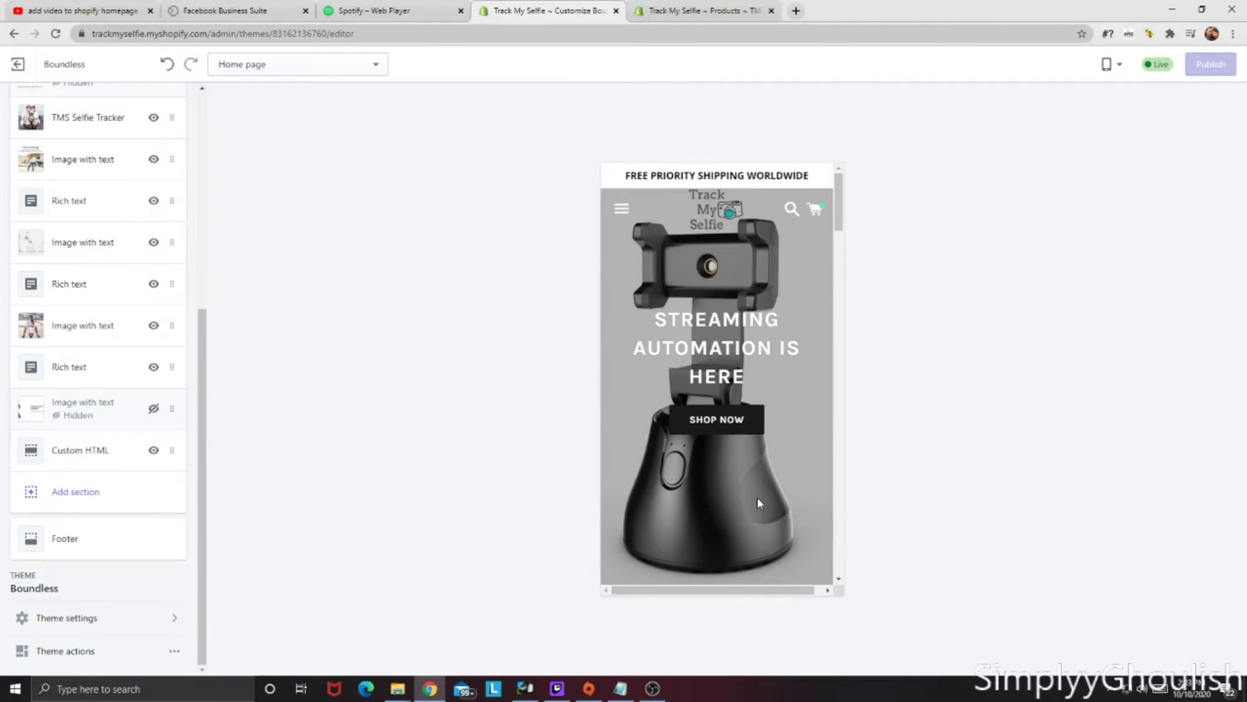
Scroll through the homepage preview and pause its playing video.
{"action": "scroll", "coordinate": [780, 338], "scroll_direction": "down", "scroll_amount": 5}
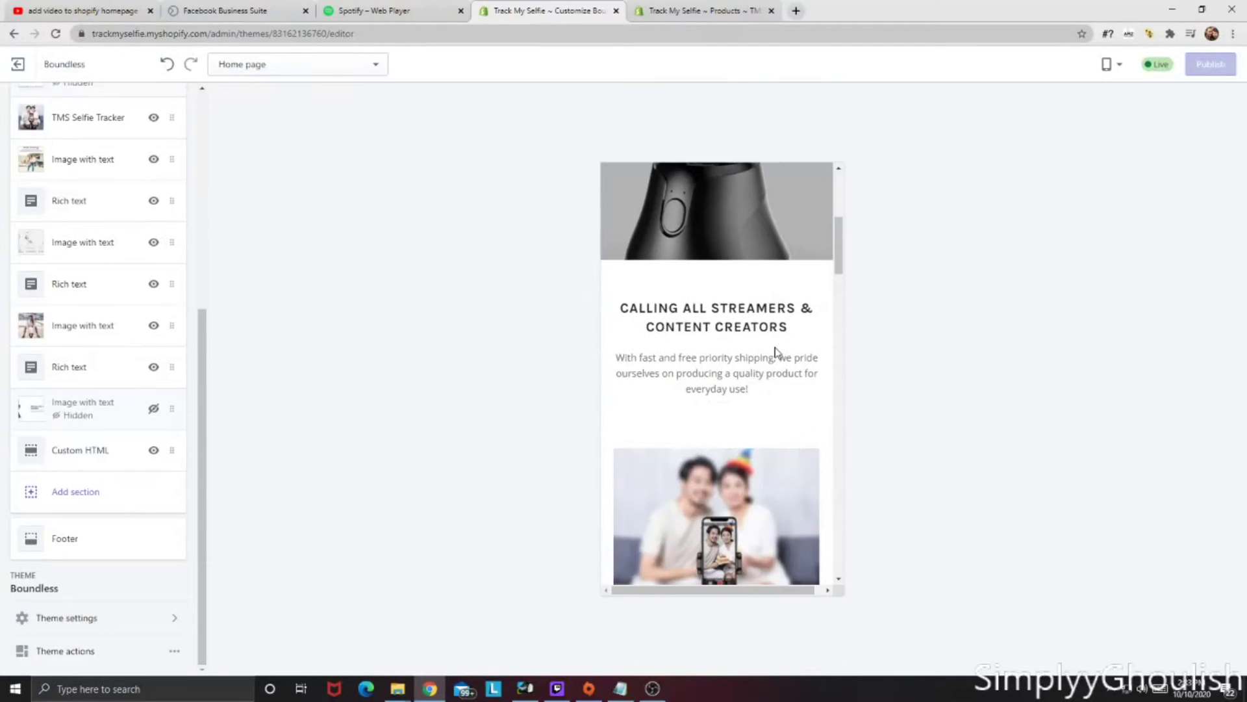
{"action": "scroll", "coordinate": [760, 350], "scroll_direction": "up", "scroll_amount": 5}
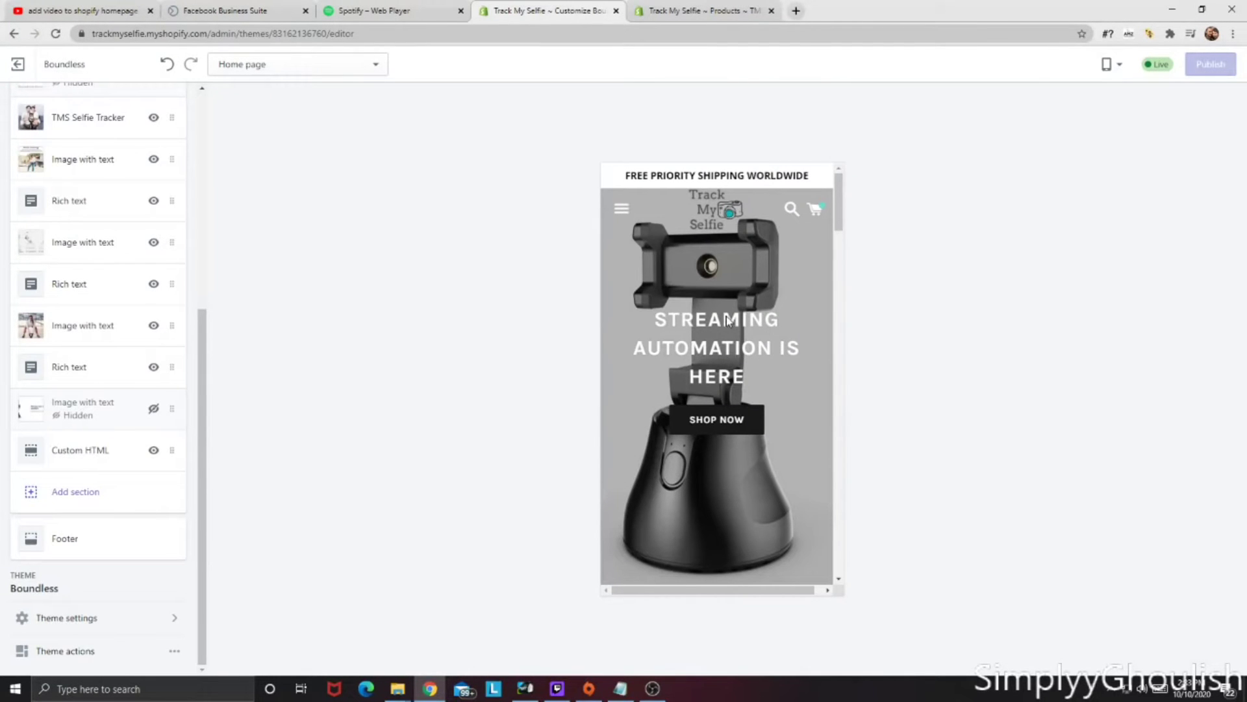
{"action": "scroll", "coordinate": [732, 334], "scroll_direction": "down", "scroll_amount": 8}
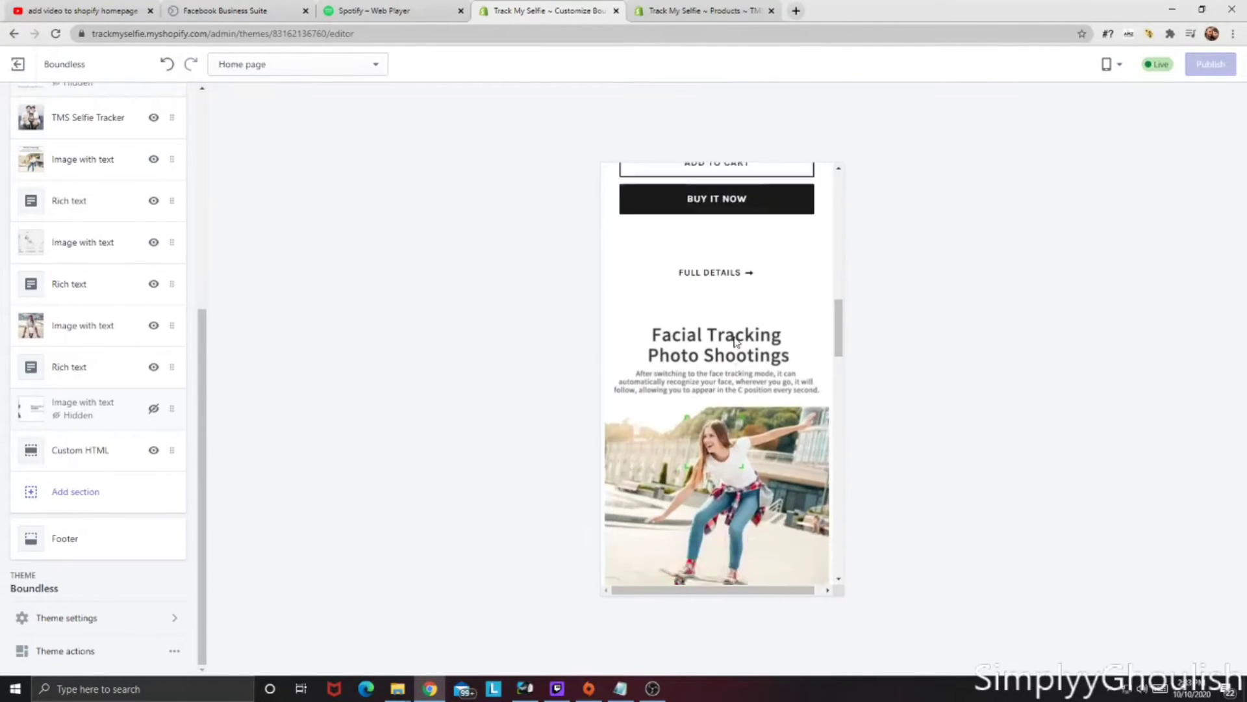
{"action": "scroll", "coordinate": [735, 341], "scroll_direction": "down", "scroll_amount": 15}
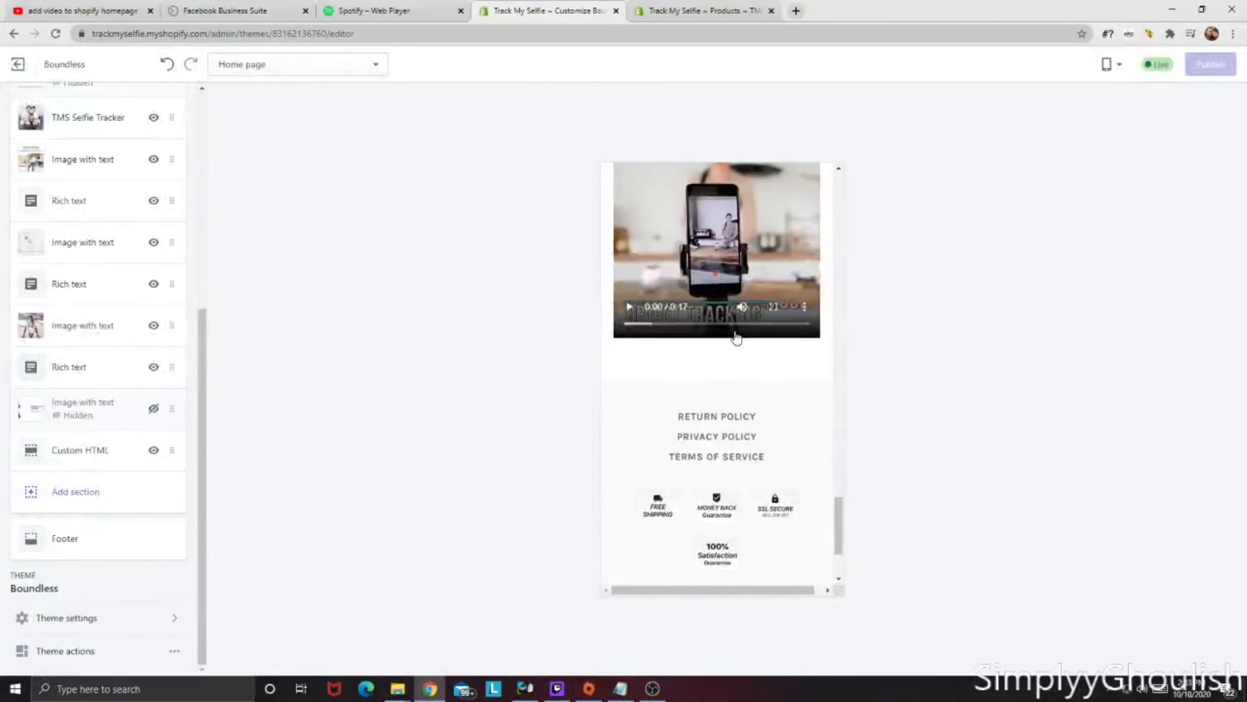
{"action": "scroll", "coordinate": [736, 337], "scroll_direction": "up", "scroll_amount": 2}
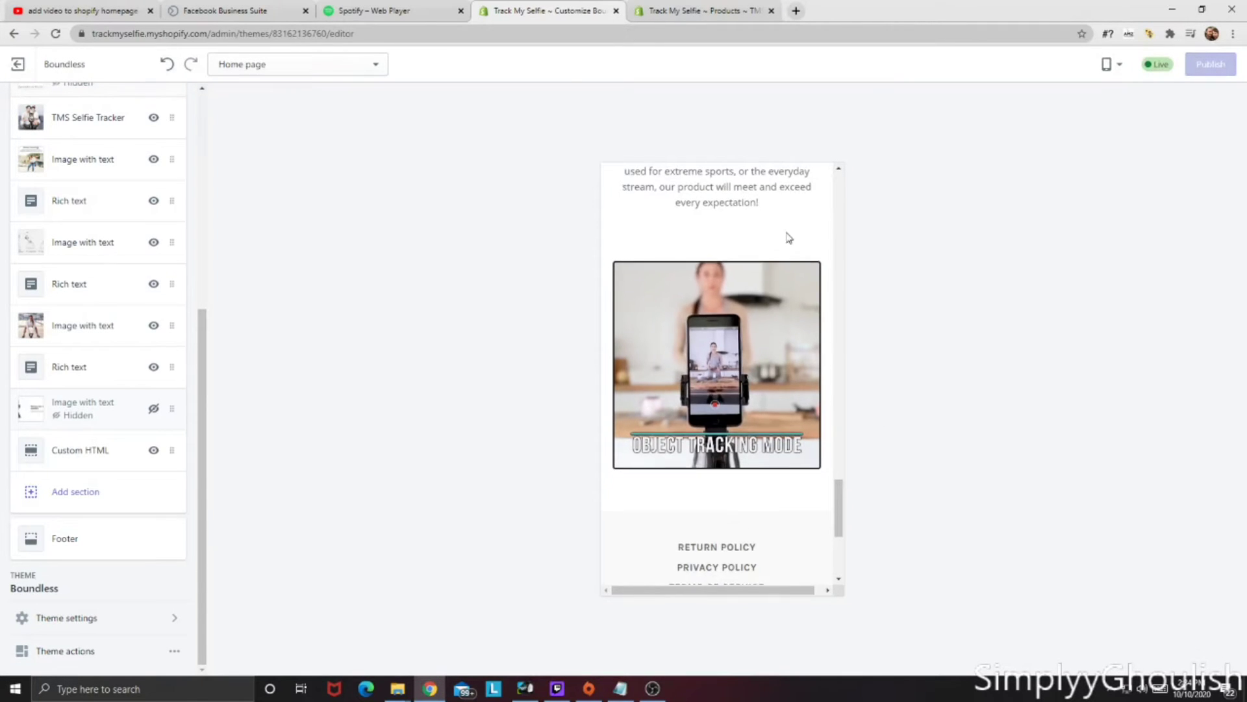
{"action": "scroll", "coordinate": [791, 237], "scroll_direction": "up", "scroll_amount": 2}
{"action": "scroll", "coordinate": [787, 228], "scroll_direction": "down", "scroll_amount": 1}
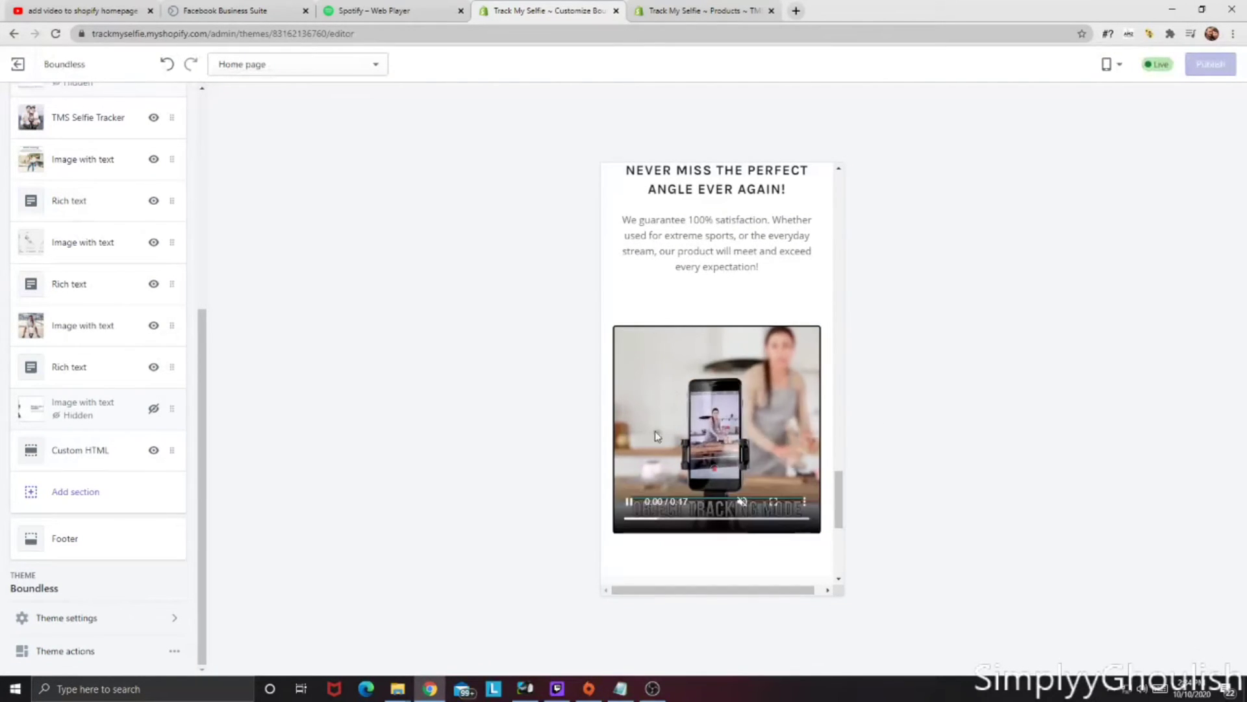
{"action": "left_click", "coordinate": [742, 369]}
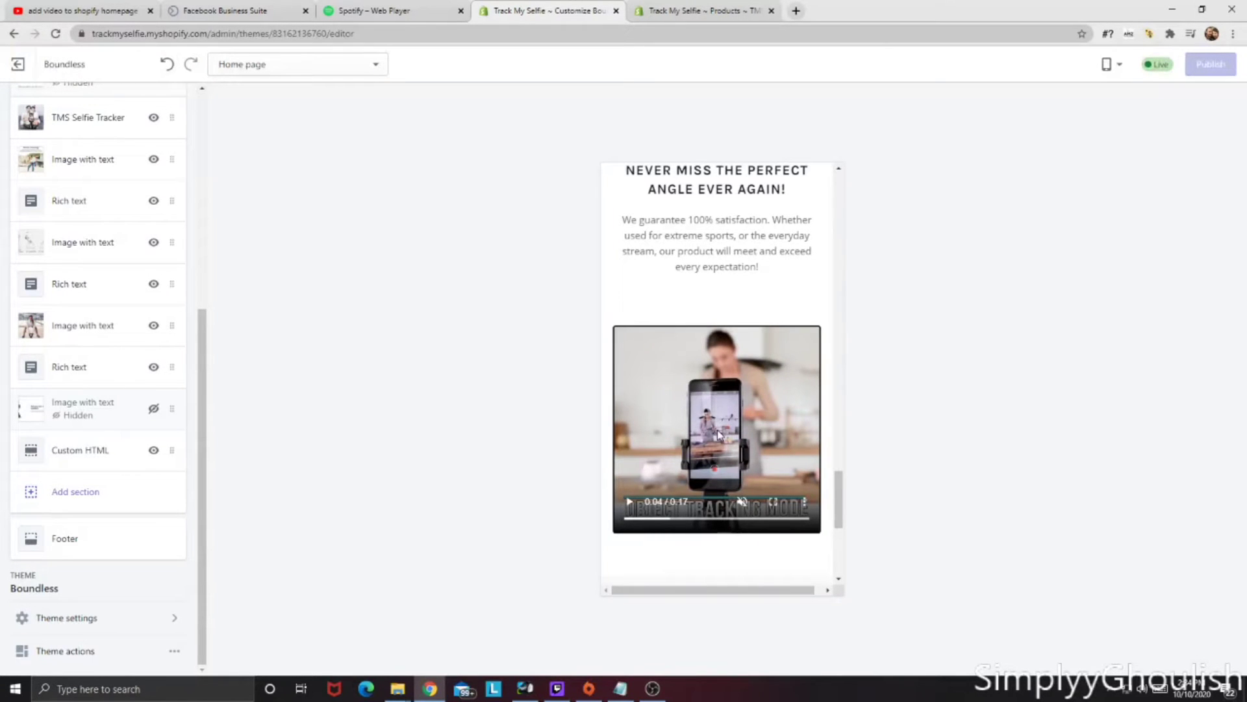
{"action": "scroll", "coordinate": [719, 432], "scroll_direction": "up", "scroll_amount": 15}
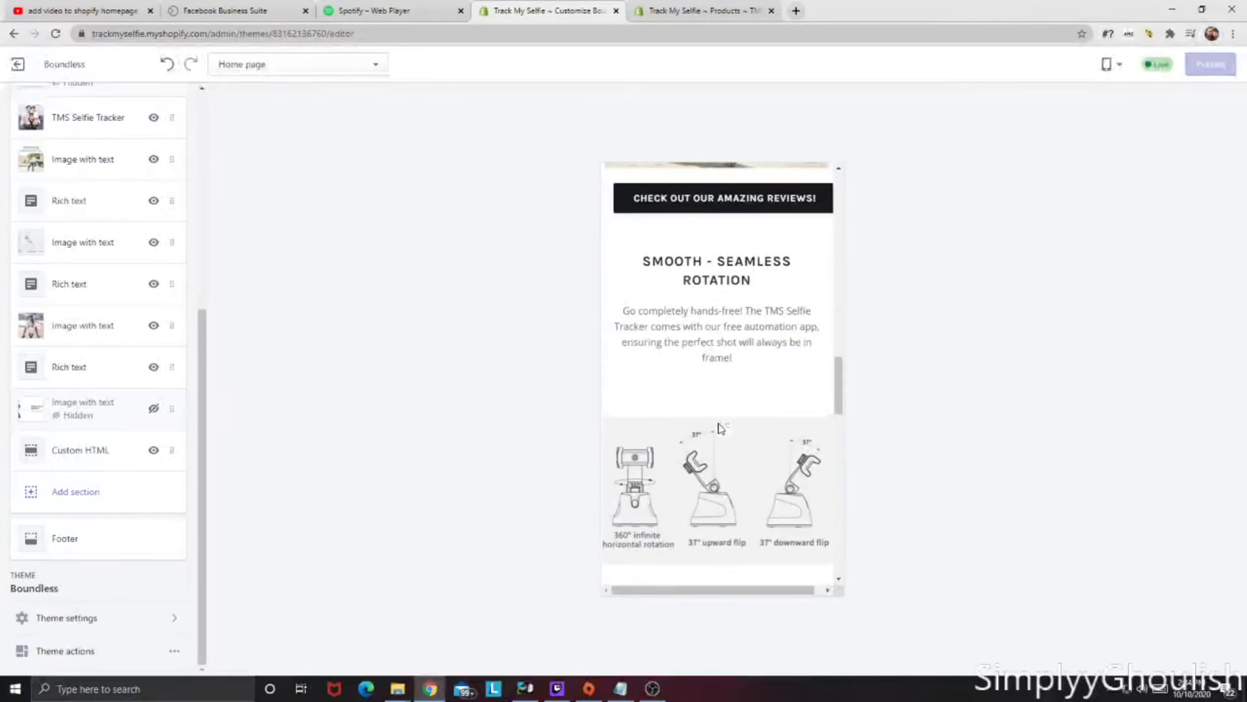
{"action": "scroll", "coordinate": [718, 426], "scroll_direction": "up", "scroll_amount": 2}
{"action": "scroll", "coordinate": [718, 425], "scroll_direction": "down", "scroll_amount": 10}
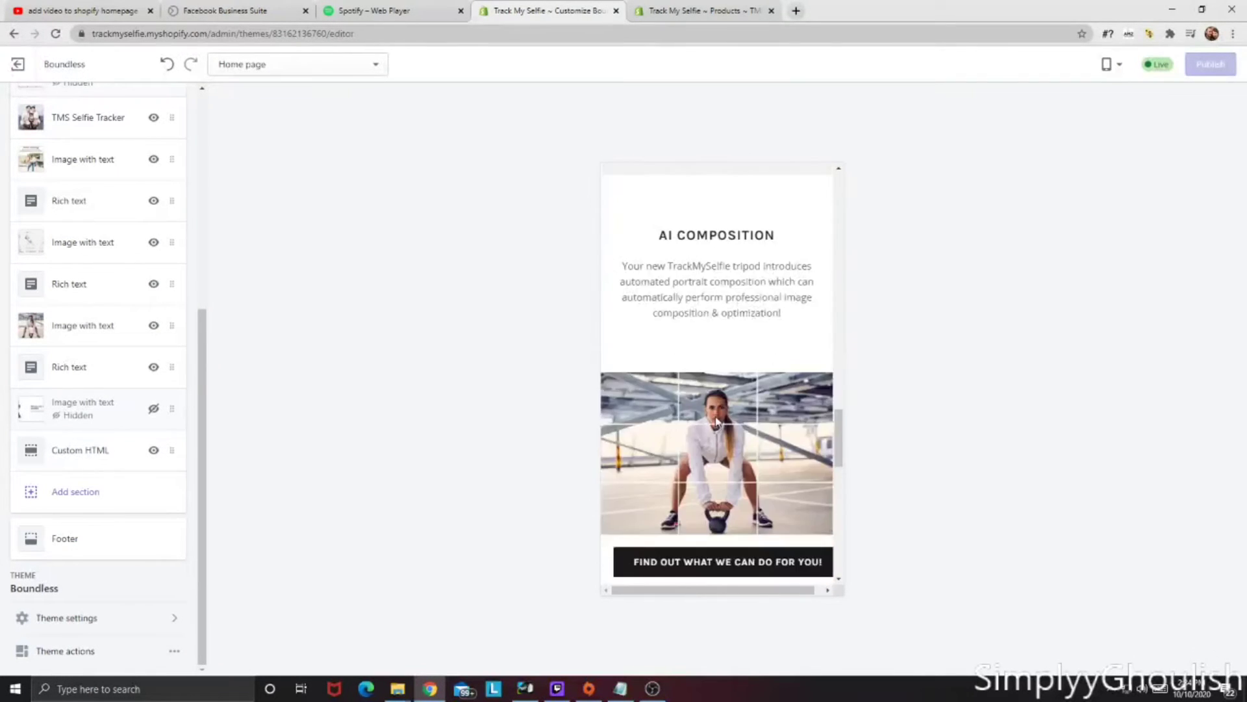
{"action": "scroll", "coordinate": [717, 426], "scroll_direction": "up", "scroll_amount": 8}
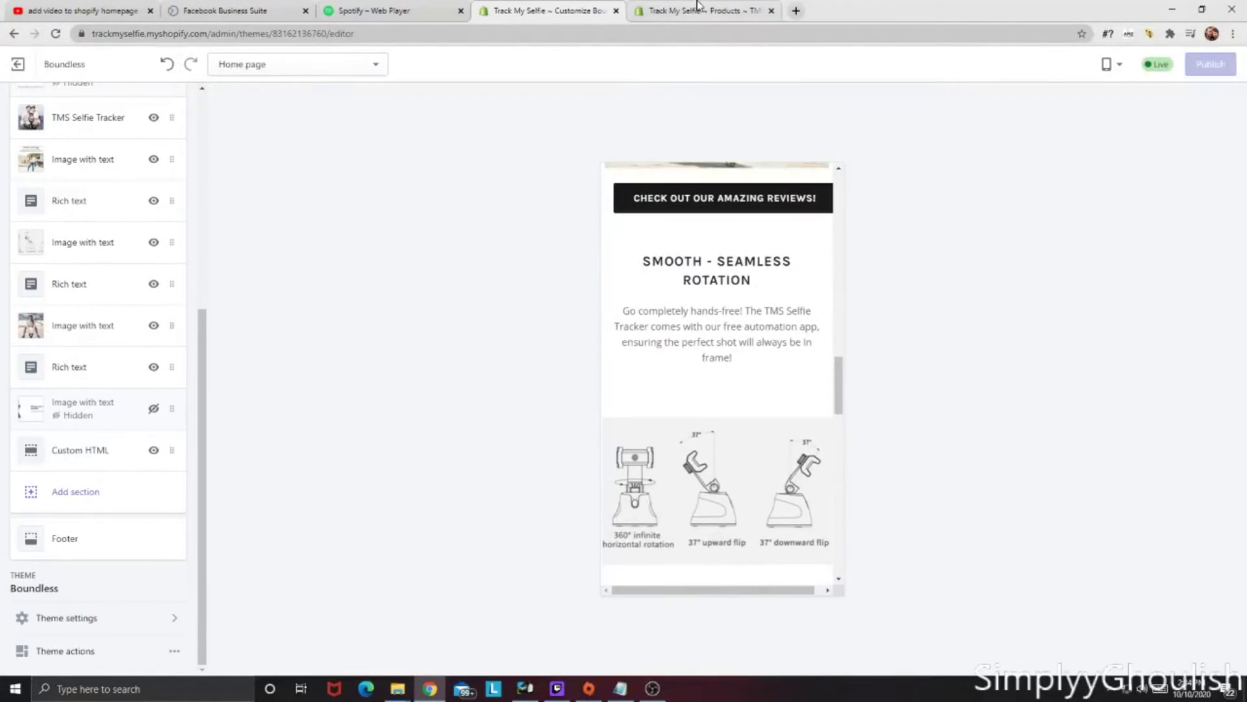
Scroll through the TMS Selfie Tracker description down to its embedded video player.
{"action": "left_click", "coordinate": [689, 10]}
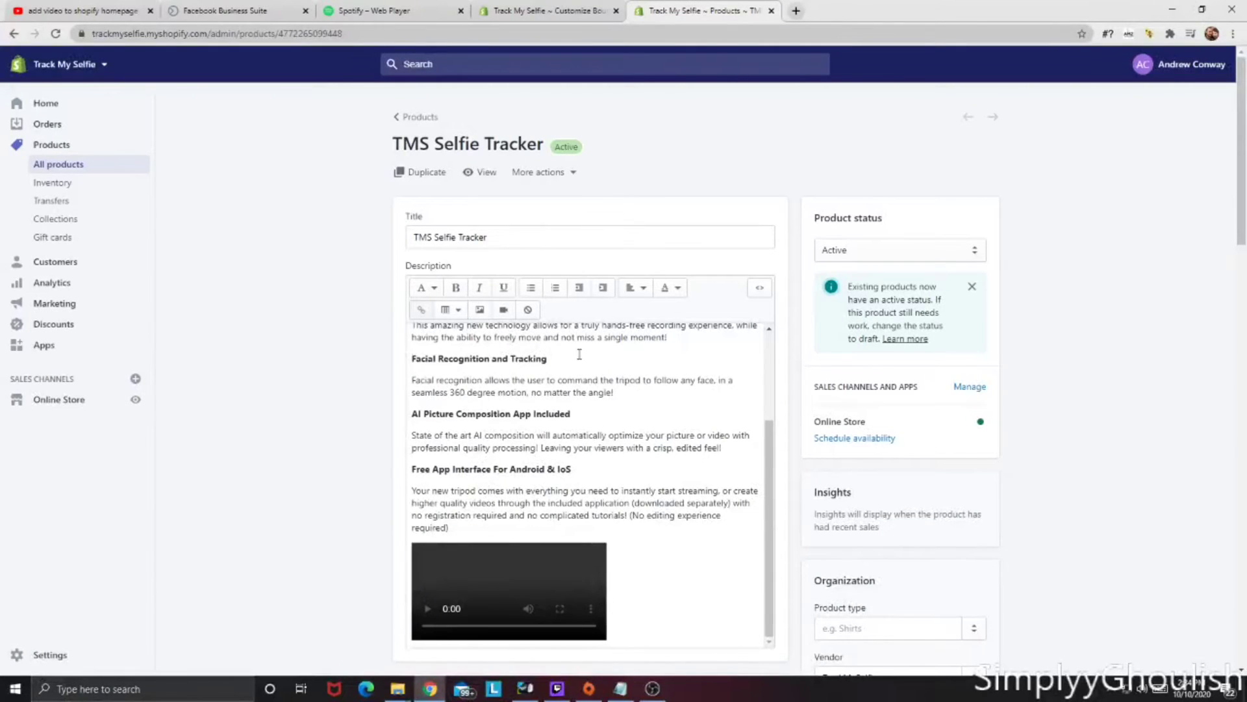
{"action": "scroll", "coordinate": [507, 467], "scroll_direction": "down", "scroll_amount": 2}
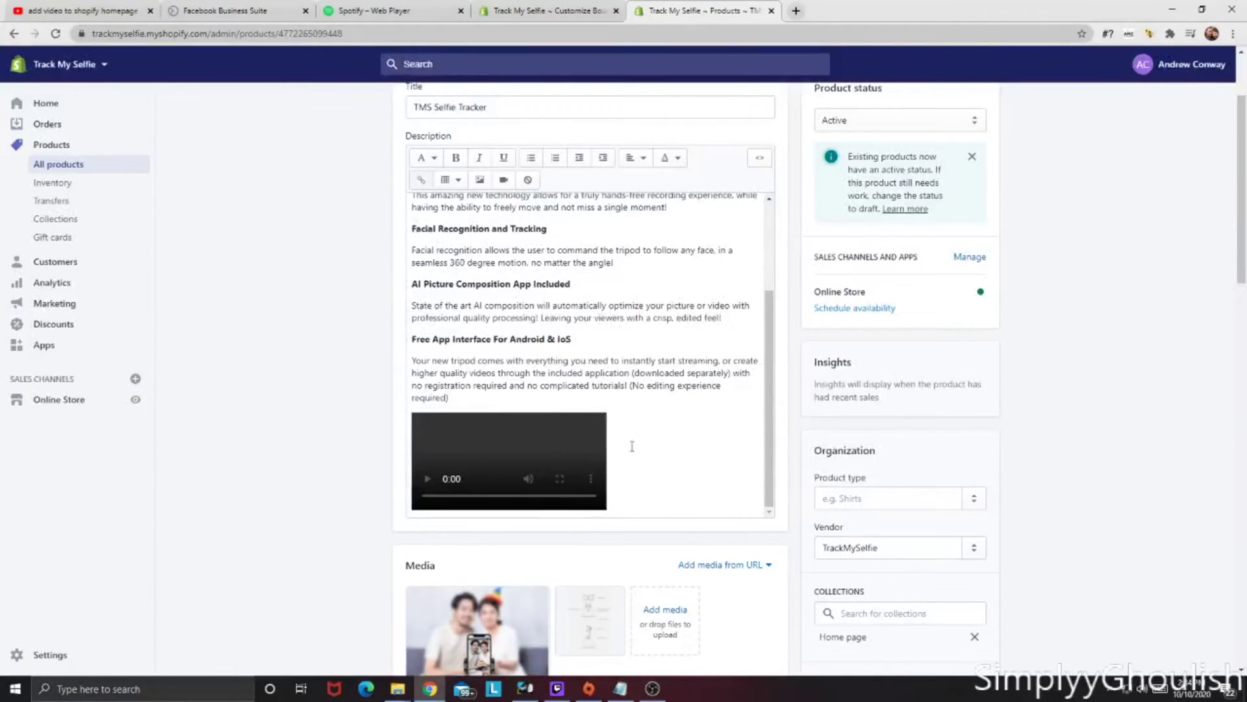
{"action": "scroll", "coordinate": [360, 390], "scroll_direction": "down", "scroll_amount": 3}
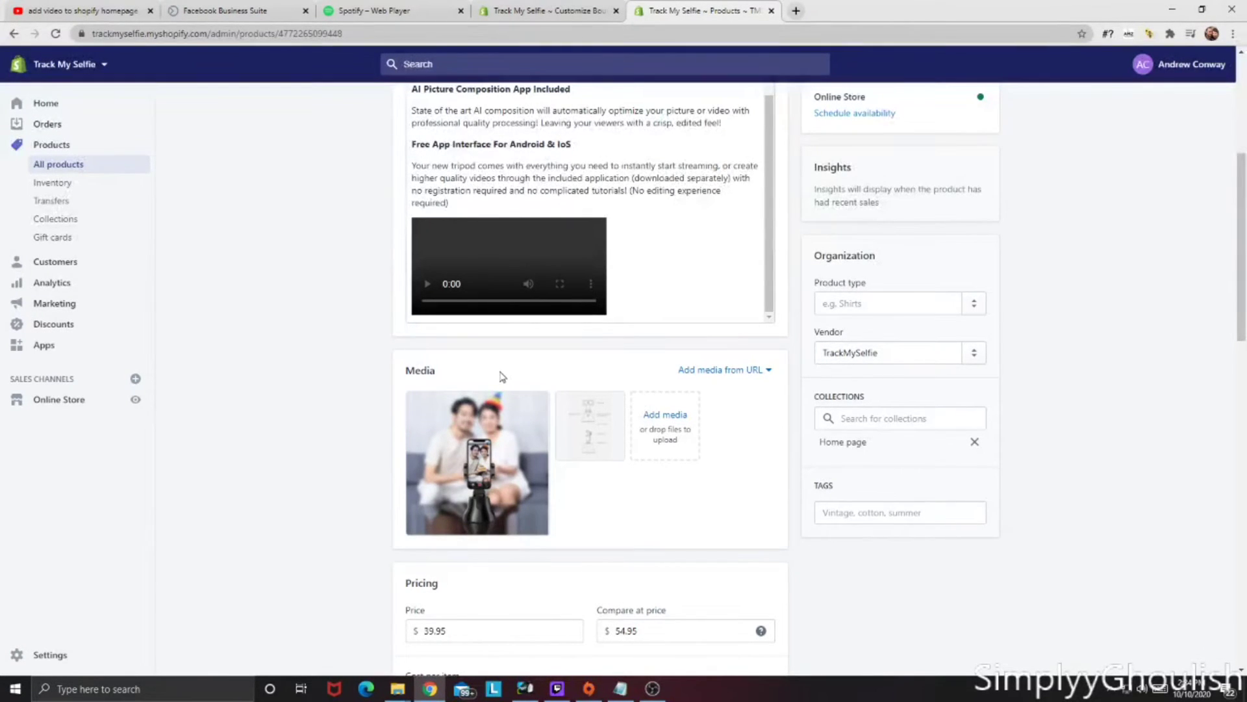
{"action": "scroll", "coordinate": [500, 354], "scroll_direction": "up", "scroll_amount": 5}
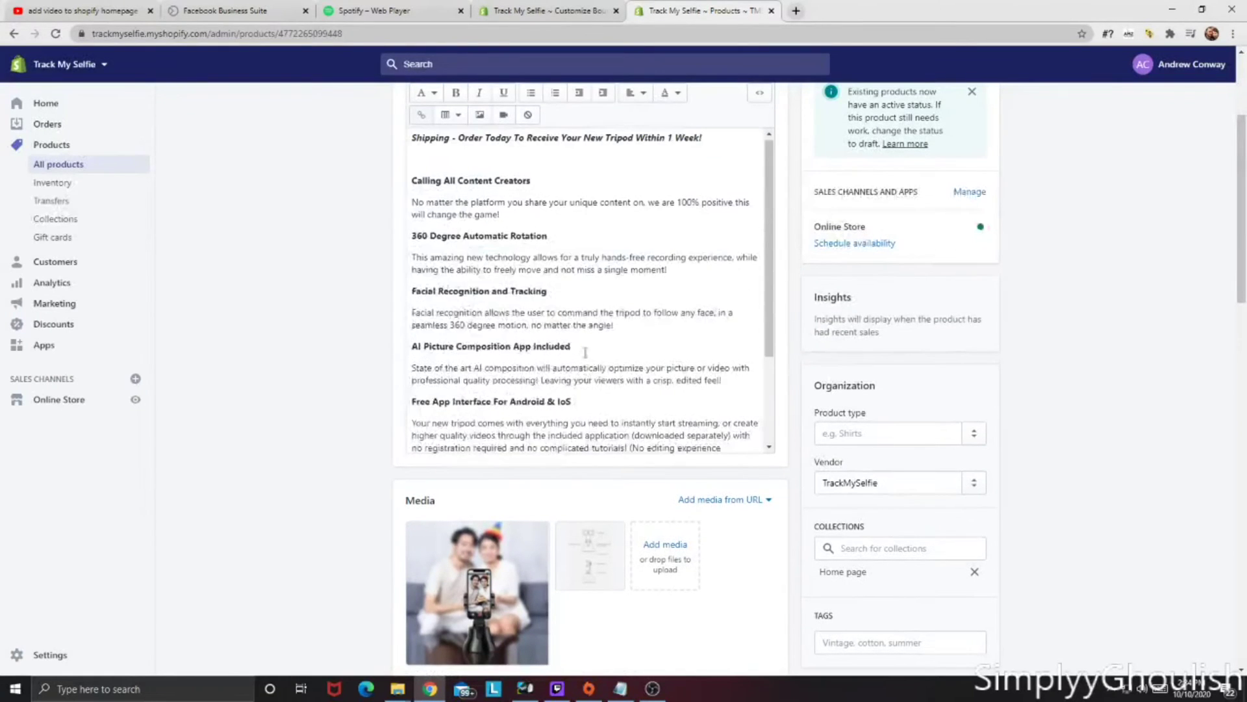
{"action": "scroll", "coordinate": [552, 341], "scroll_direction": "up", "scroll_amount": 3}
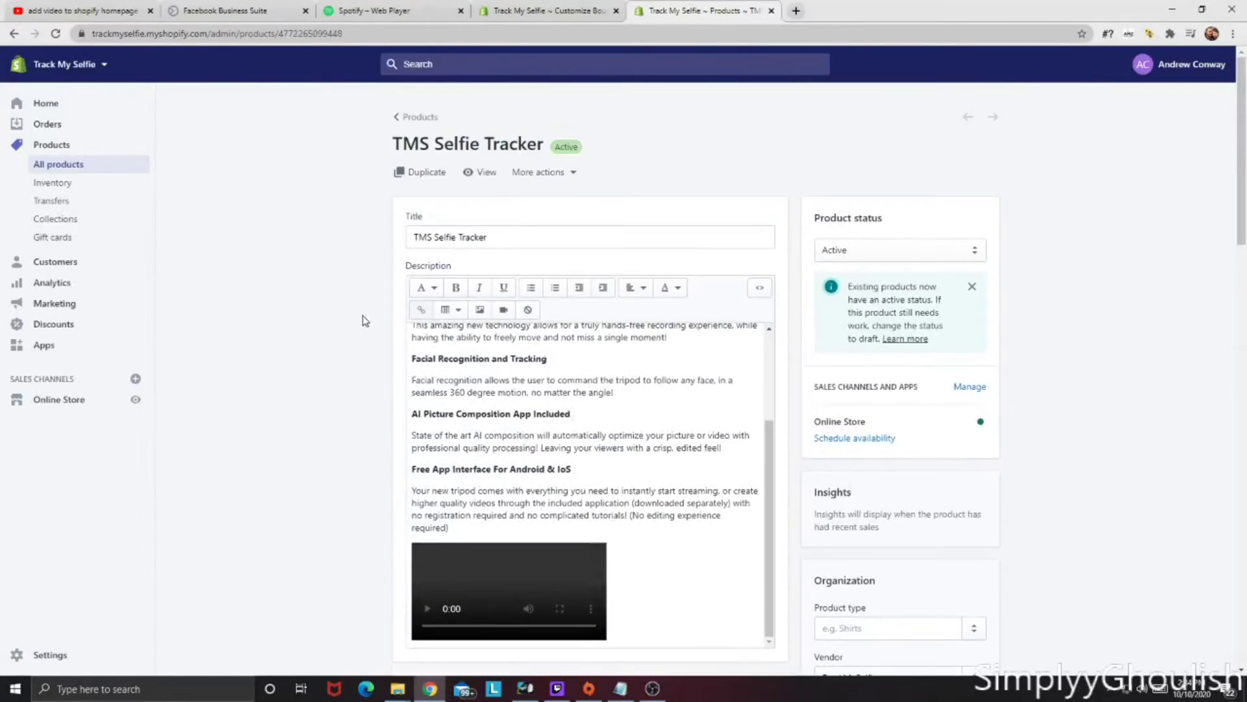
Open the Files list in Settings and locate the trippysheep_1.mp4 entry.
{"action": "left_click", "coordinate": [36, 657]}
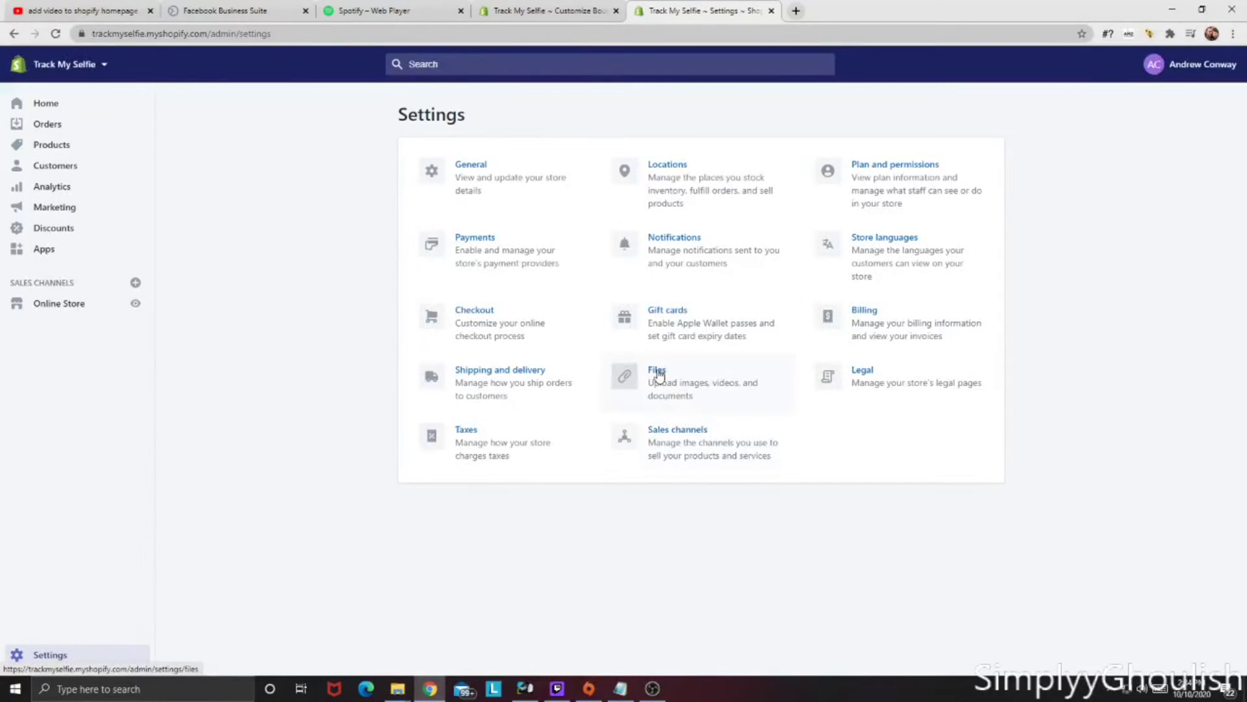
{"action": "left_click", "coordinate": [658, 375]}
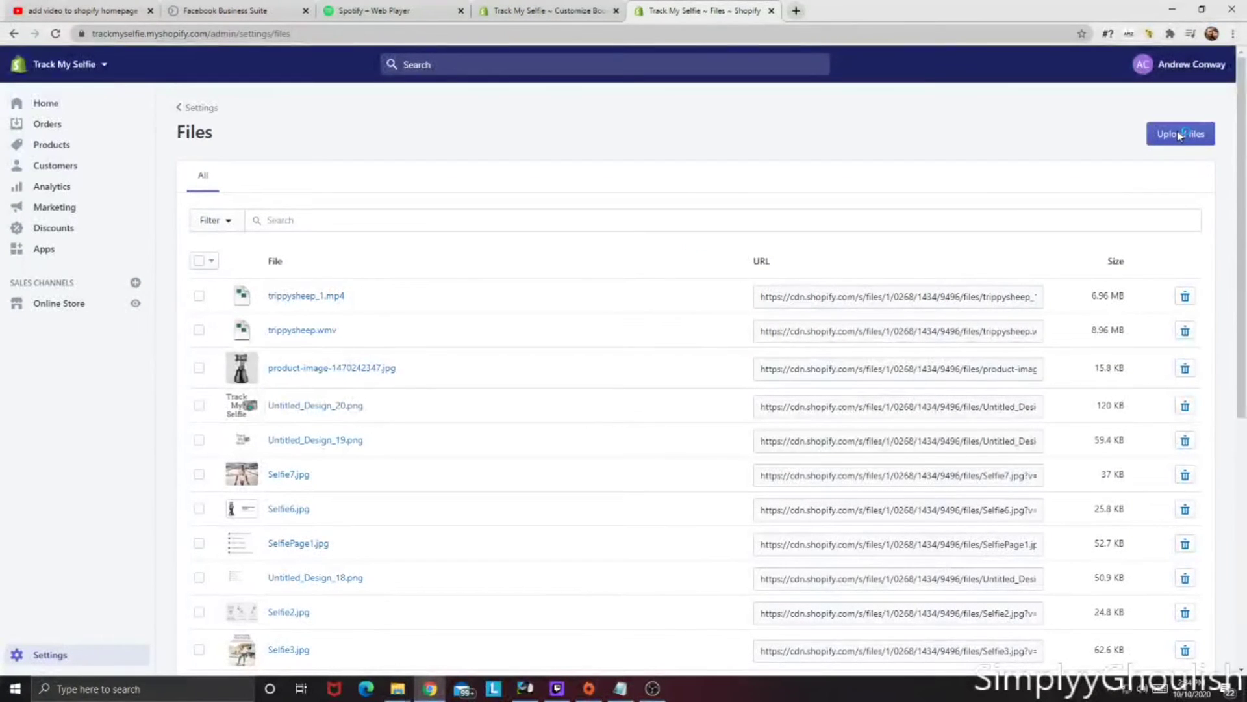
{"action": "left_click_drag", "start_coordinate": [346, 297], "coordinate": [217, 297]}
{"action": "left_click", "coordinate": [217, 297]}
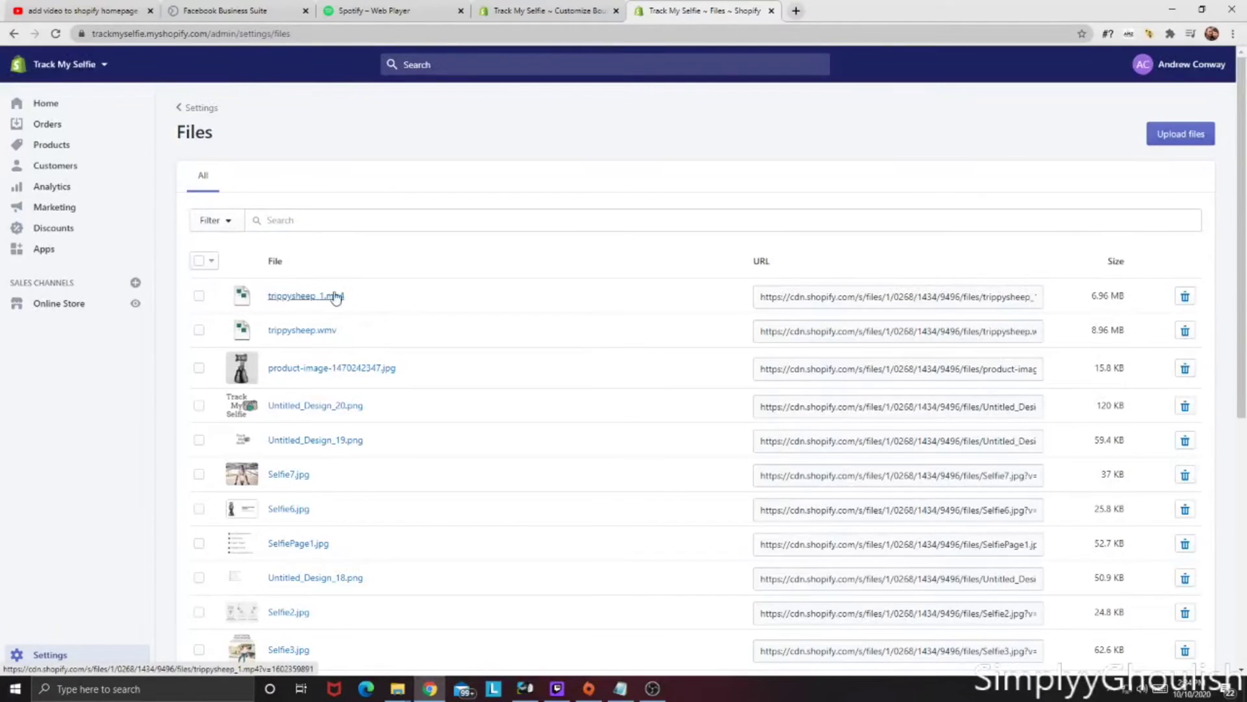
{"action": "left_click", "coordinate": [527, 10]}
{"action": "scroll", "coordinate": [691, 281], "scroll_direction": "down", "scroll_amount": 3}
{"action": "scroll", "coordinate": [701, 371], "scroll_direction": "down", "scroll_amount": 5}
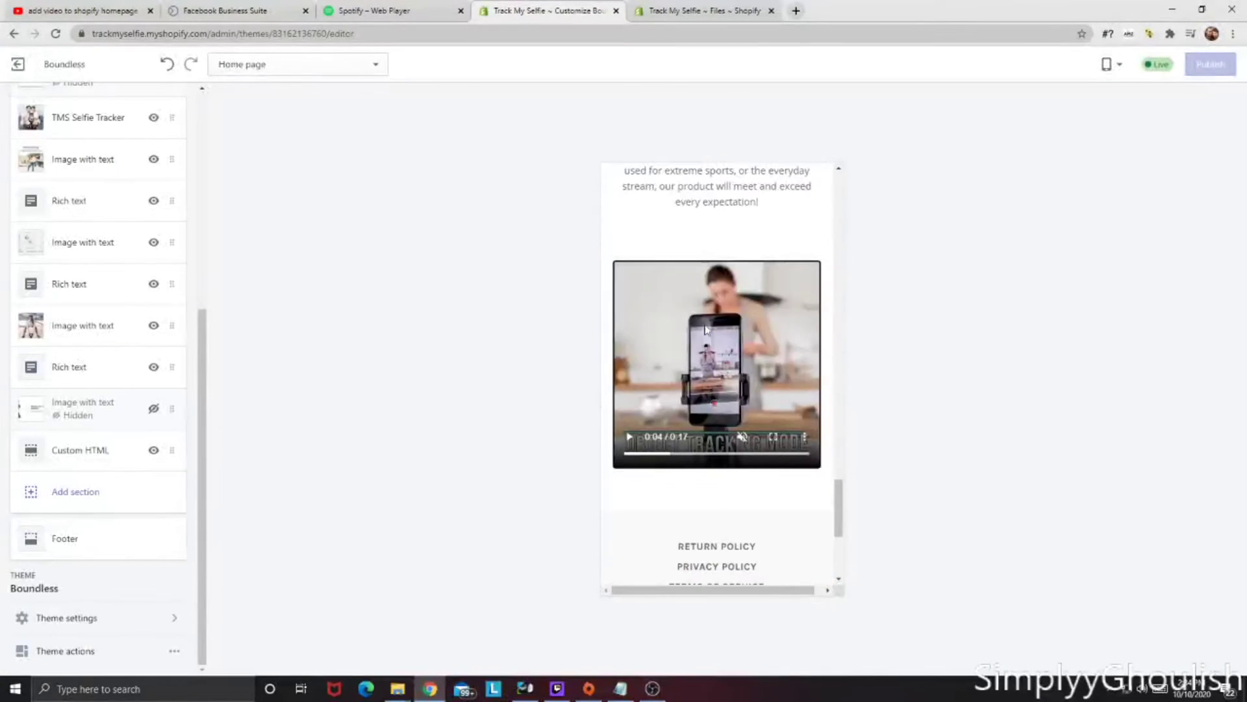
{"action": "left_click", "coordinate": [699, 11]}
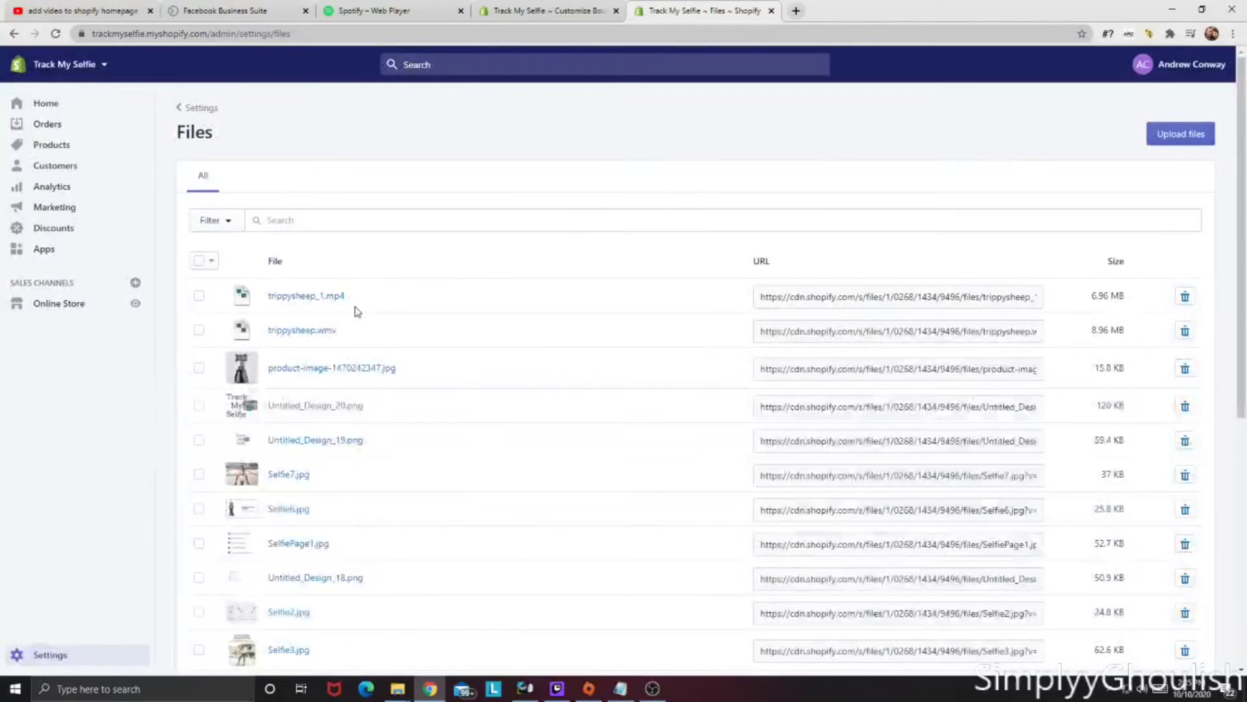
{"action": "left_click", "coordinate": [1164, 128]}
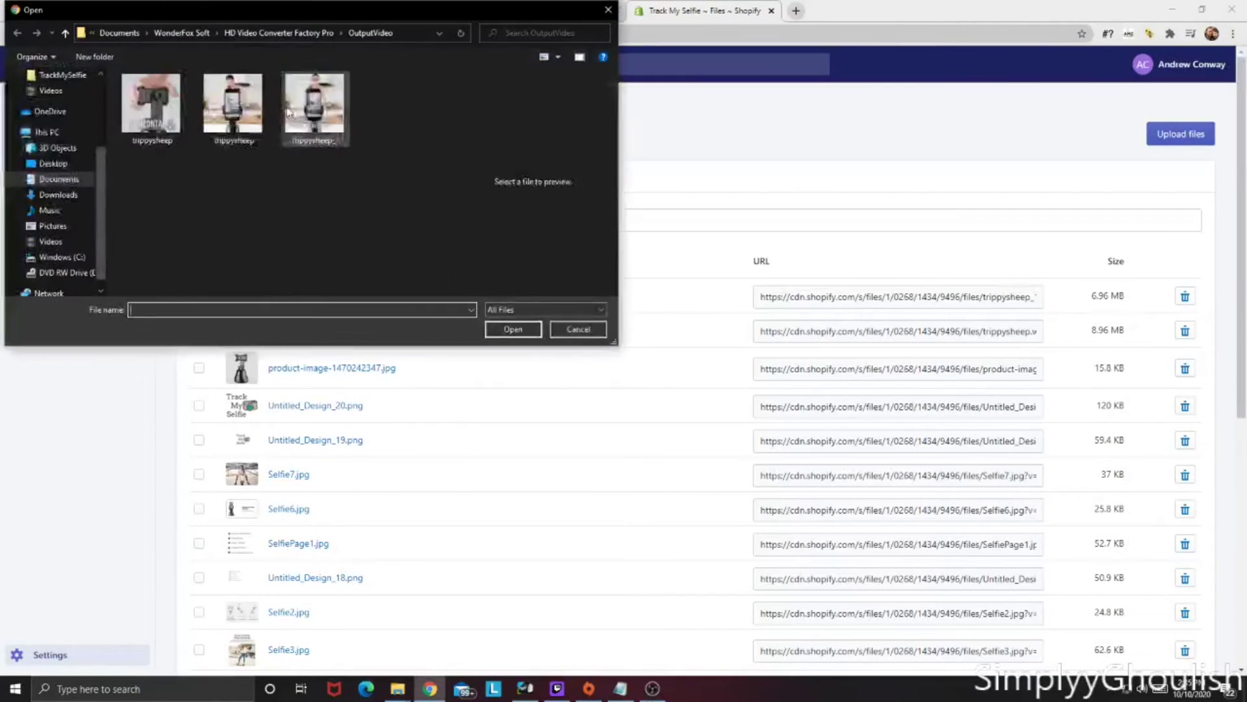
{"action": "left_click", "coordinate": [605, 11]}
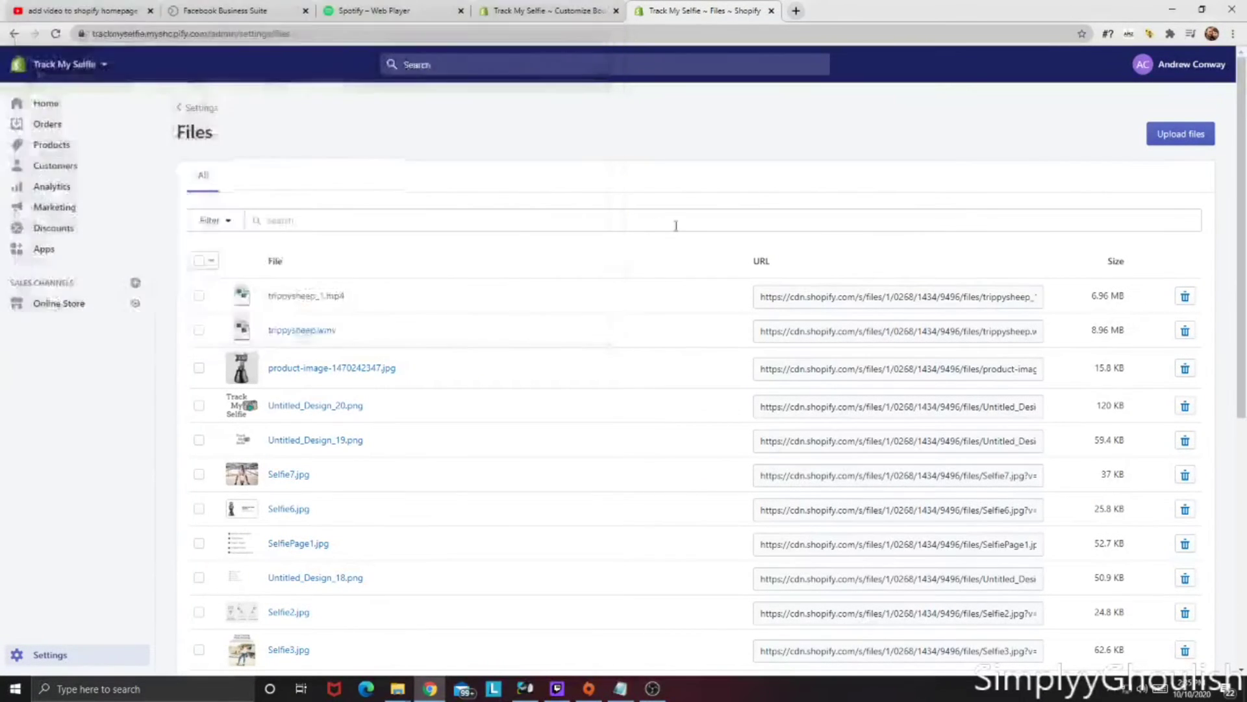
Select the full trippysheep_1.mp4 file URL and copy it.
{"action": "left_click", "coordinate": [805, 300]}
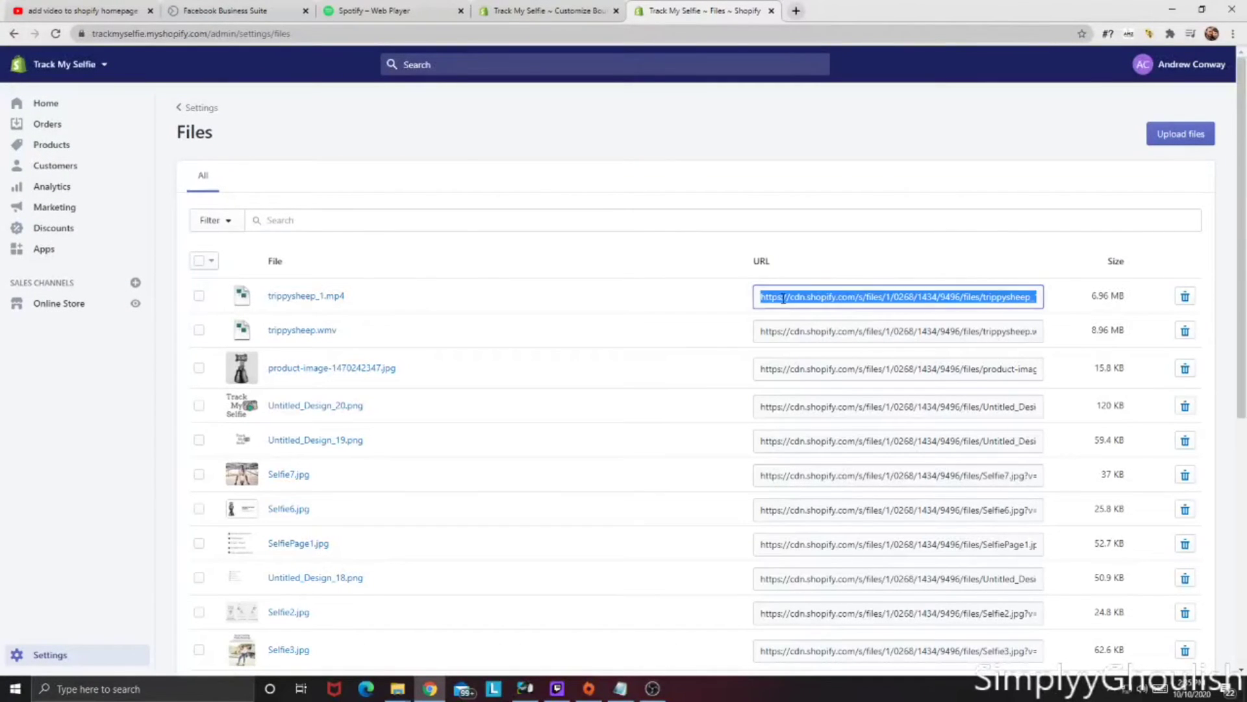
{"action": "left_click", "coordinate": [872, 240]}
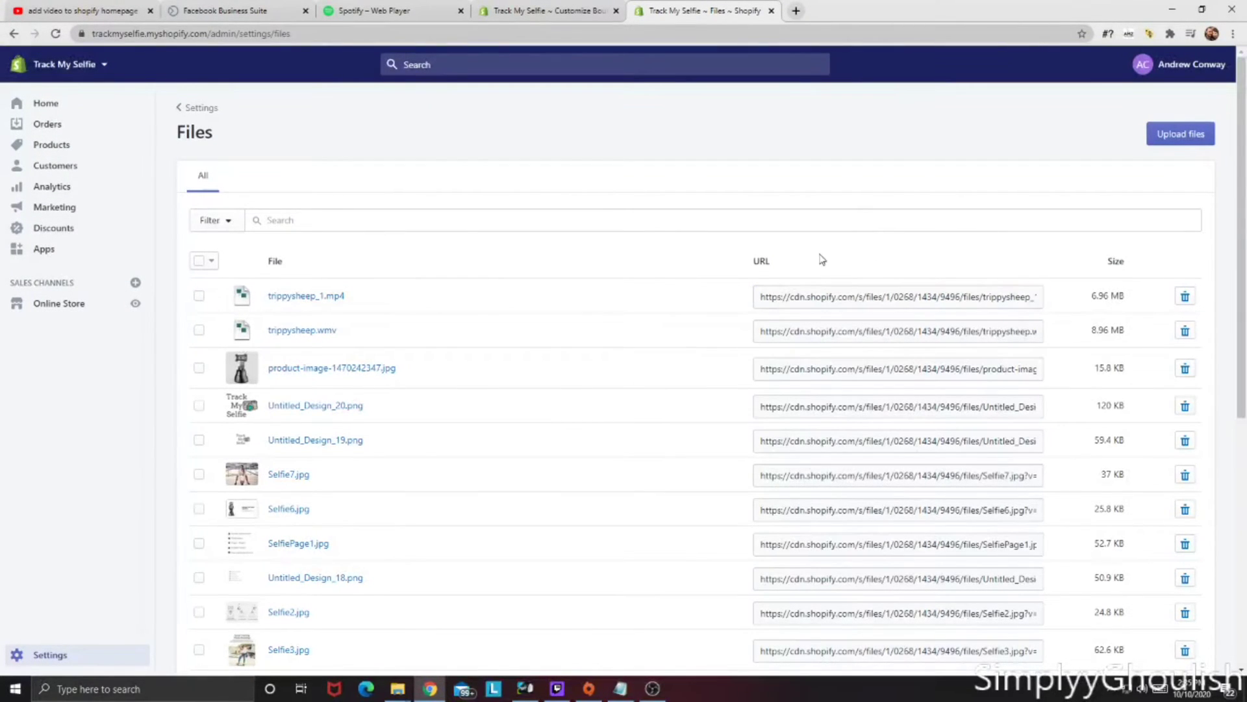
{"action": "left_click", "coordinate": [857, 291]}
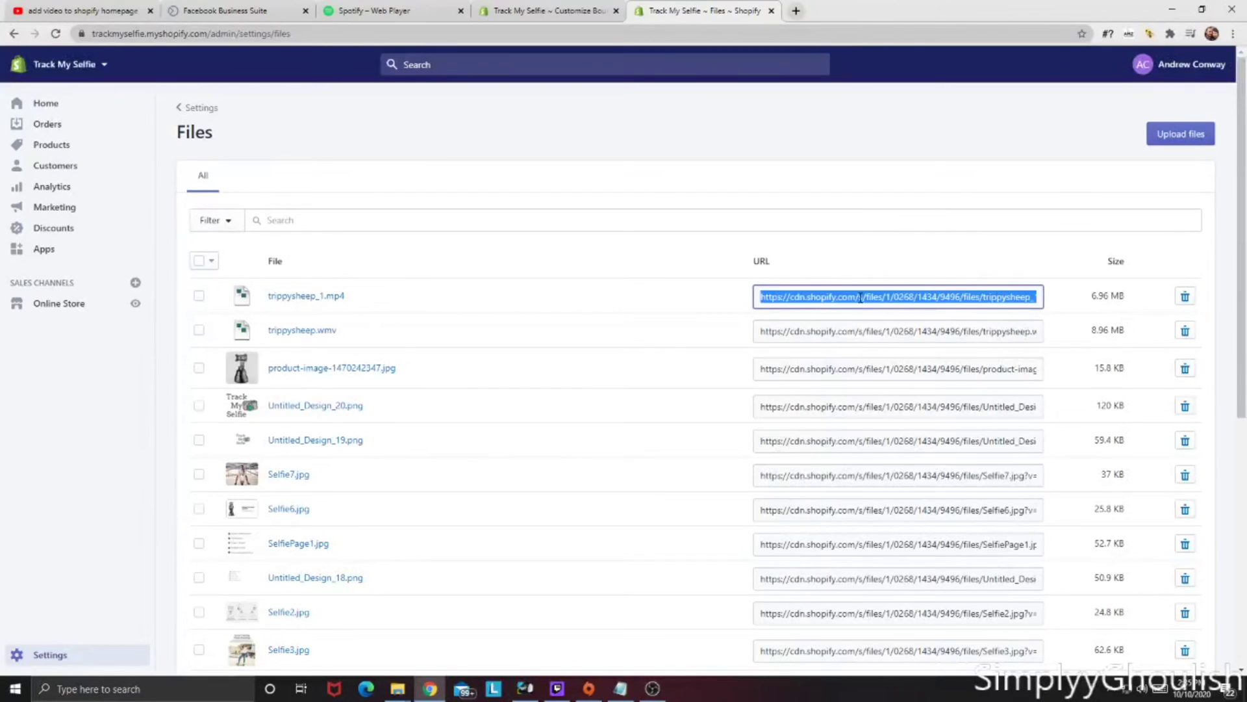
{"action": "right_click", "coordinate": [861, 299]}
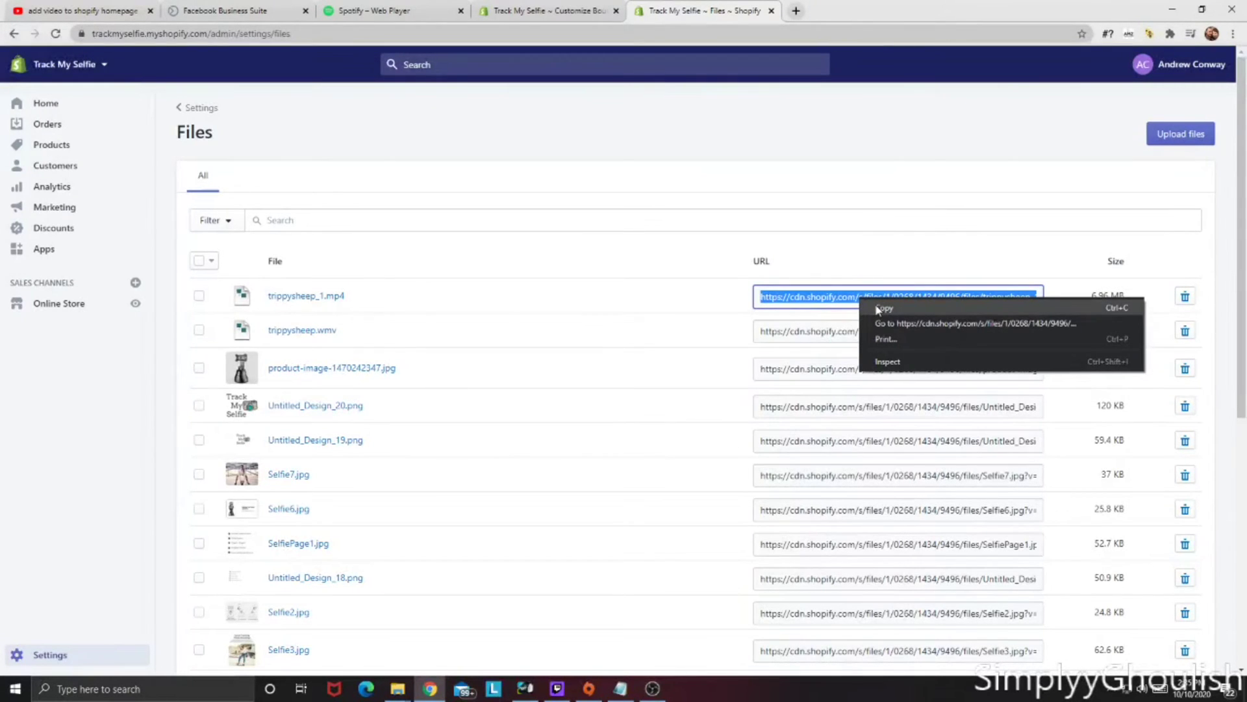
{"action": "left_click", "coordinate": [883, 308]}
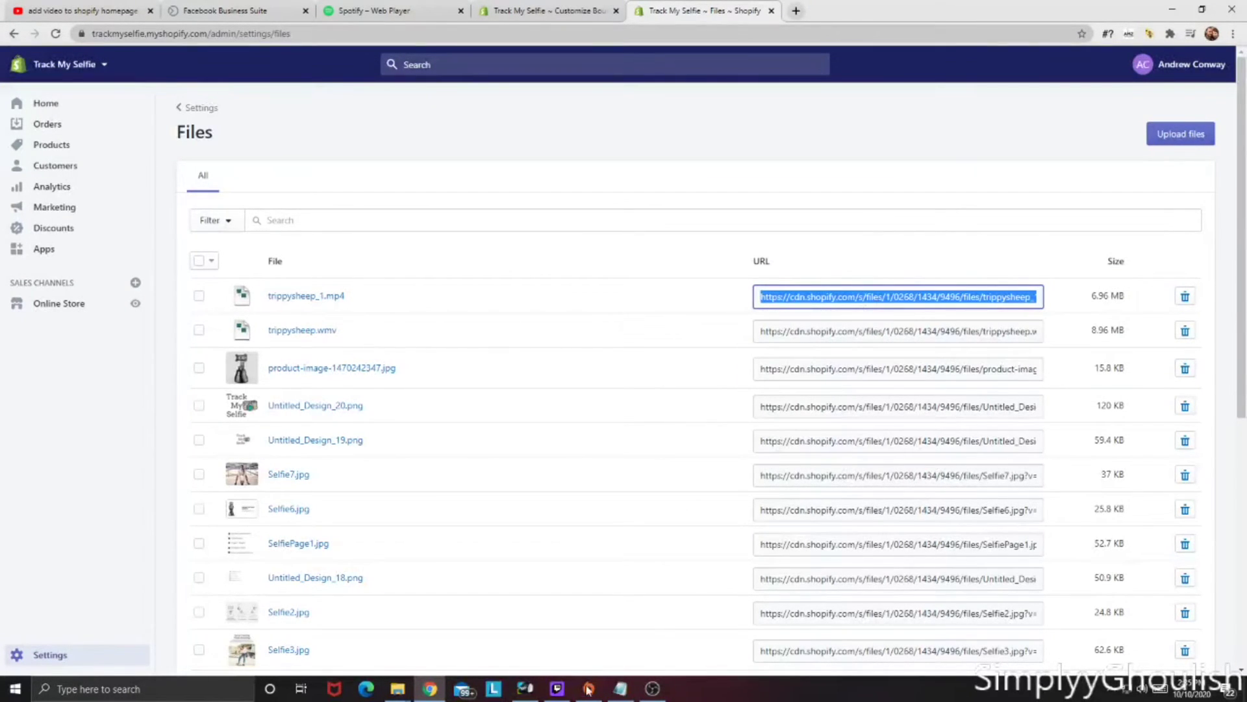
Paste the copied trippysheep_1.mp4 URL on a new line below the video embed code in Notepad.
{"action": "left_click", "coordinate": [621, 688]}
{"action": "left_click", "coordinate": [469, 367]}
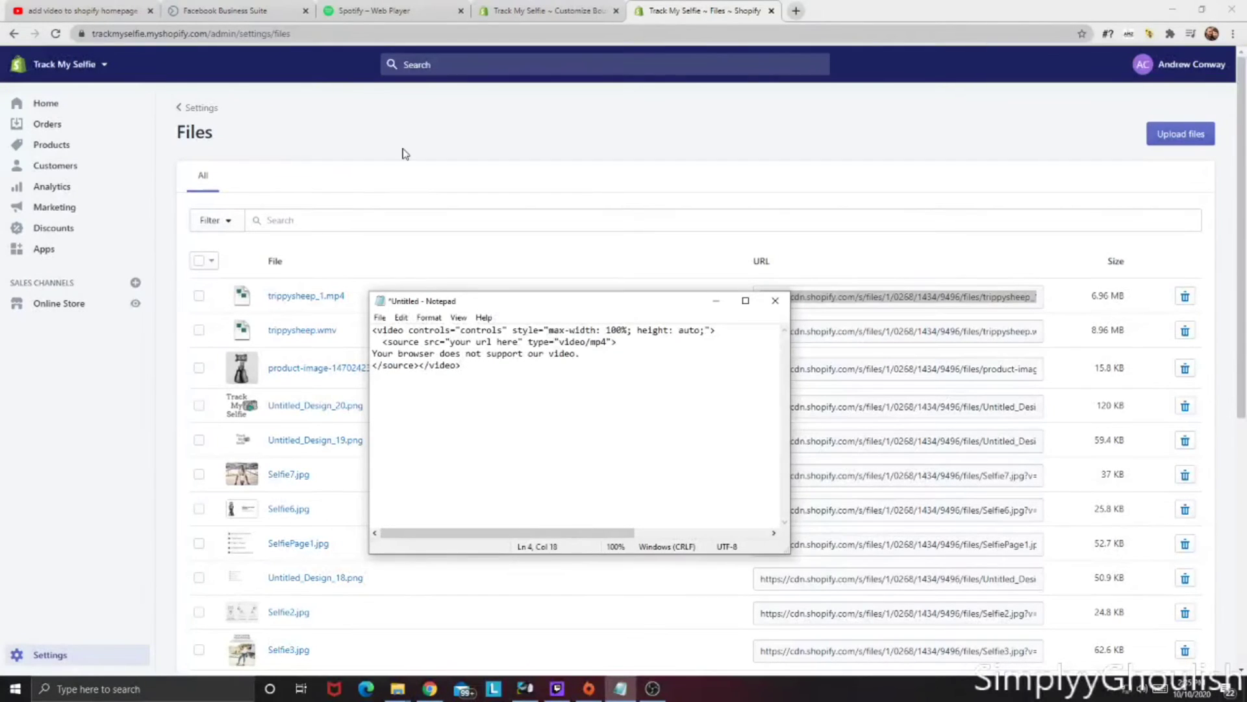
{"action": "key", "text": "ctrl+v"}
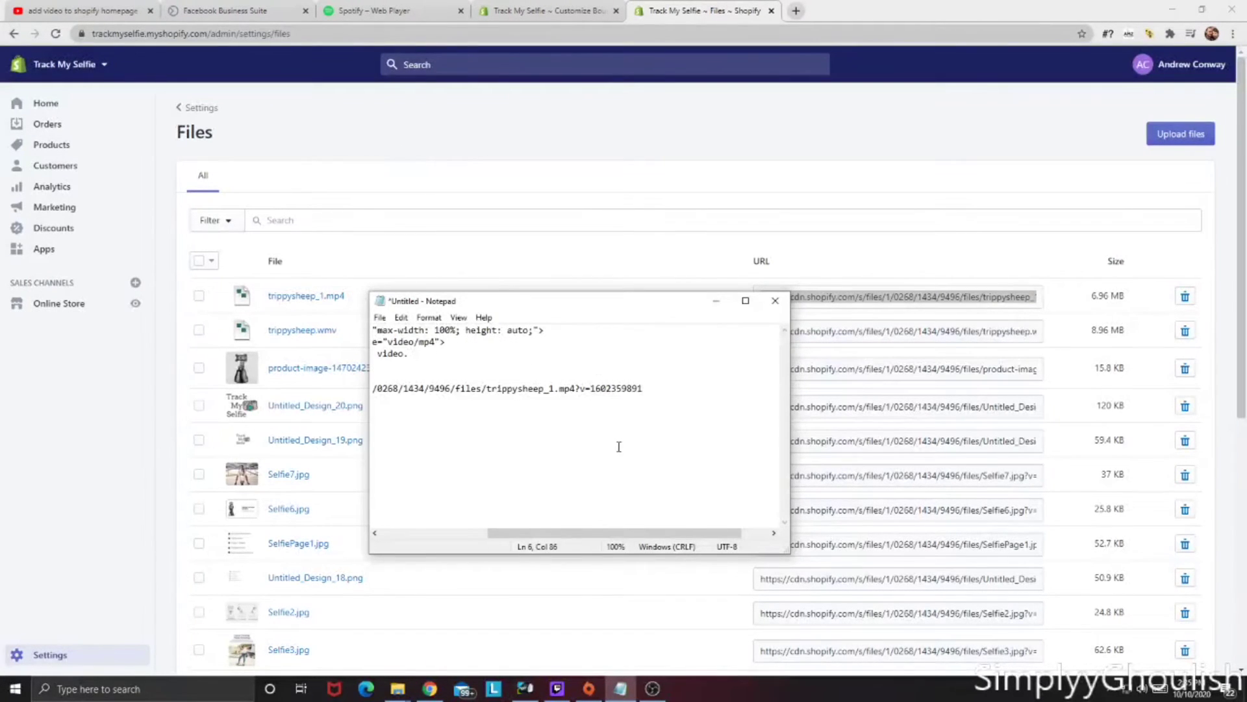
{"action": "left_click_drag", "start_coordinate": [596, 528], "coordinate": [444, 455]}
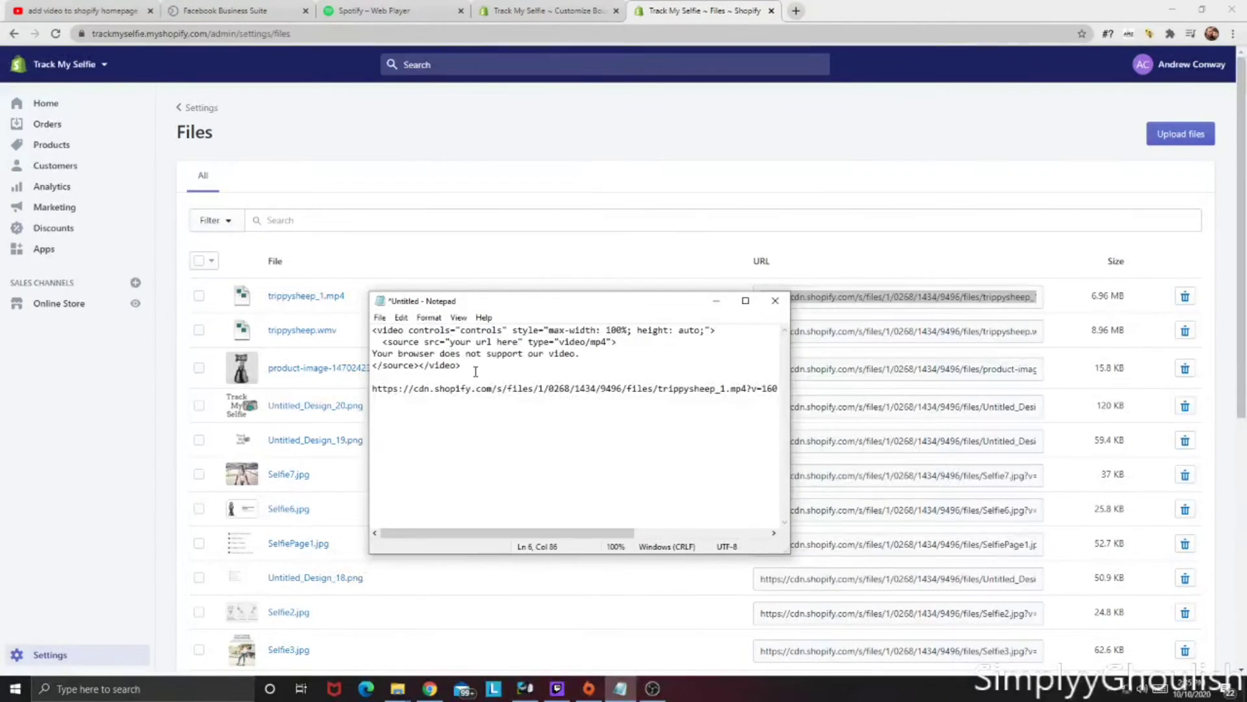
{"action": "left_click_drag", "start_coordinate": [476, 371], "coordinate": [372, 330]}
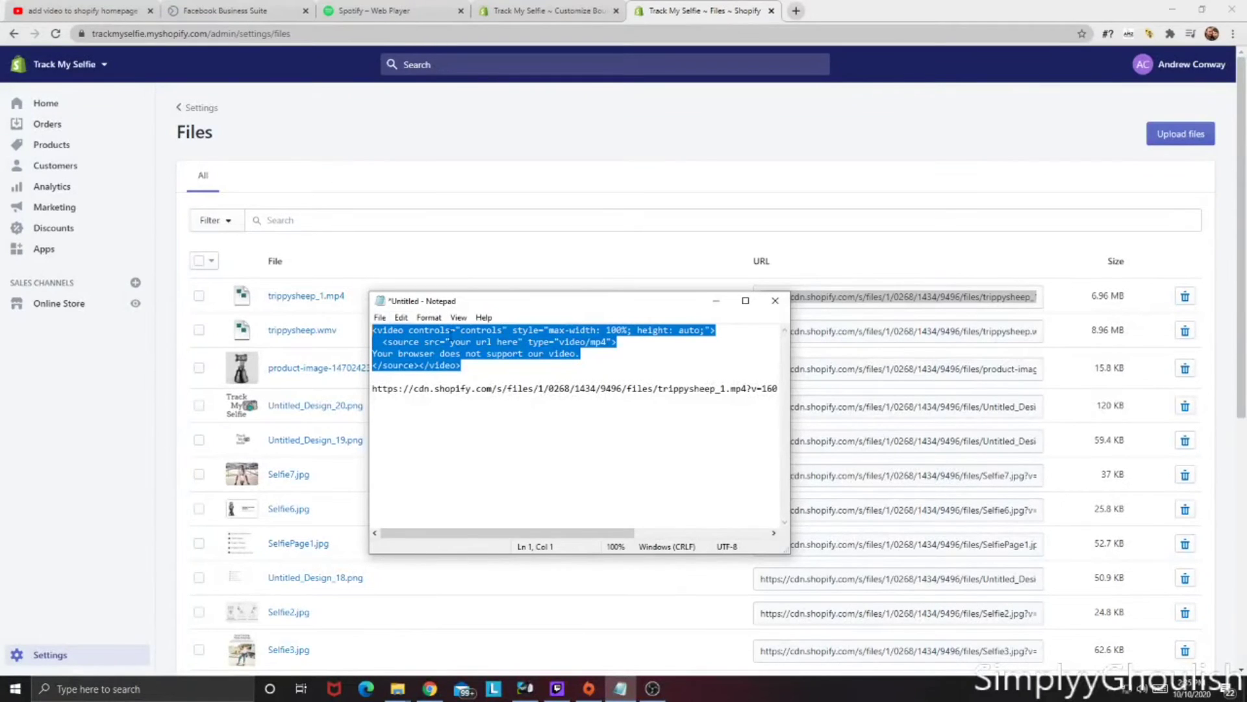
{"action": "left_click", "coordinate": [468, 369]}
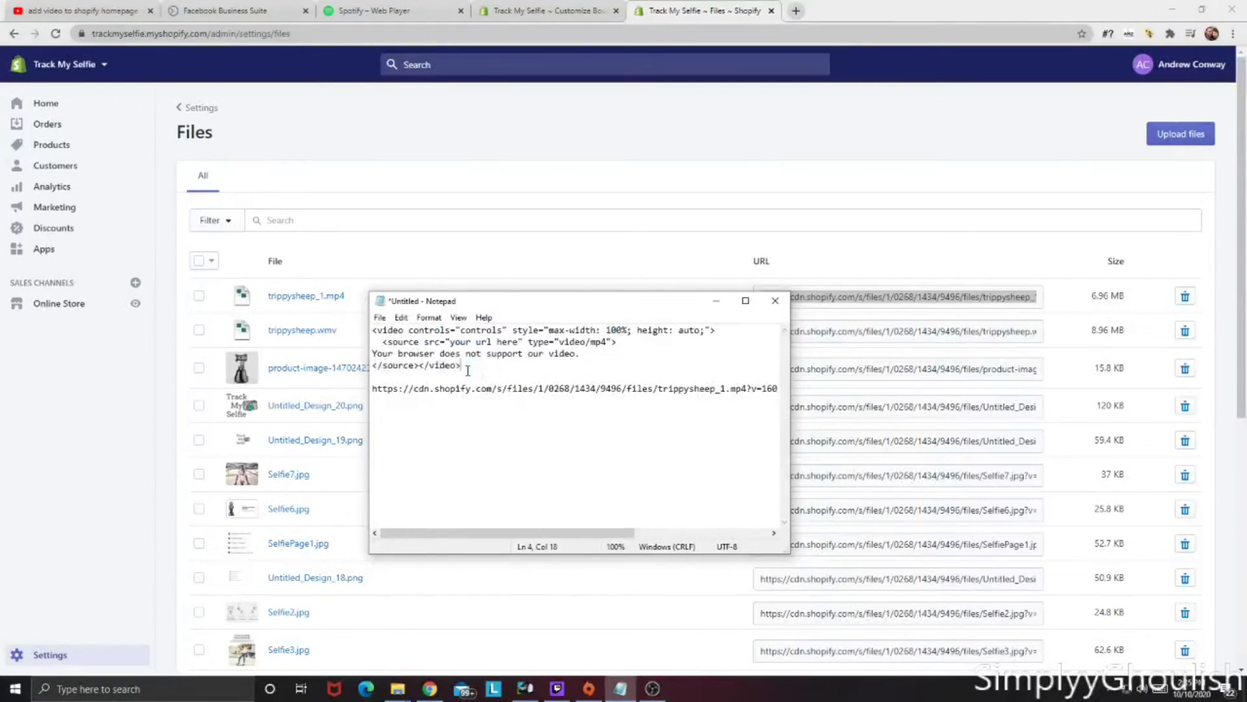
{"action": "left_click_drag", "start_coordinate": [456, 370], "coordinate": [488, 375]}
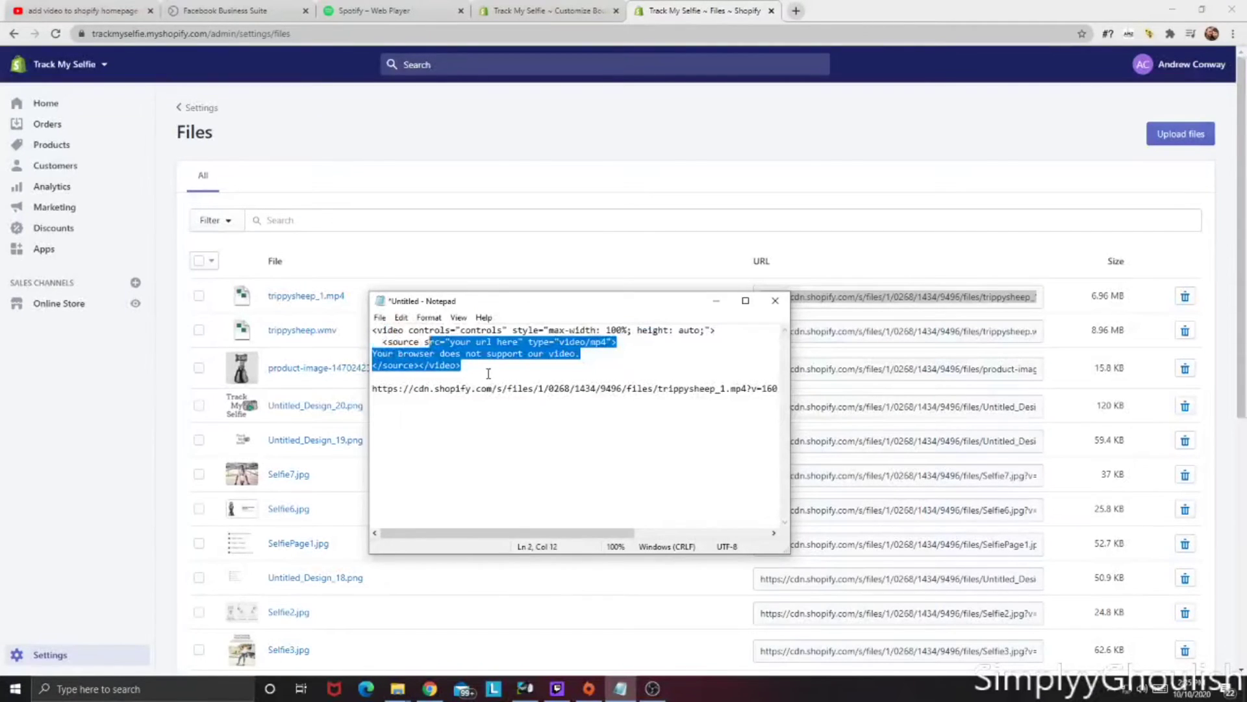
{"action": "left_click", "coordinate": [488, 375]}
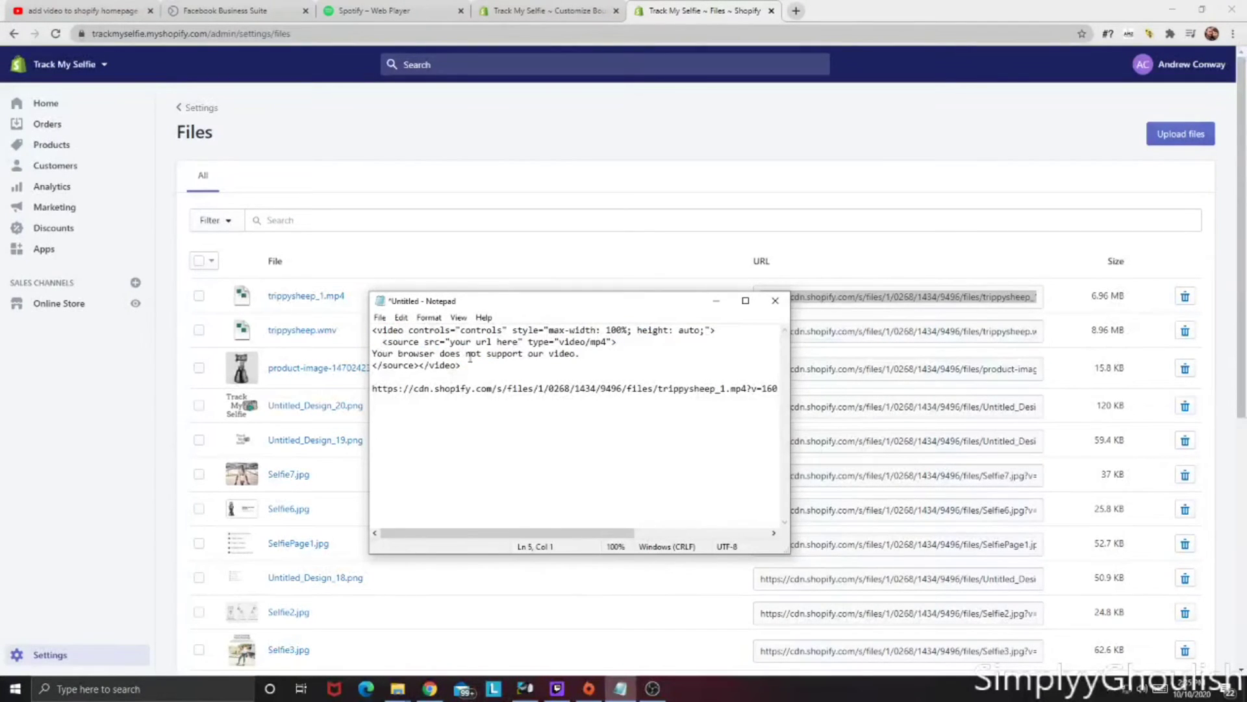
{"action": "left_click_drag", "start_coordinate": [461, 366], "coordinate": [377, 330]}
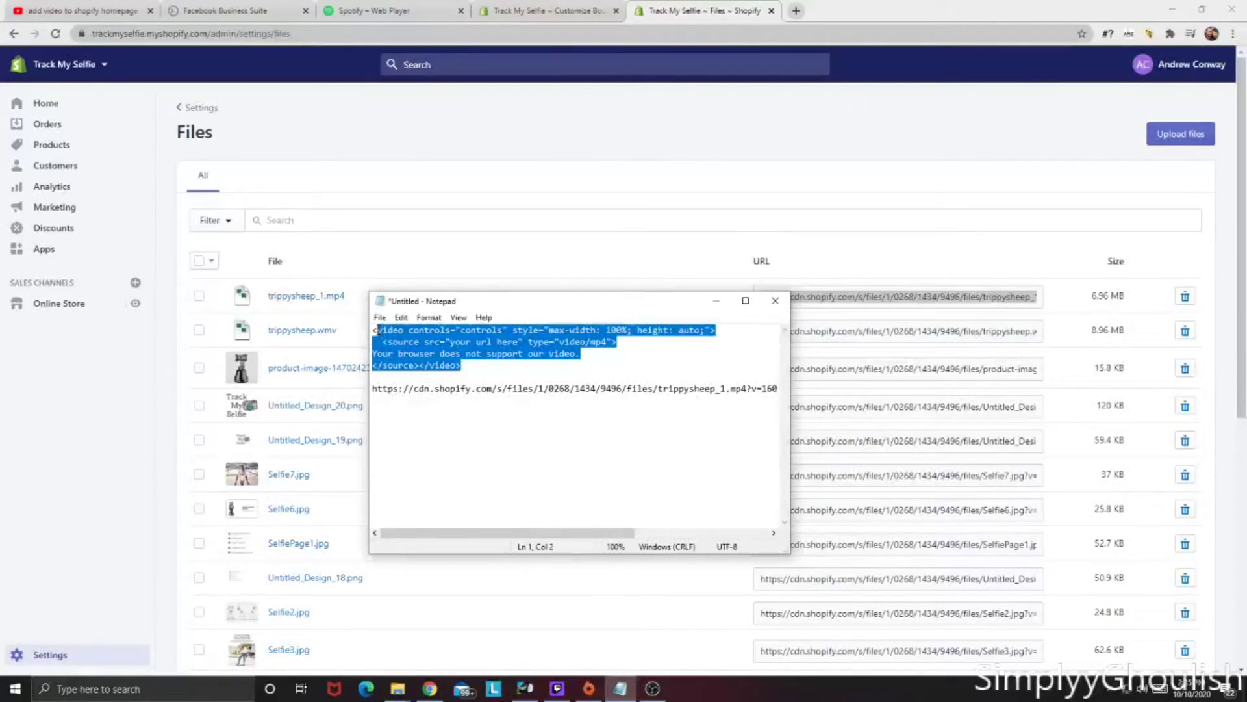
{"action": "left_click", "coordinate": [472, 375]}
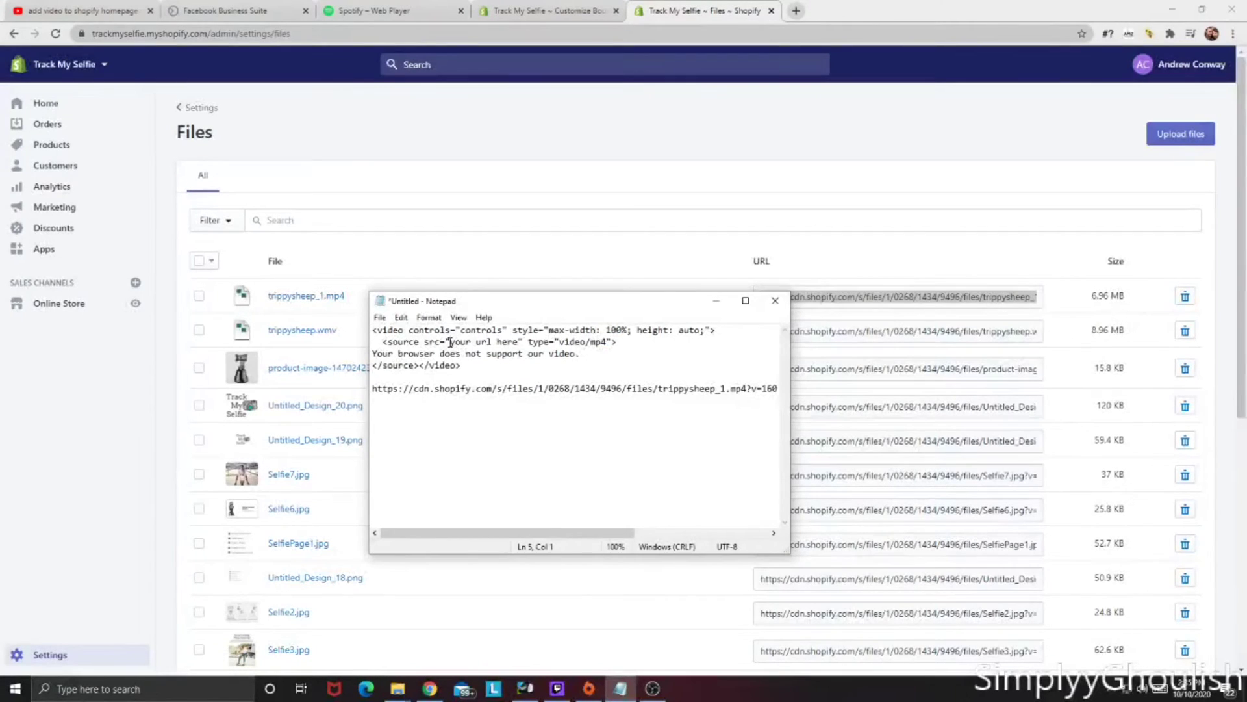
Replace 'your url here' in the src attribute with the trippysheep_1.mp4 URL and select the finished code.
{"action": "left_click_drag", "start_coordinate": [451, 342], "coordinate": [516, 342]}
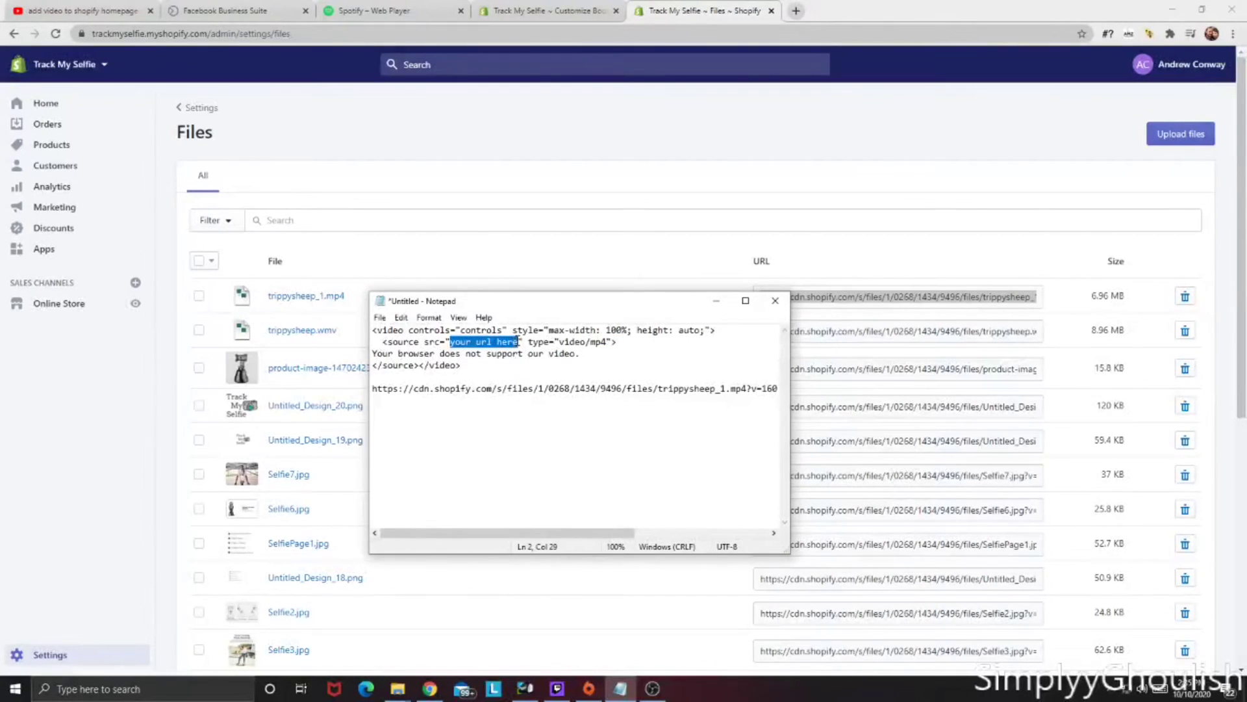
{"action": "double_click", "coordinate": [523, 389]}
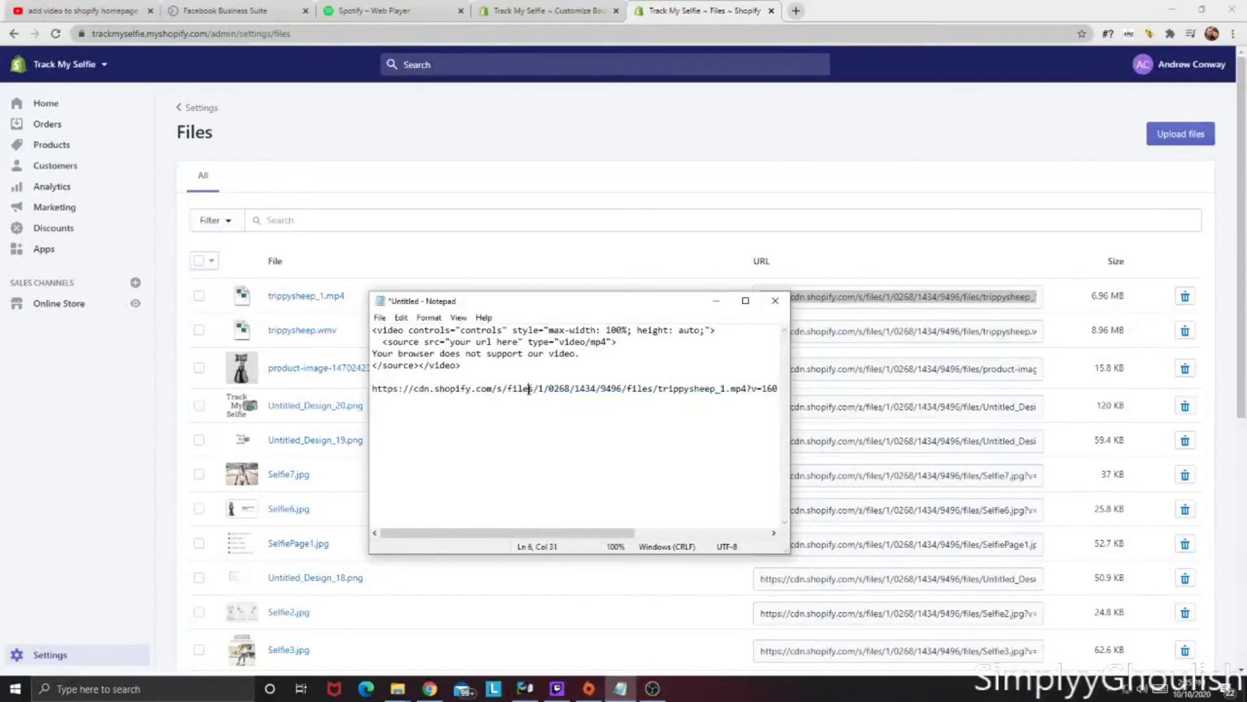
{"action": "left_click", "coordinate": [450, 390]}
{"action": "left_click_drag", "start_coordinate": [373, 392], "coordinate": [796, 397]}
{"action": "key", "text": "ctrl+c"}
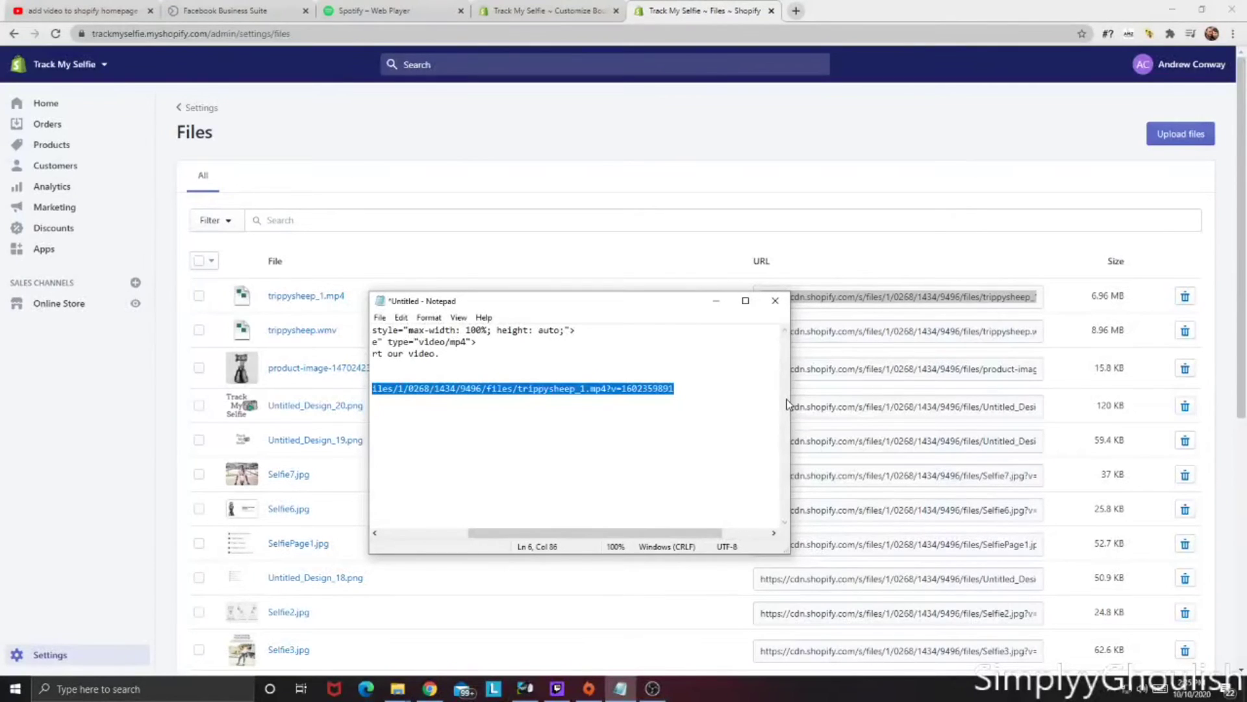
{"action": "left_click_drag", "start_coordinate": [606, 531], "coordinate": [519, 532]}
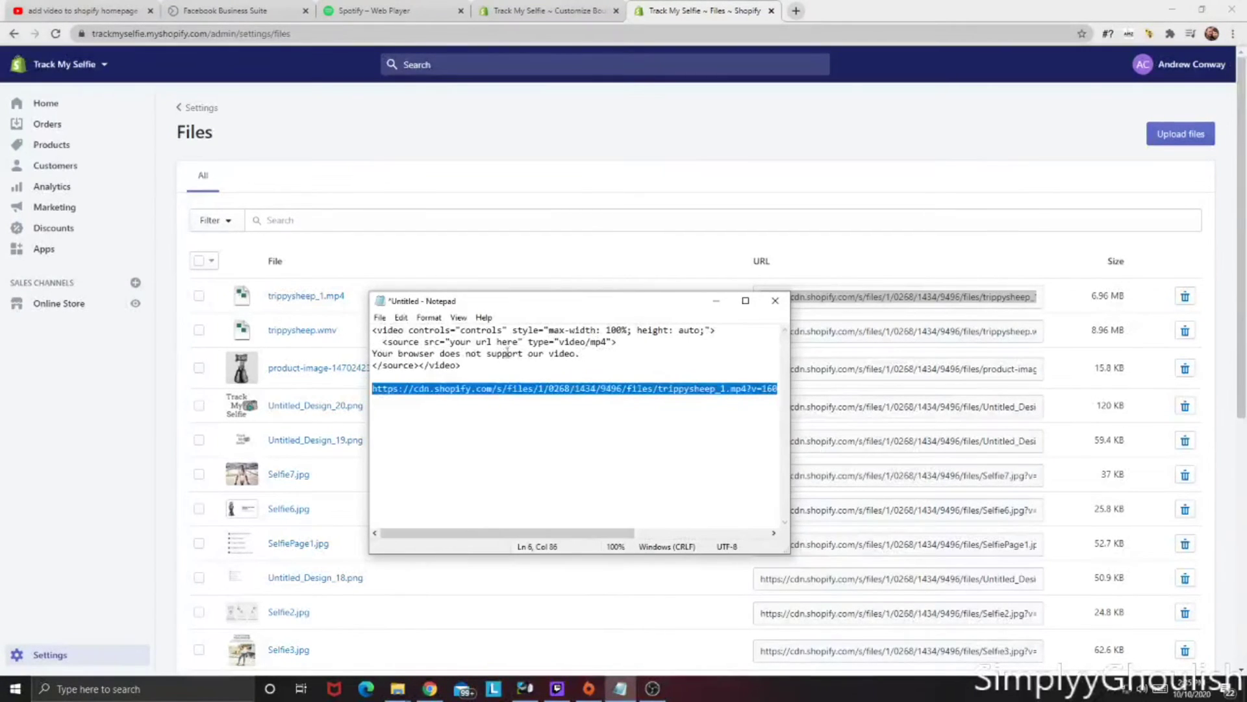
{"action": "left_click_drag", "start_coordinate": [517, 343], "coordinate": [462, 348]}
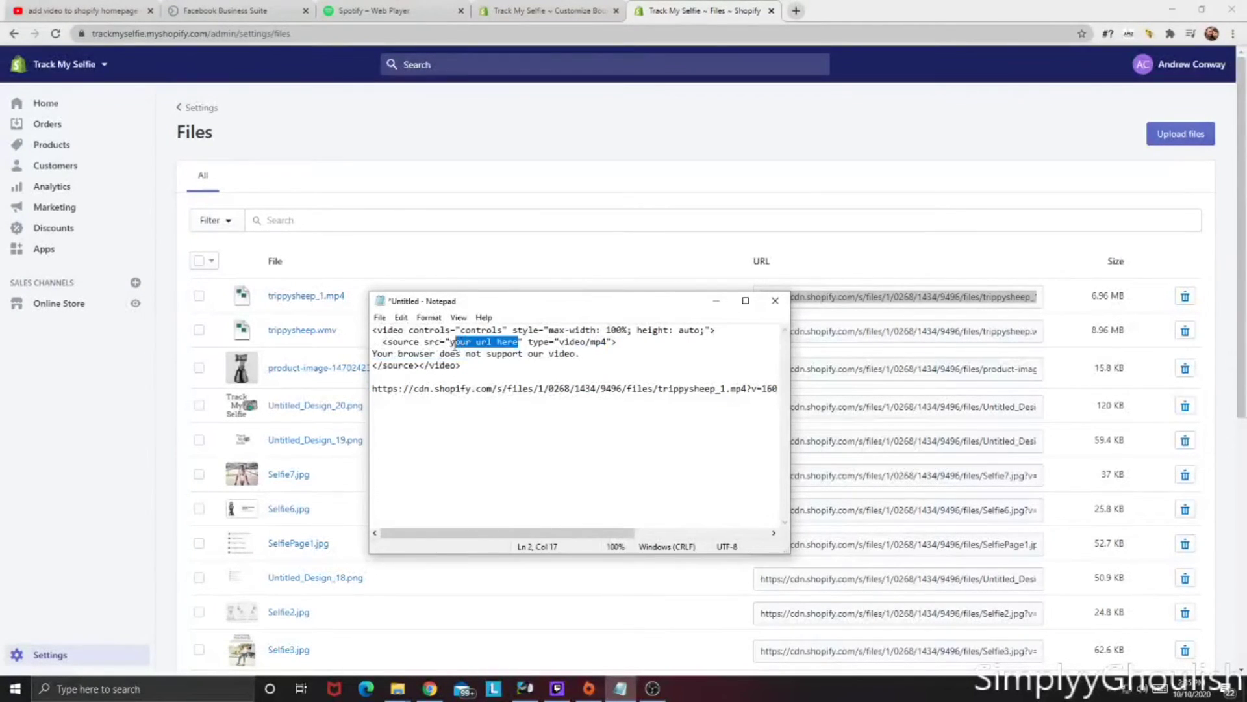
{"action": "key", "text": "BackSpace"}
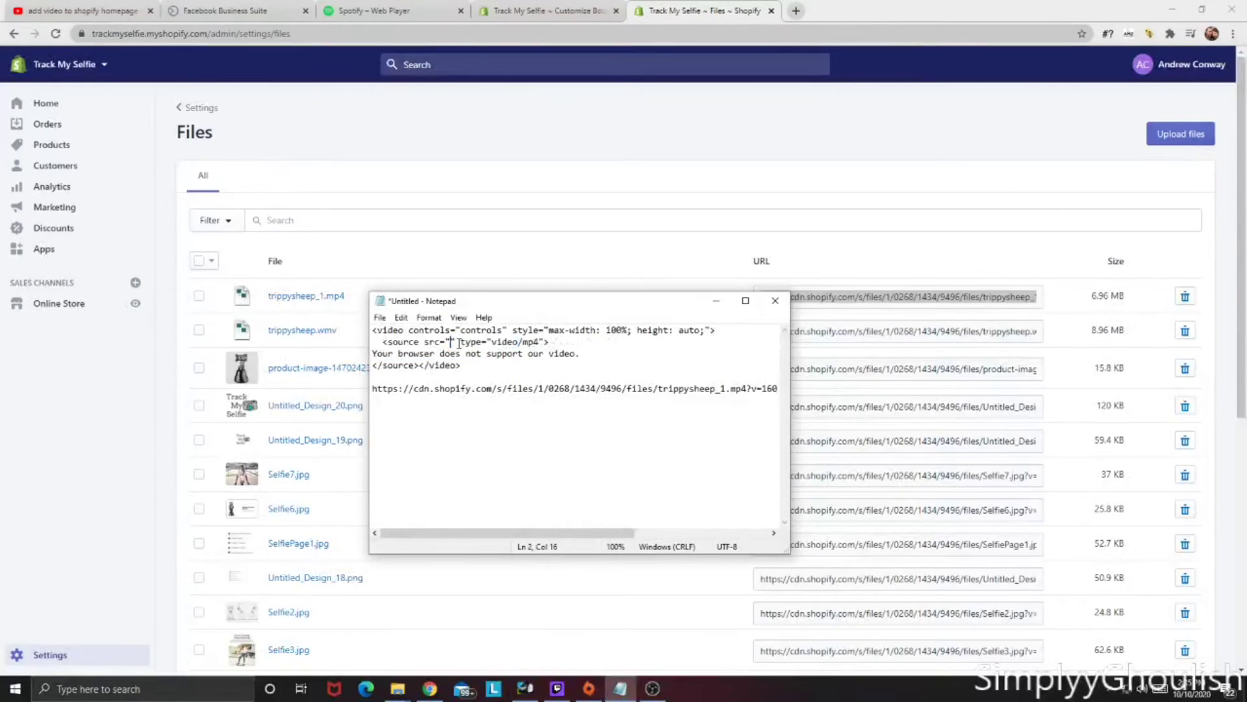
{"action": "key", "text": "ctrl+v"}
{"action": "left_click_drag", "start_coordinate": [646, 531], "coordinate": [455, 517]}
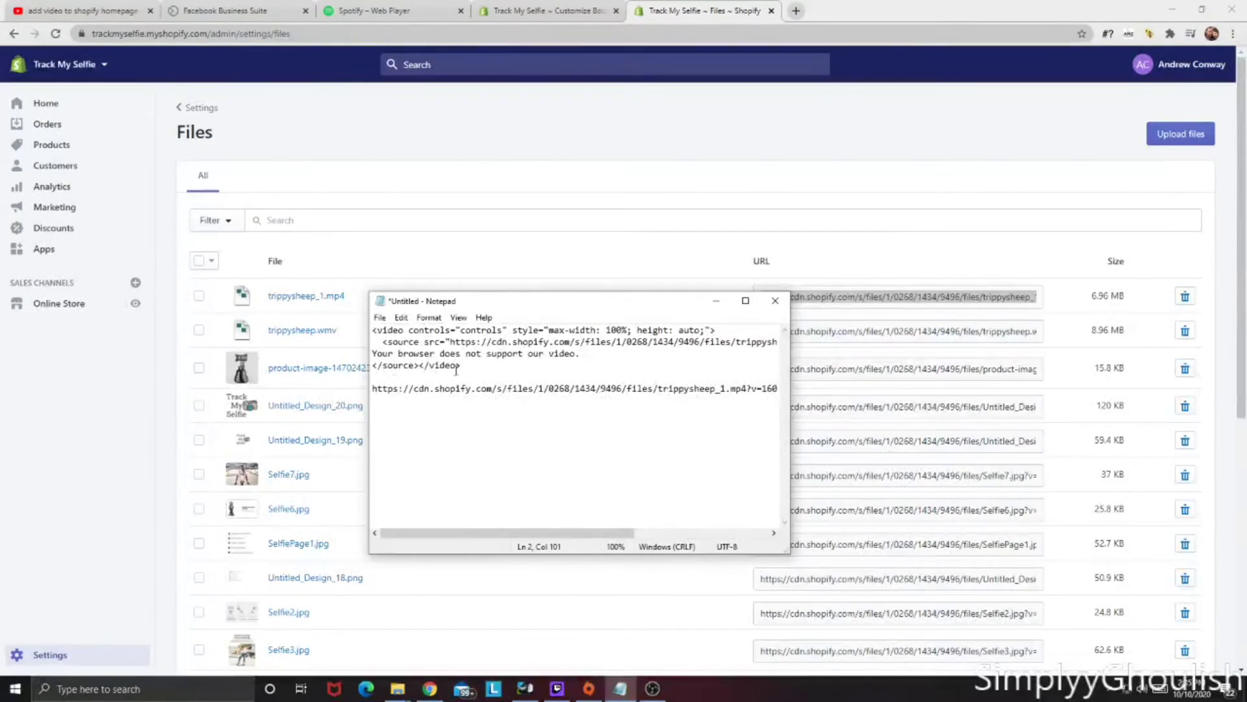
{"action": "left_click_drag", "start_coordinate": [470, 365], "coordinate": [365, 323]}
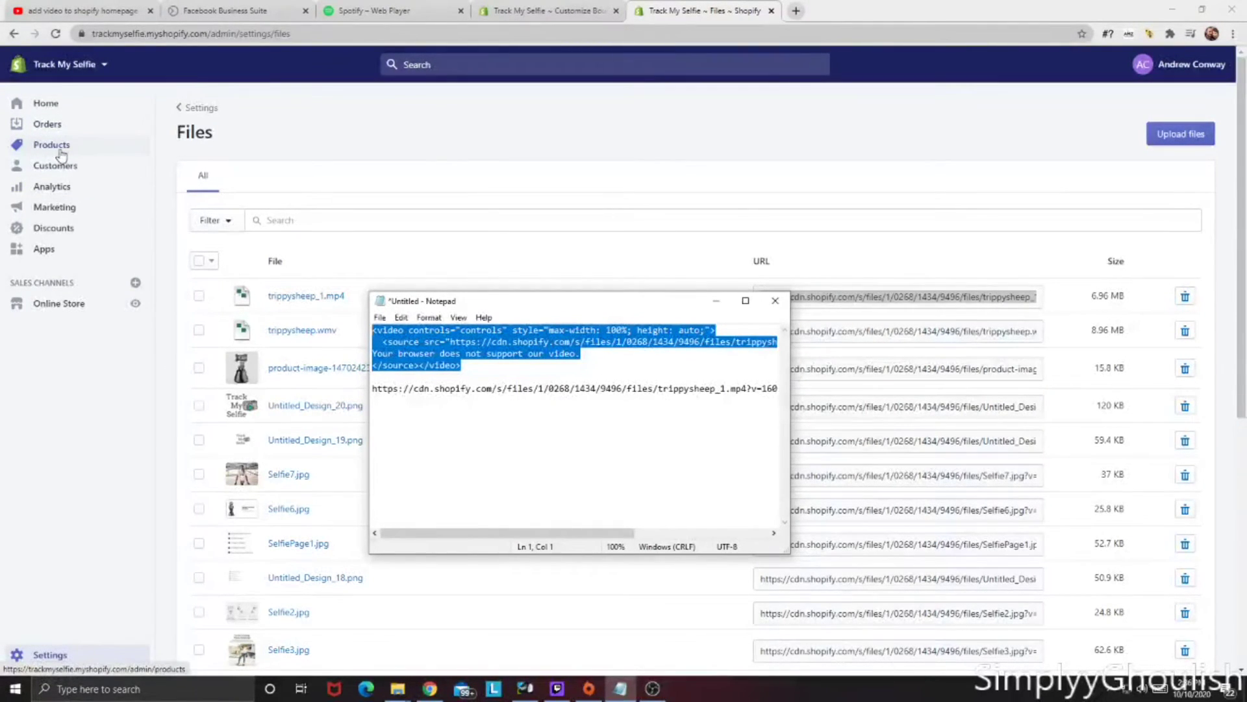
Hide the existing Custom HTML video section in the home page theme editor.
{"action": "left_click", "coordinate": [545, 10]}
{"action": "scroll", "coordinate": [706, 333], "scroll_direction": "up", "scroll_amount": 3}
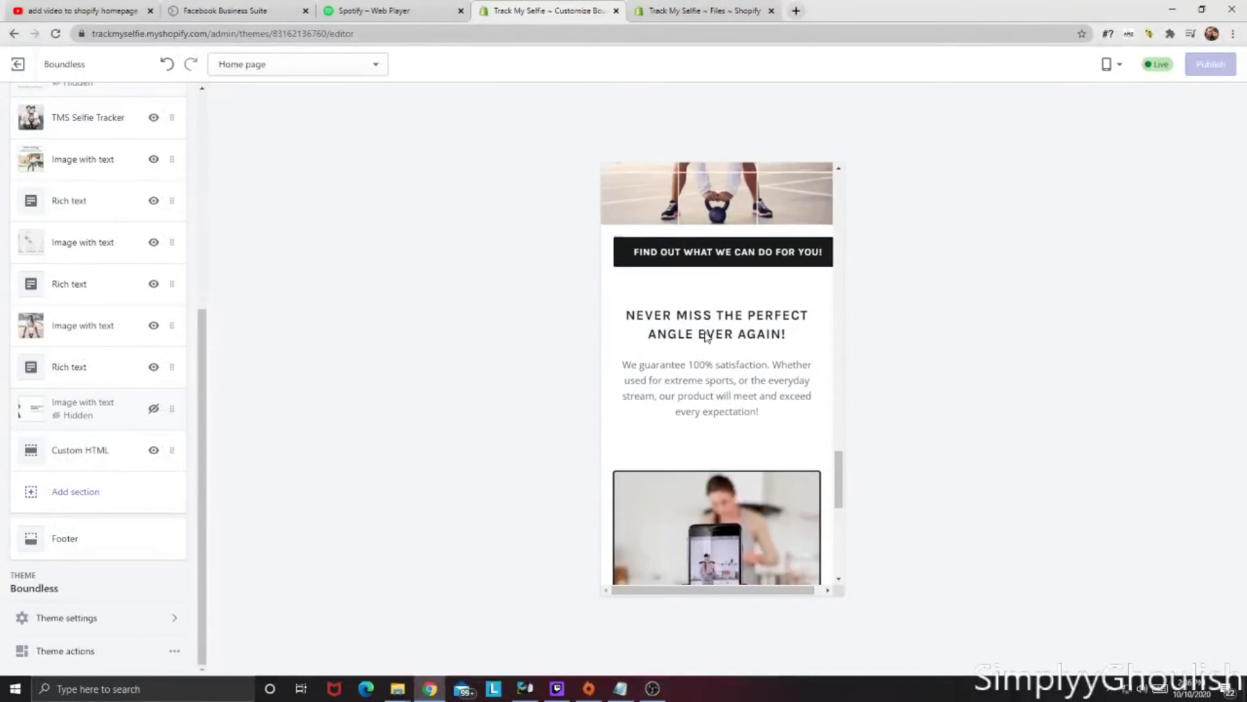
{"action": "scroll", "coordinate": [706, 333], "scroll_direction": "up", "scroll_amount": 12}
{"action": "scroll", "coordinate": [702, 339], "scroll_direction": "down", "scroll_amount": 7}
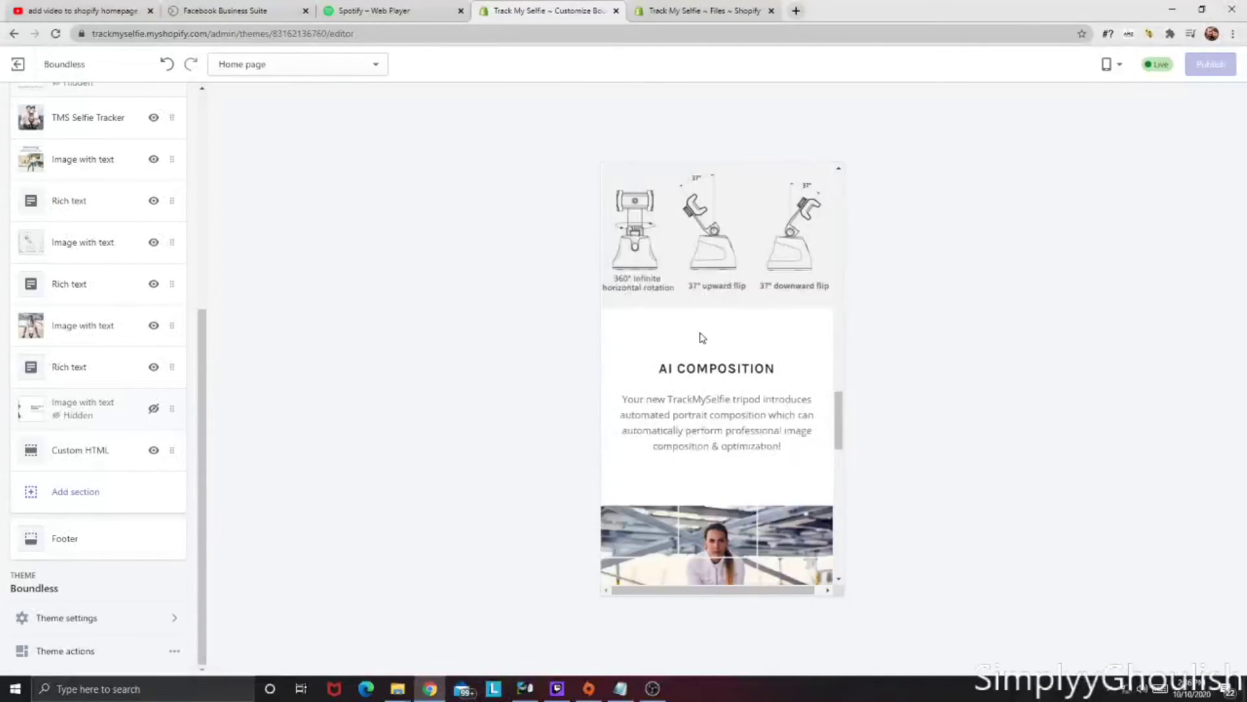
{"action": "scroll", "coordinate": [702, 337], "scroll_direction": "down", "scroll_amount": 10}
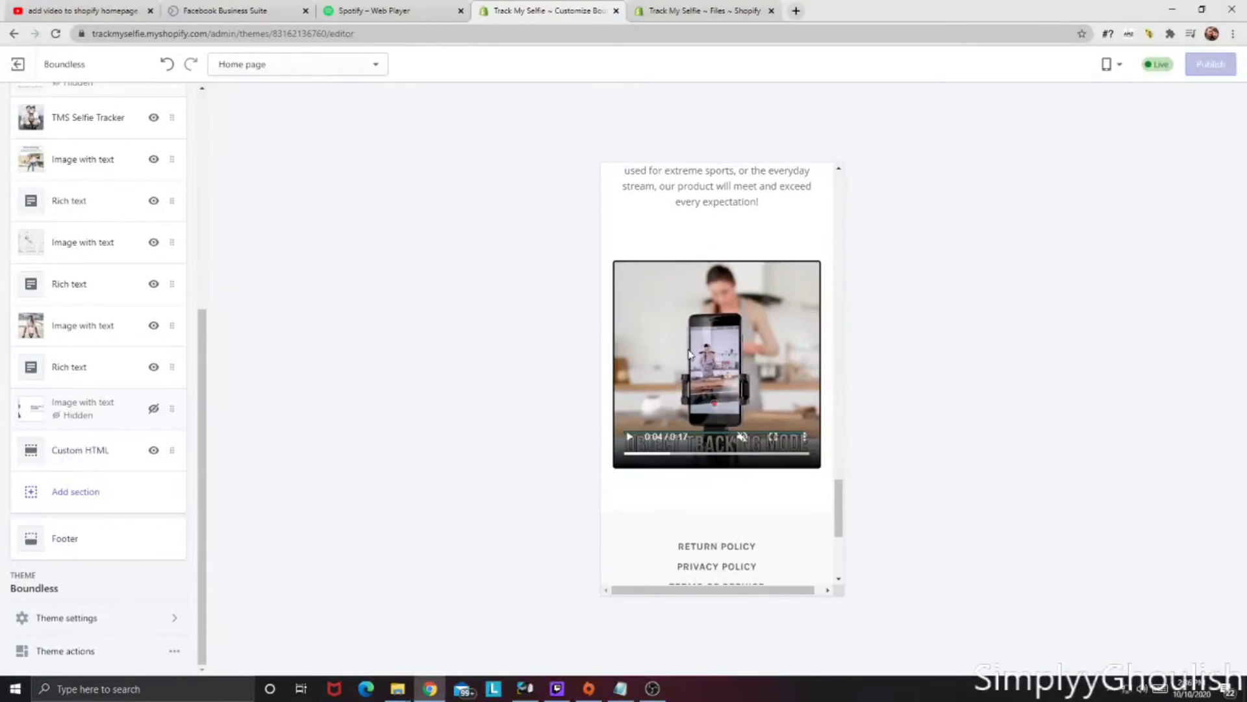
{"action": "left_click", "coordinate": [153, 451]}
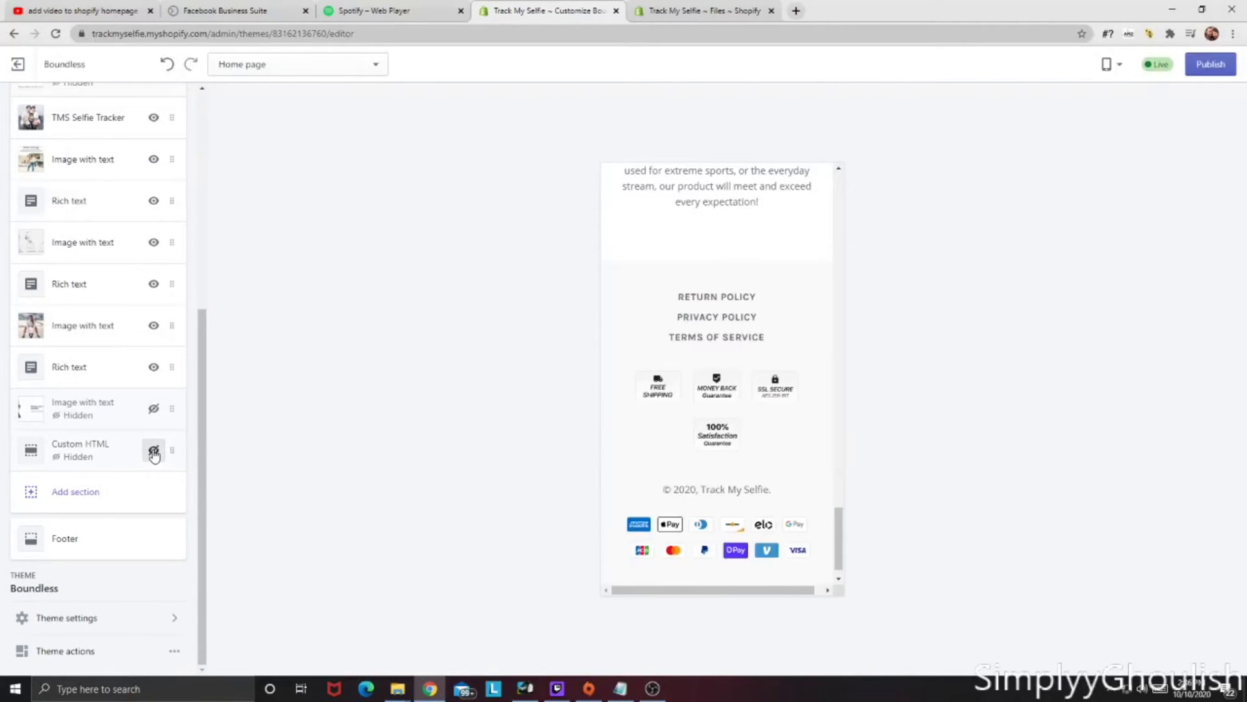
{"action": "scroll", "coordinate": [747, 397], "scroll_direction": "up", "scroll_amount": 4}
{"action": "scroll", "coordinate": [739, 372], "scroll_direction": "down", "scroll_amount": 1}
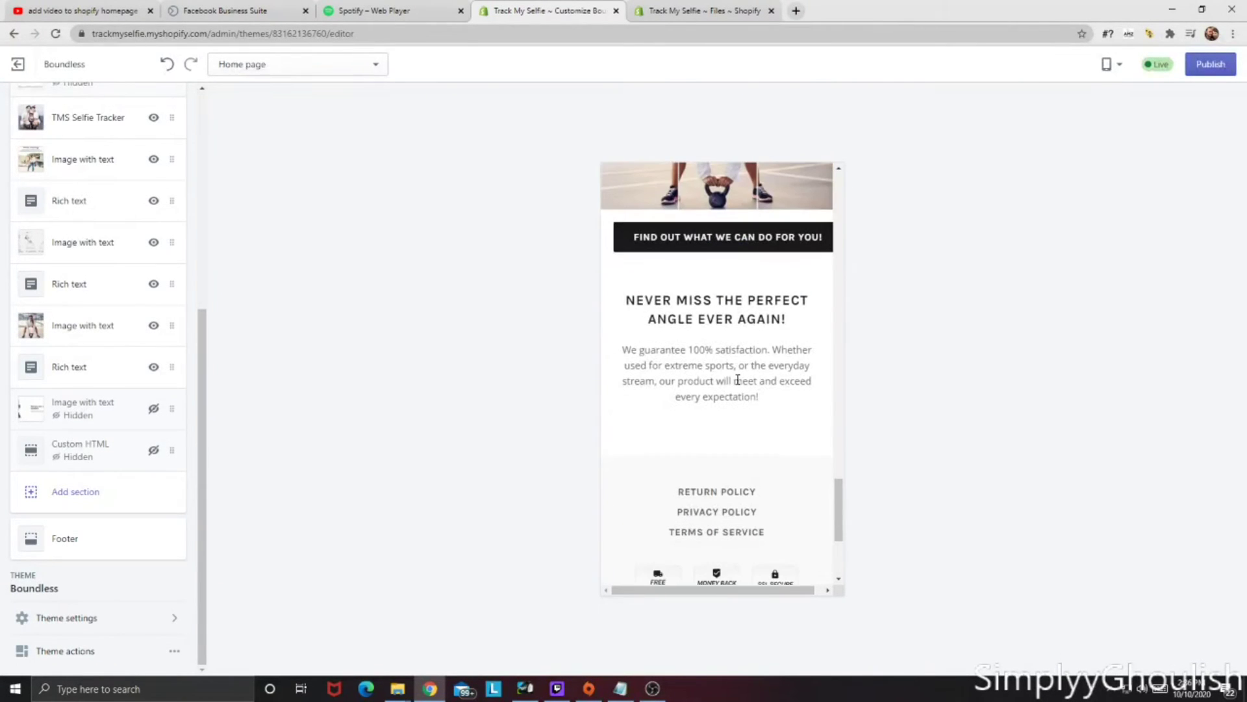
{"action": "left_click", "coordinate": [77, 497]}
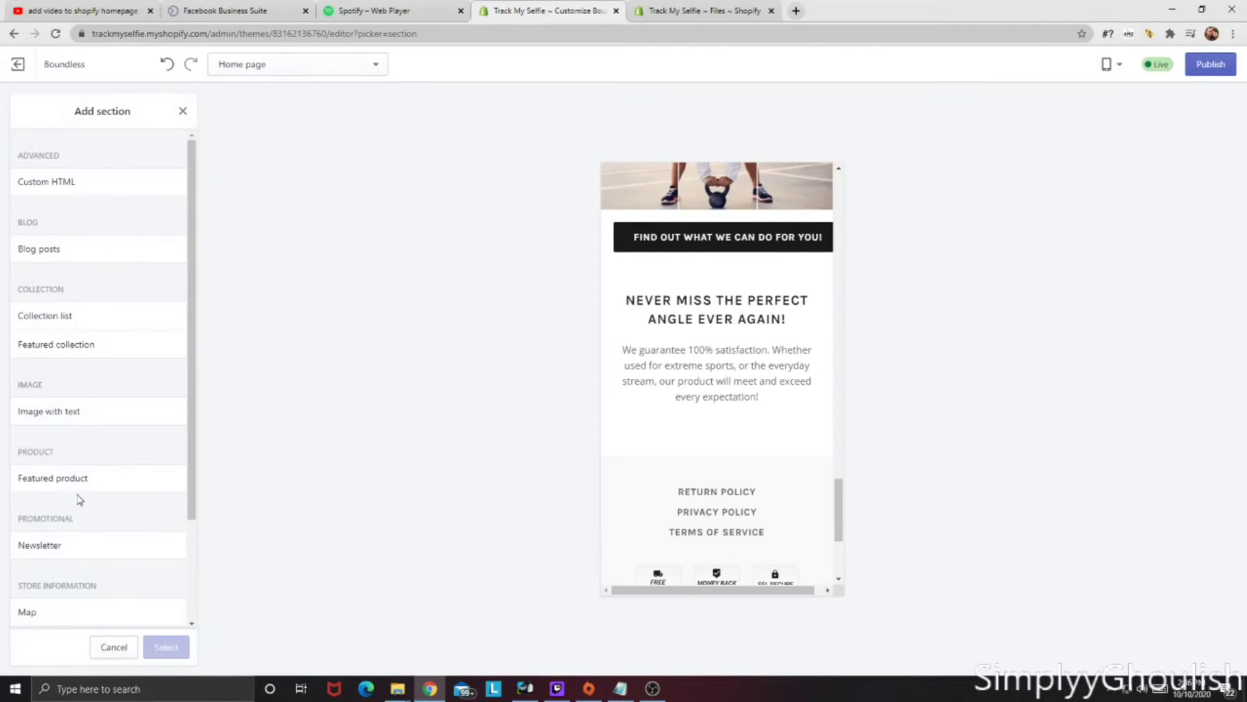
Add a Custom HTML section to the home page and delete its sample code.
{"action": "left_click", "coordinate": [66, 186]}
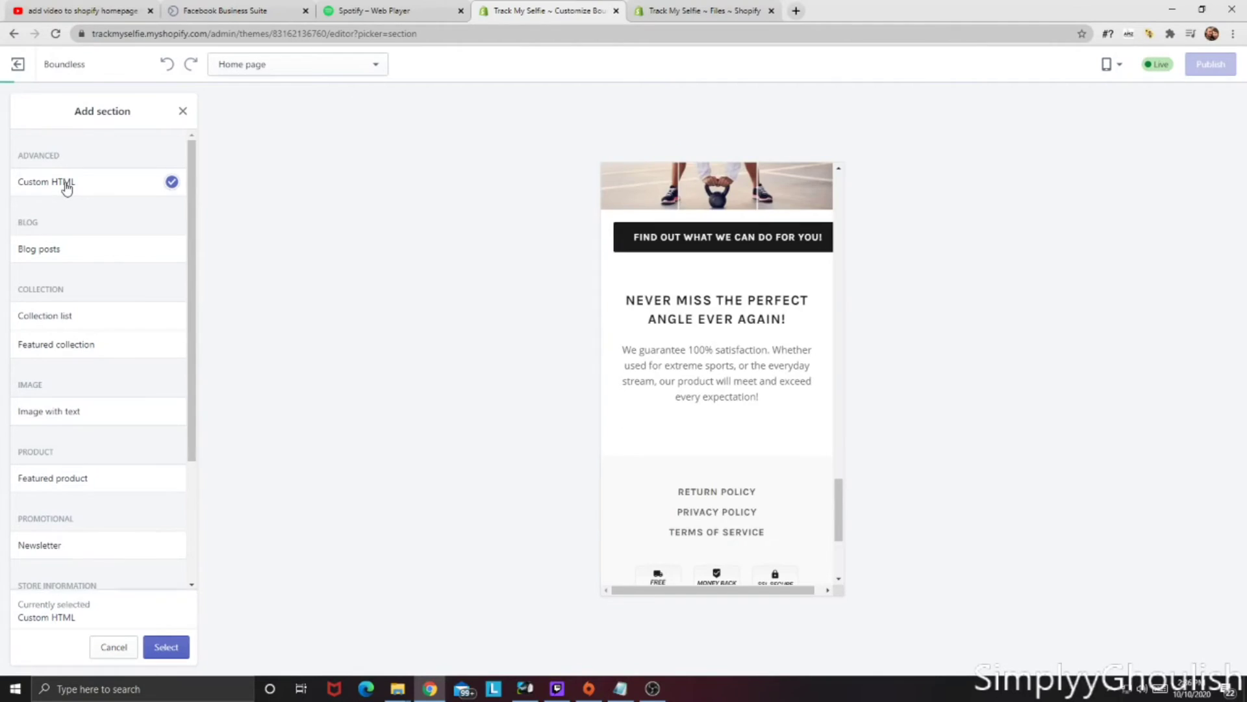
{"action": "left_click", "coordinate": [162, 646]}
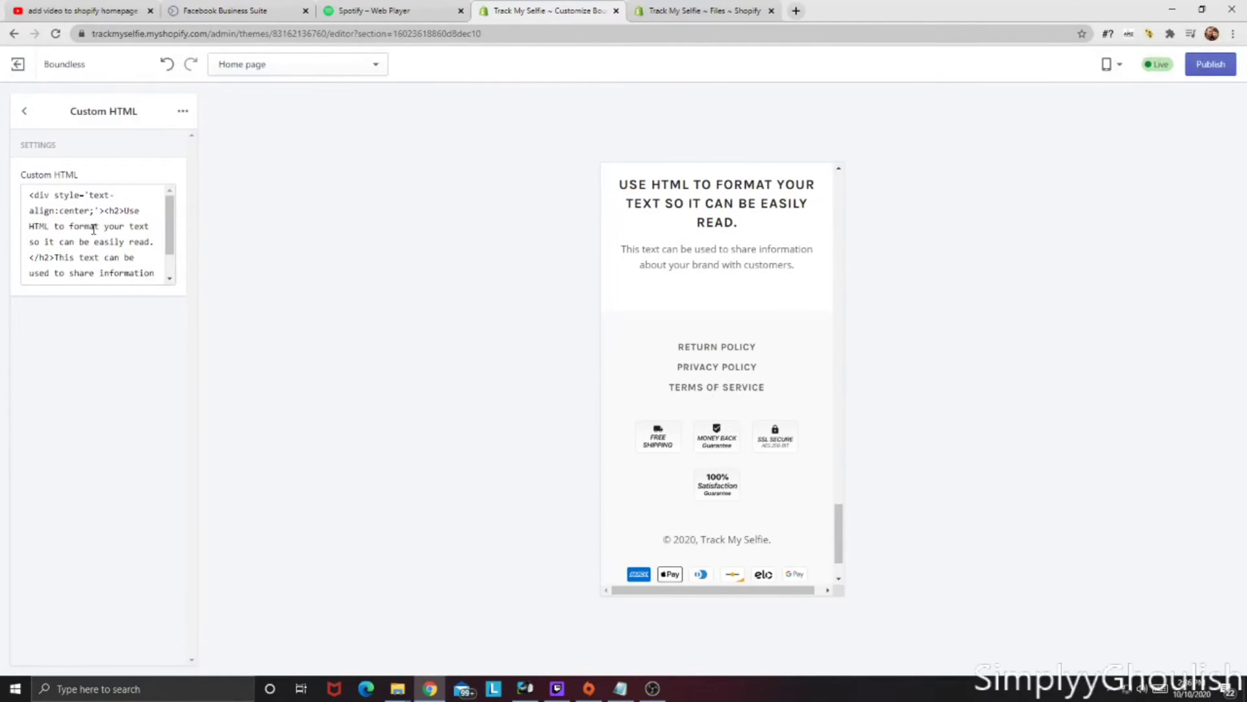
{"action": "left_click_drag", "start_coordinate": [29, 194], "coordinate": [164, 296]}
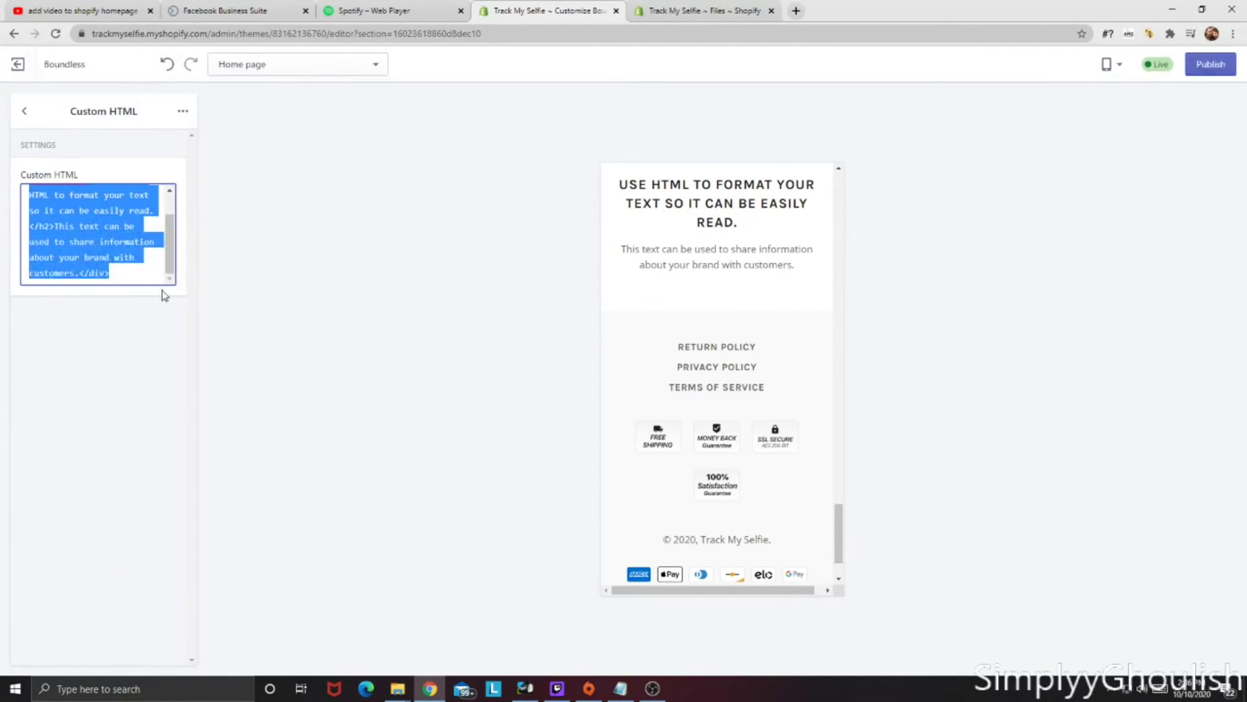
{"action": "key", "text": "BackSpace"}
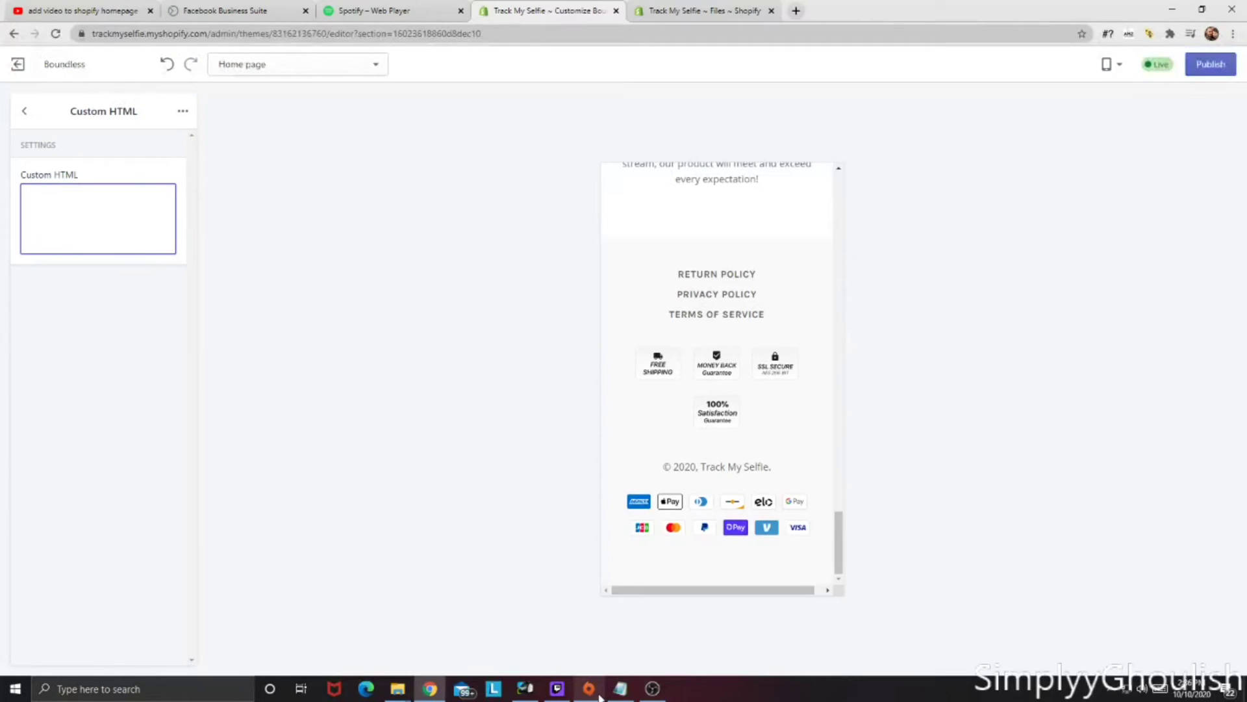
In Notepad, cut the leftover URL line and select the complete video embed code.
{"action": "left_click", "coordinate": [620, 688]}
{"action": "left_click", "coordinate": [462, 332]}
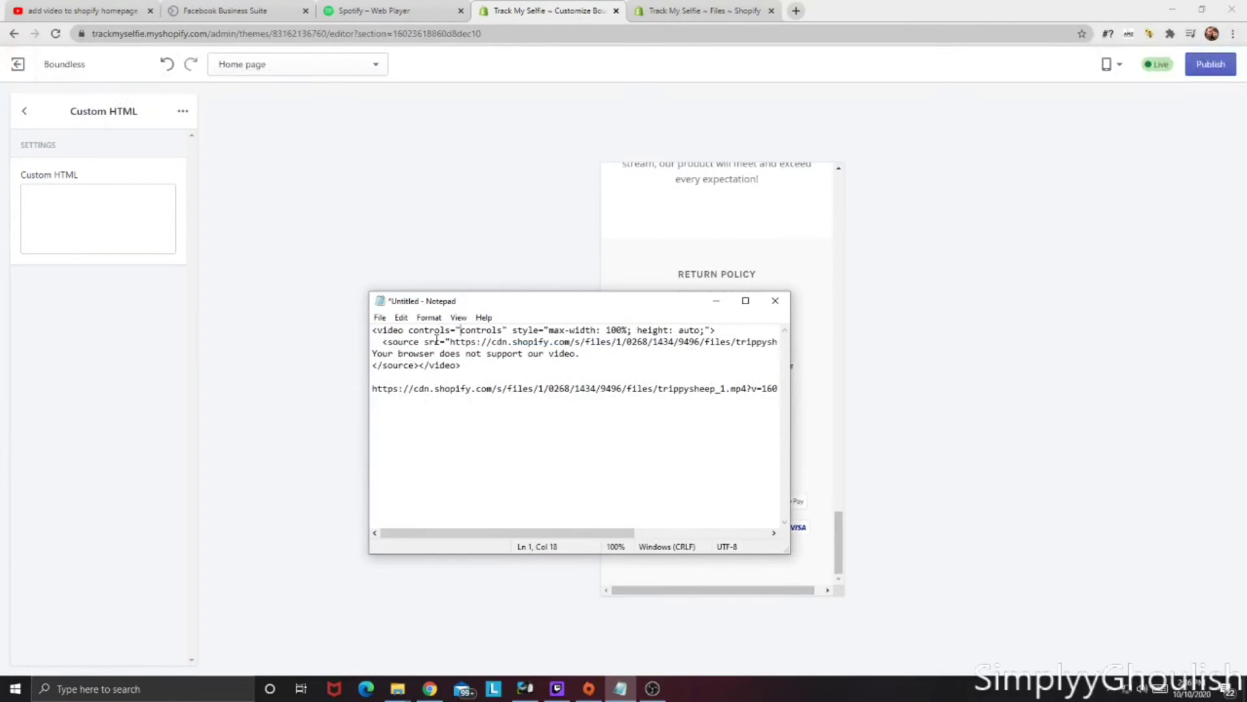
{"action": "left_click_drag", "start_coordinate": [383, 330], "coordinate": [481, 369]}
{"action": "left_click", "coordinate": [484, 389]}
{"action": "left_click_drag", "start_coordinate": [414, 389], "coordinate": [638, 406]}
{"action": "left_click", "coordinate": [548, 353]}
{"action": "left_click_drag", "start_coordinate": [374, 388], "coordinate": [824, 412]}
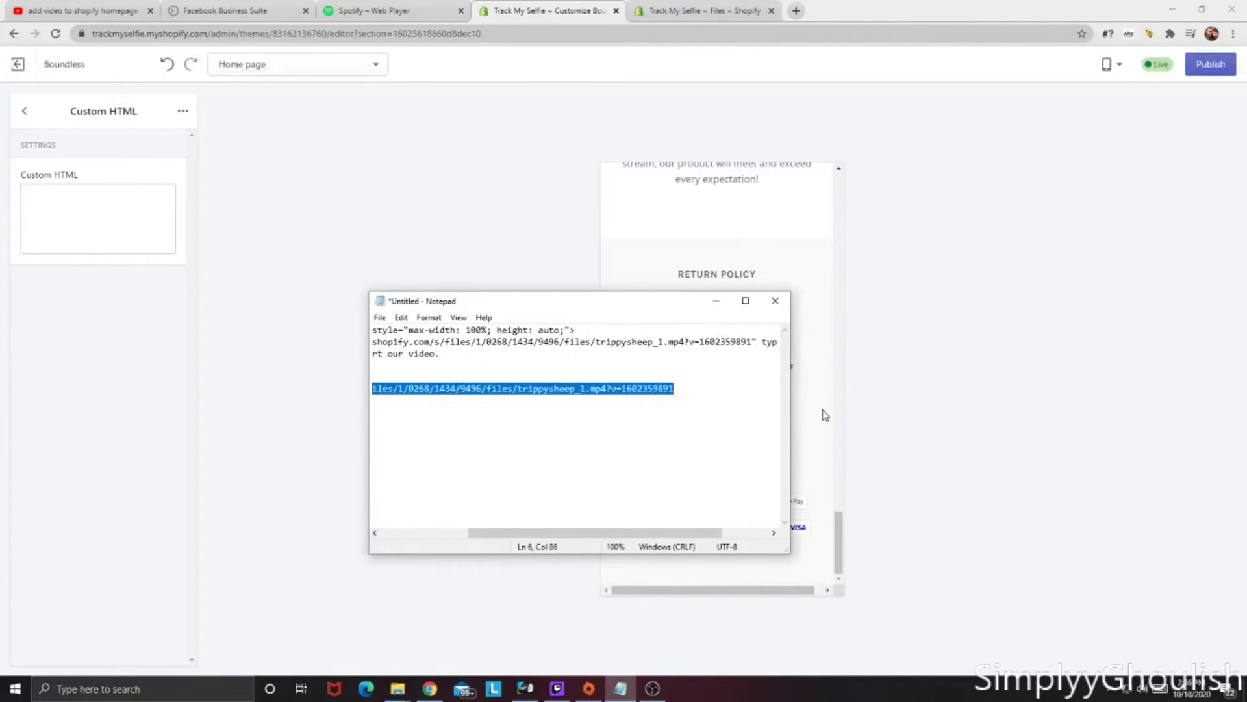
{"action": "key", "text": "ctrl+x"}
{"action": "left_click_drag", "start_coordinate": [471, 367], "coordinate": [364, 306]}
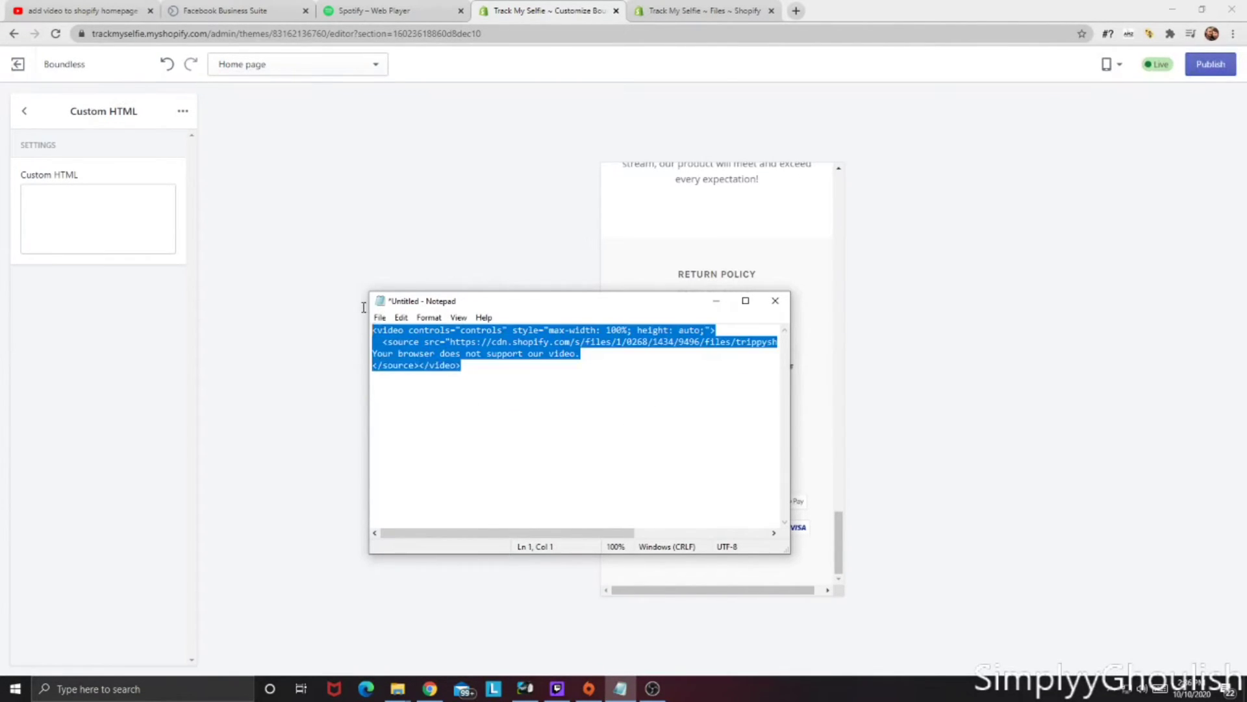
Paste the video embed code into the empty Custom HTML box.
{"action": "right_click", "coordinate": [87, 206]}
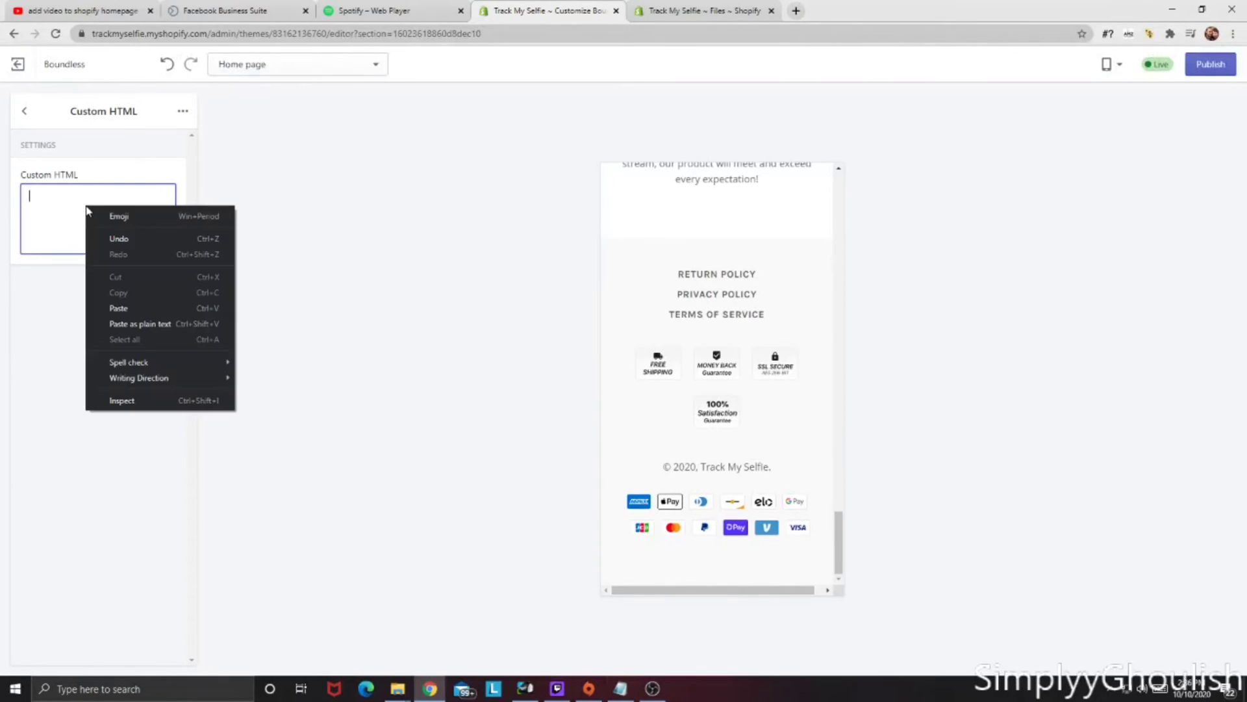
{"action": "left_click", "coordinate": [120, 304]}
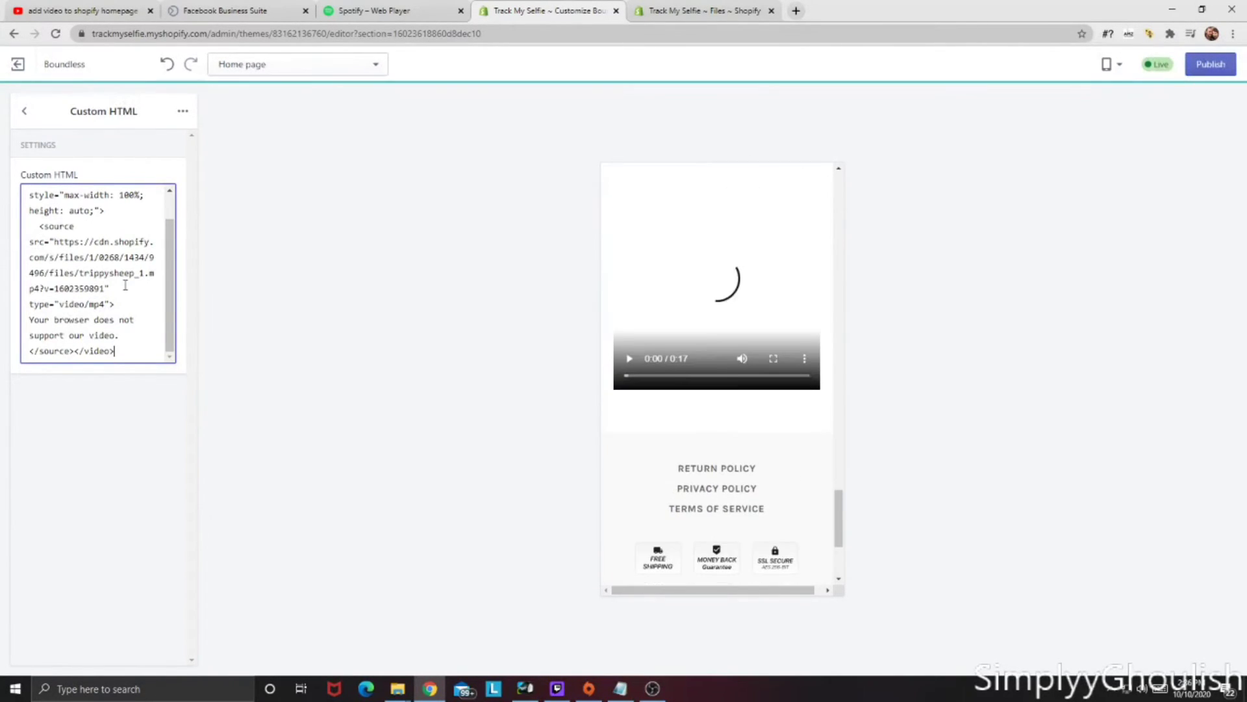
{"action": "left_click", "coordinate": [672, 391]}
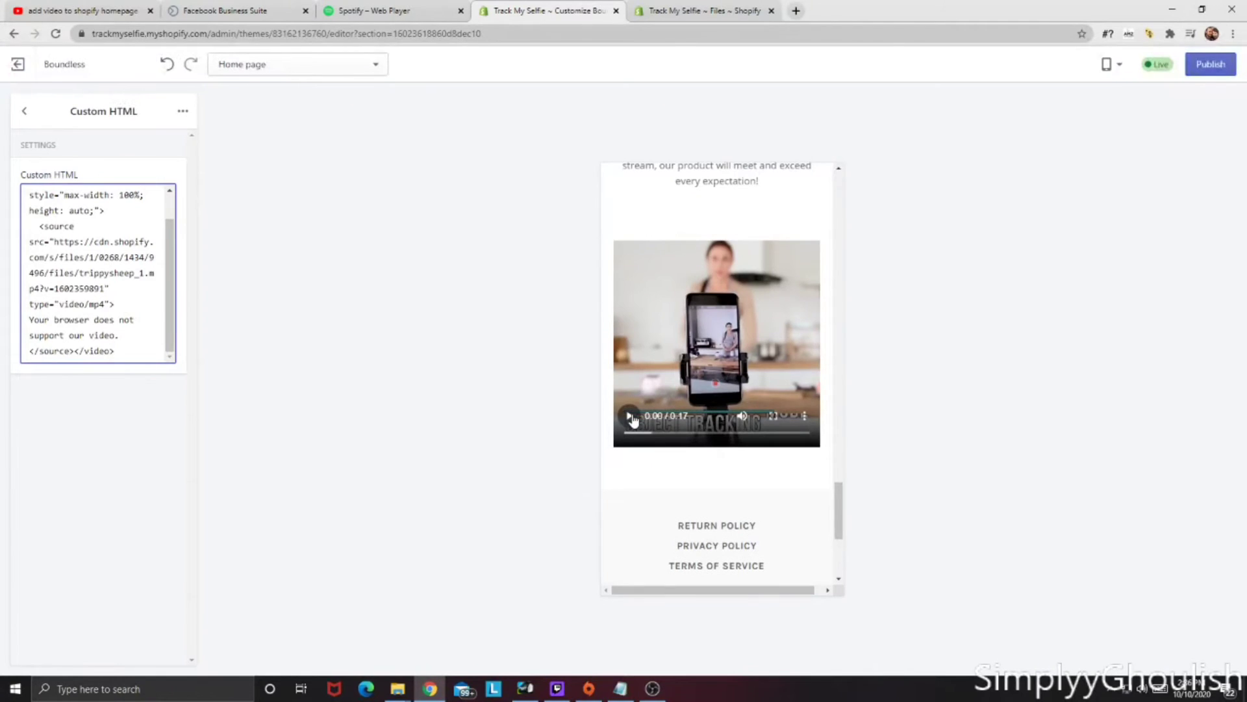
{"action": "scroll", "coordinate": [648, 383], "scroll_direction": "down", "scroll_amount": 1}
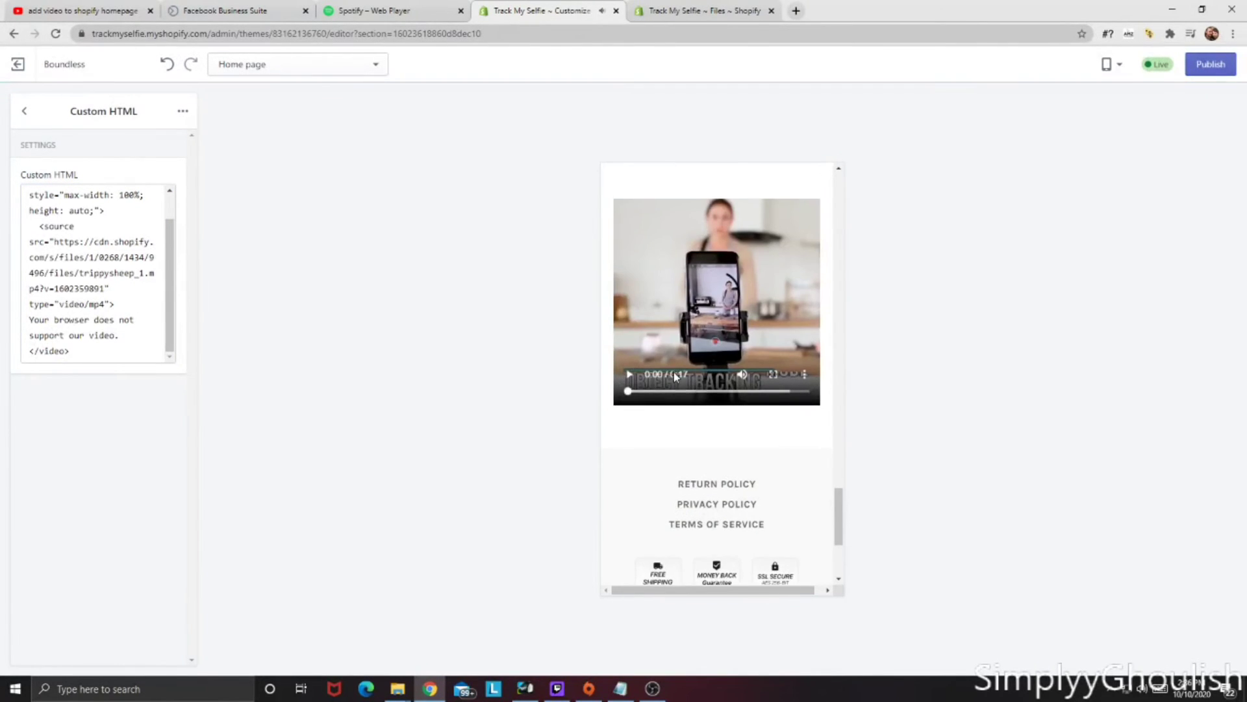
{"action": "scroll", "coordinate": [673, 375], "scroll_direction": "up", "scroll_amount": 1}
Play the trippysheep_1.mp4 clip in the homepage preview, pausing at 2 and 9 seconds.
{"action": "left_click", "coordinate": [667, 408]}
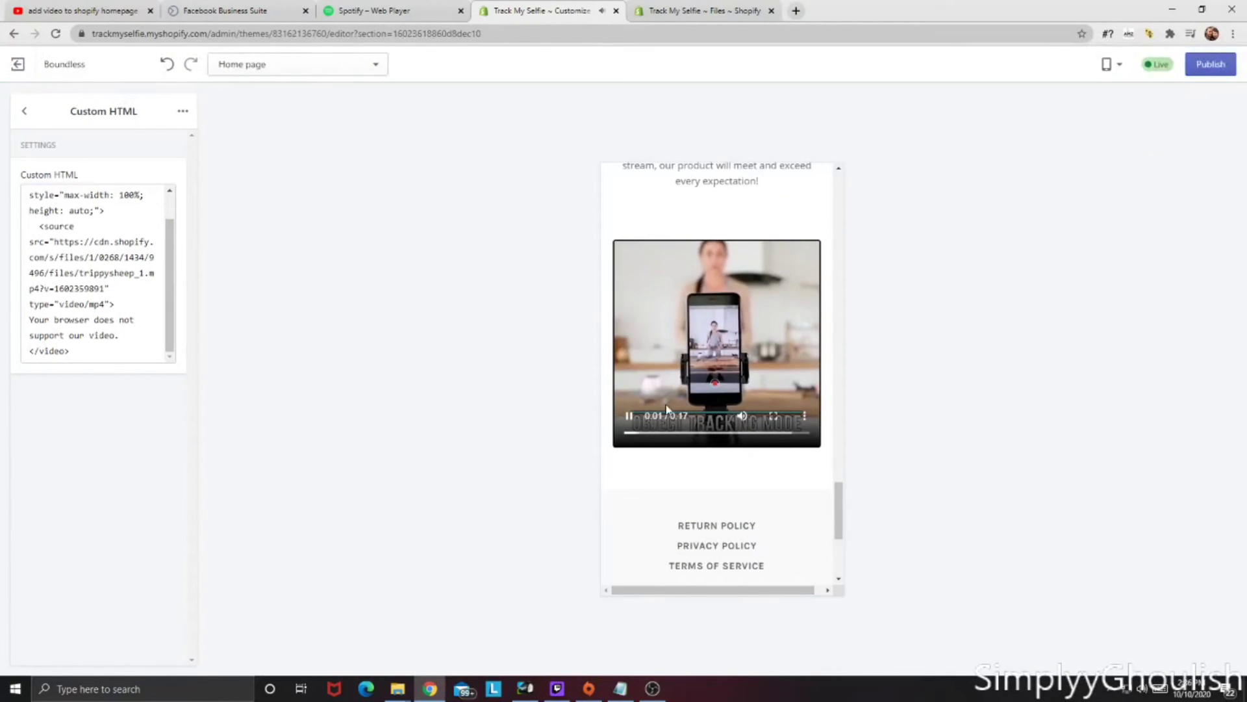
{"action": "left_click", "coordinate": [747, 341]}
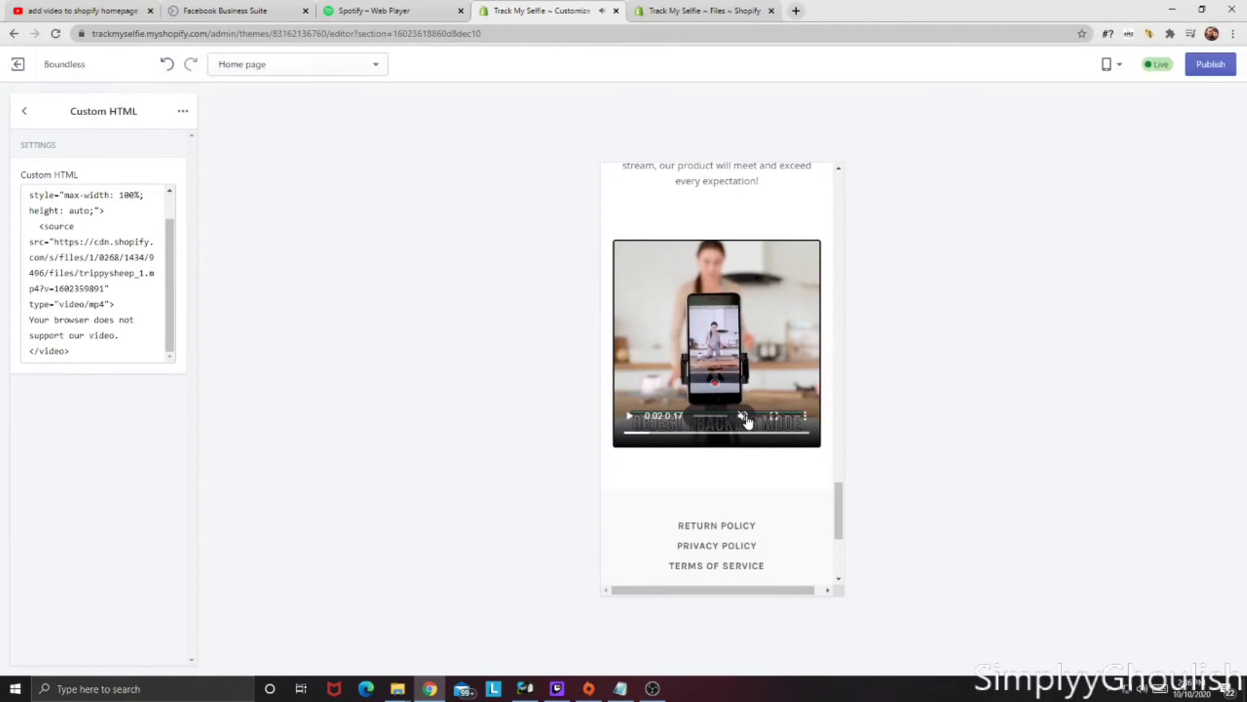
{"action": "left_click", "coordinate": [696, 403]}
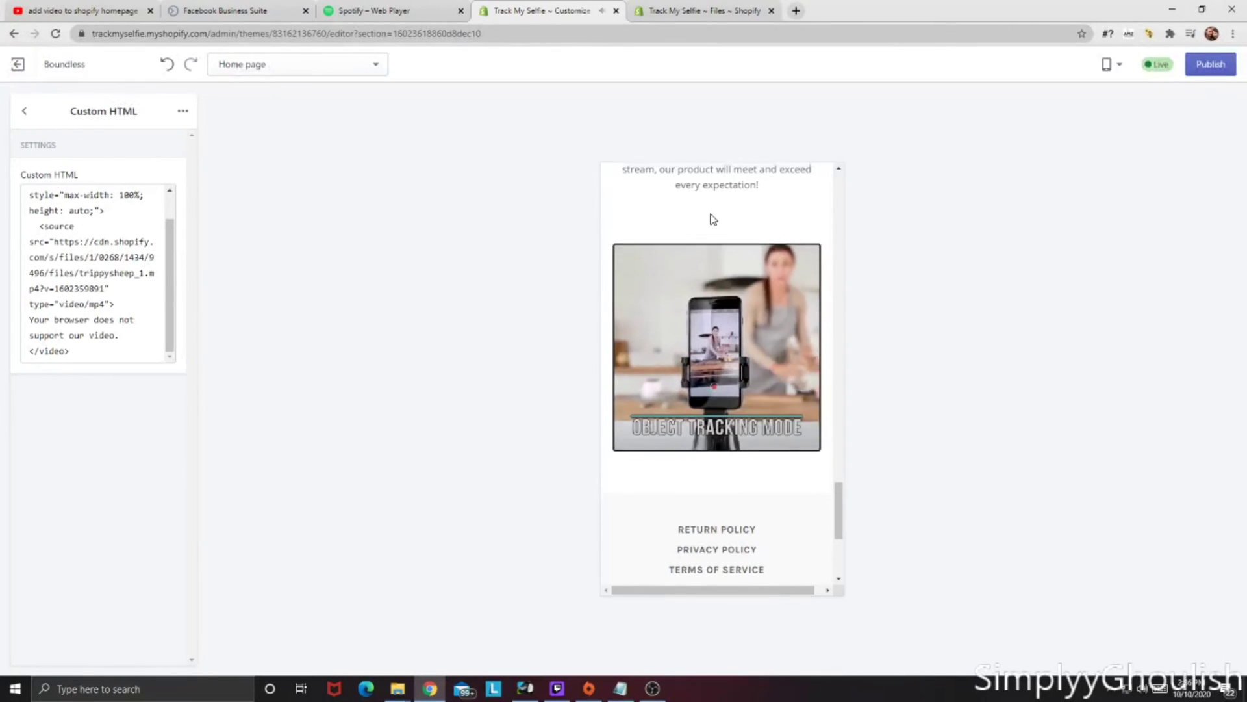
{"action": "scroll", "coordinate": [710, 219], "scroll_direction": "up", "scroll_amount": 1}
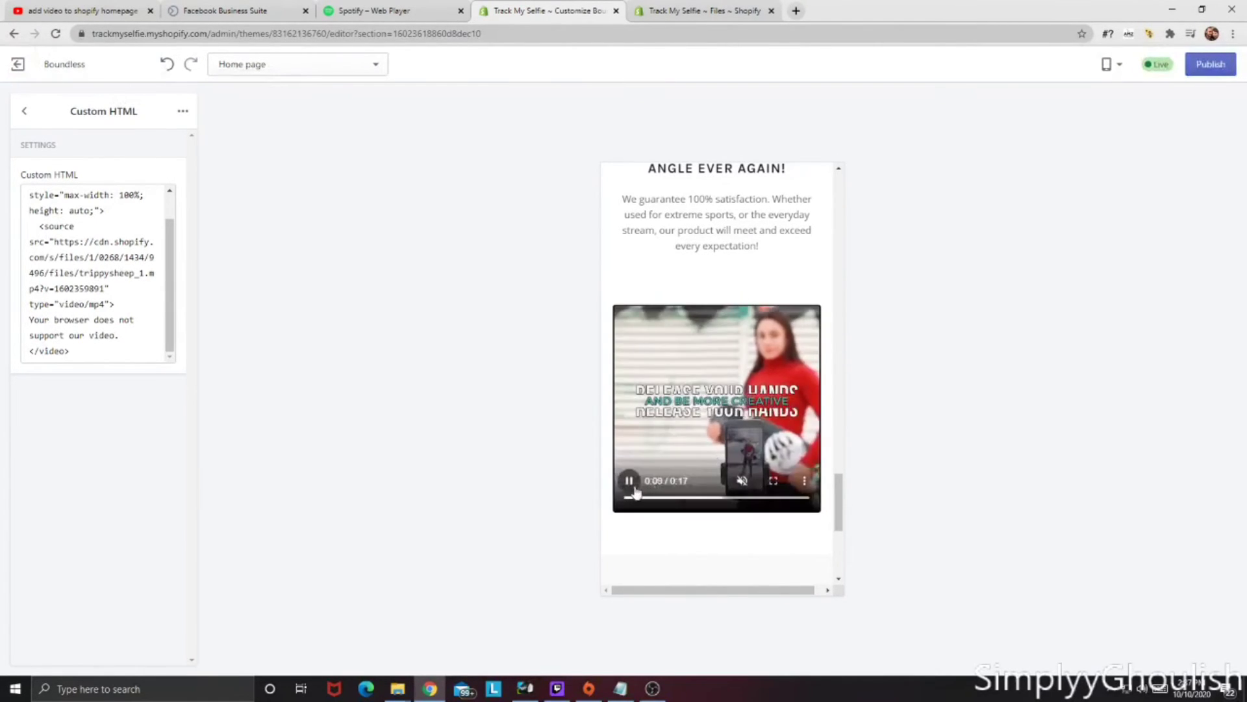
{"action": "left_click", "coordinate": [678, 422]}
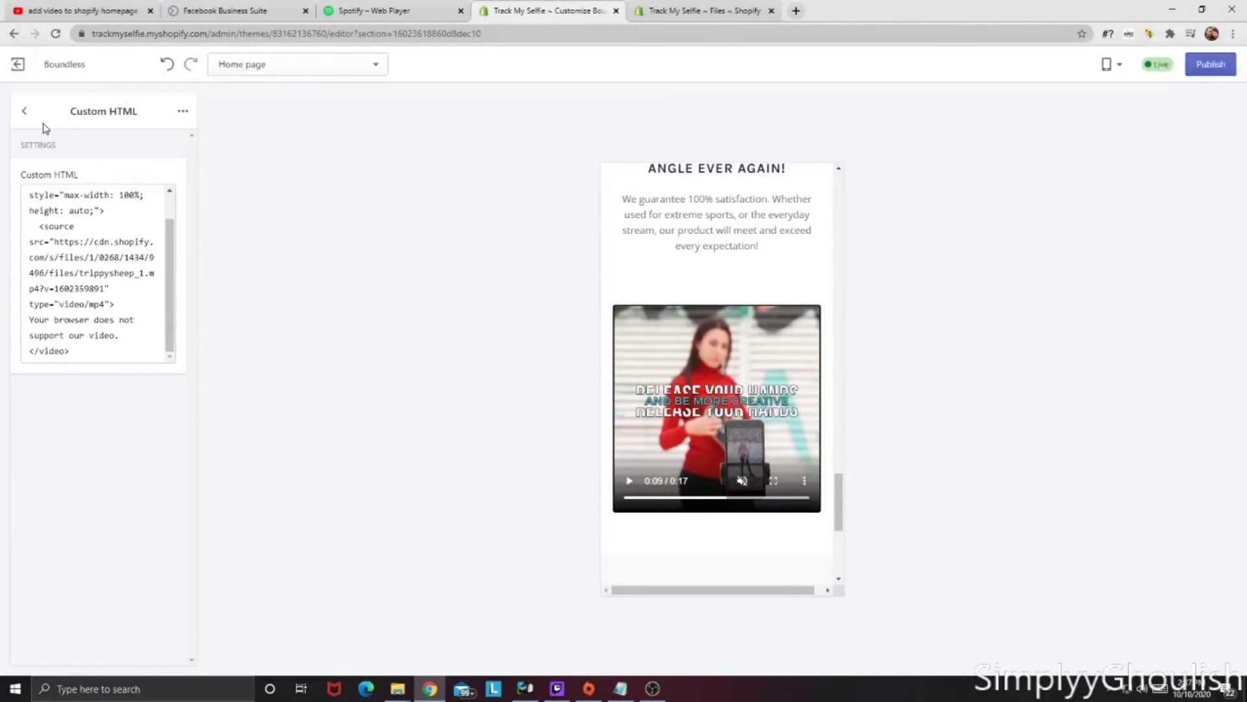
Hide the Custom HTML section via its options menu, then make it visible again.
{"action": "left_click", "coordinate": [183, 111]}
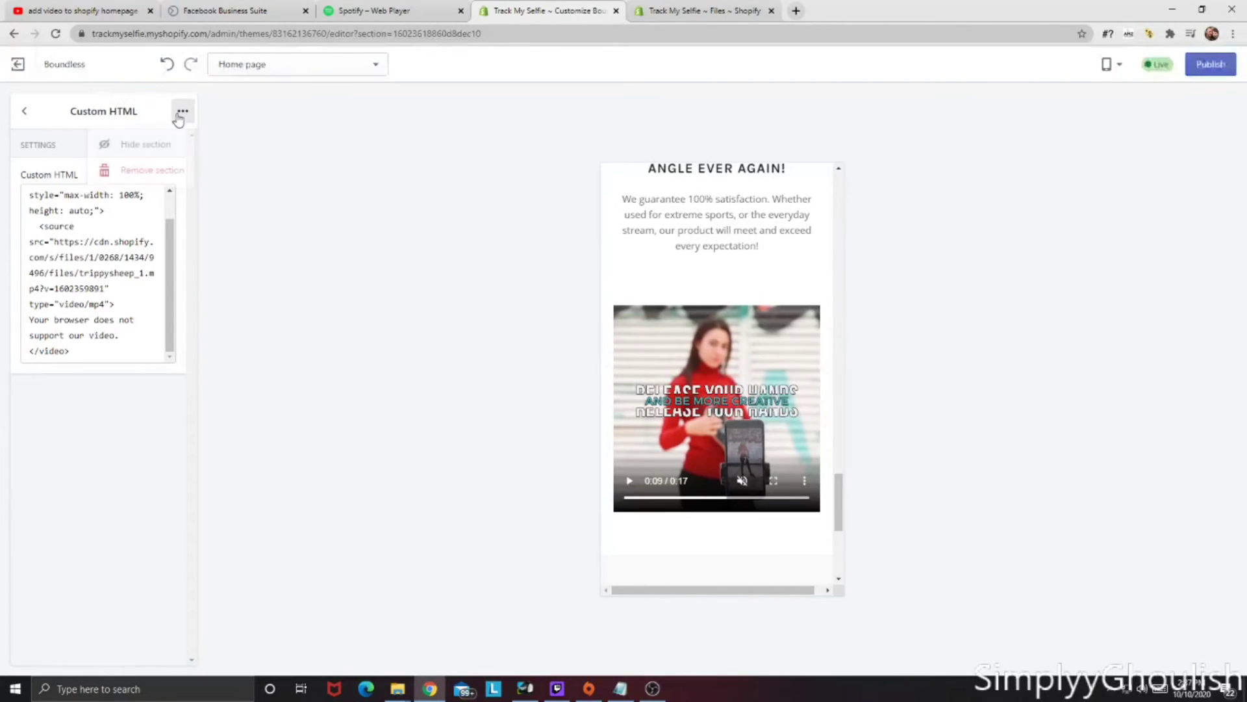
{"action": "left_click", "coordinate": [170, 170]}
{"action": "left_click", "coordinate": [153, 450]}
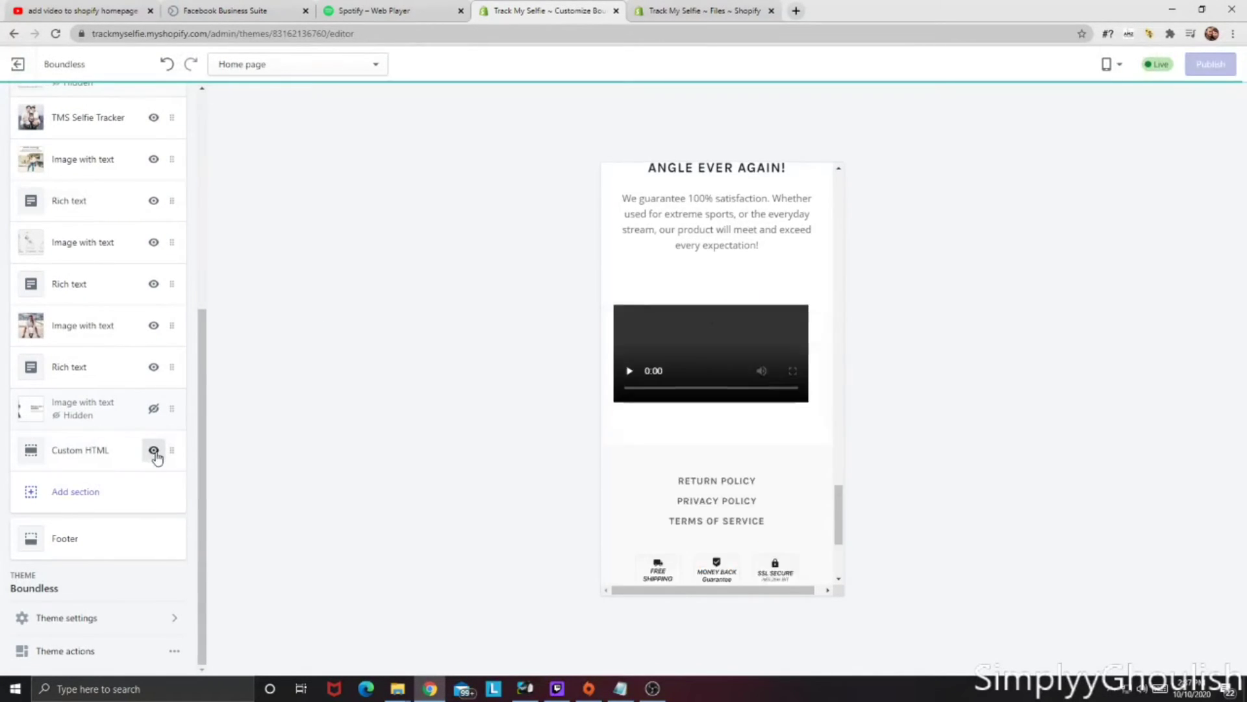
{"action": "scroll", "coordinate": [739, 423], "scroll_direction": "up", "scroll_amount": 1}
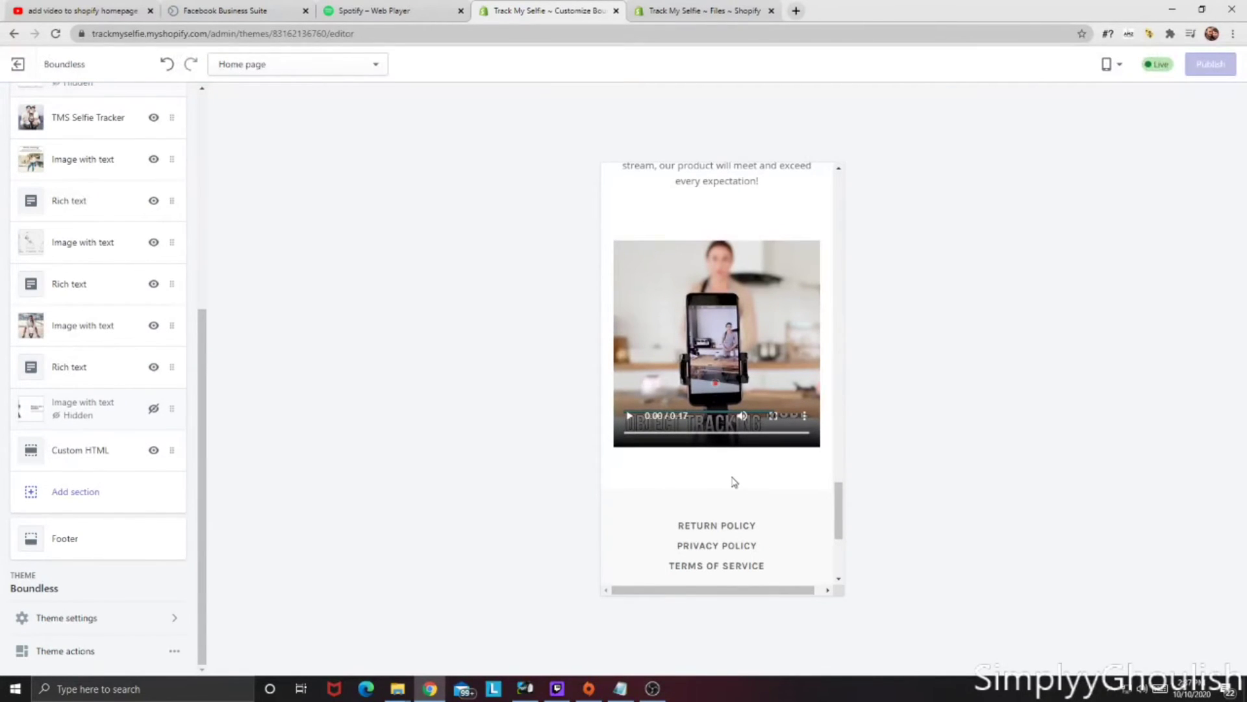
{"action": "scroll", "coordinate": [734, 482], "scroll_direction": "up", "scroll_amount": 4}
{"action": "scroll", "coordinate": [716, 371], "scroll_direction": "down", "scroll_amount": 3}
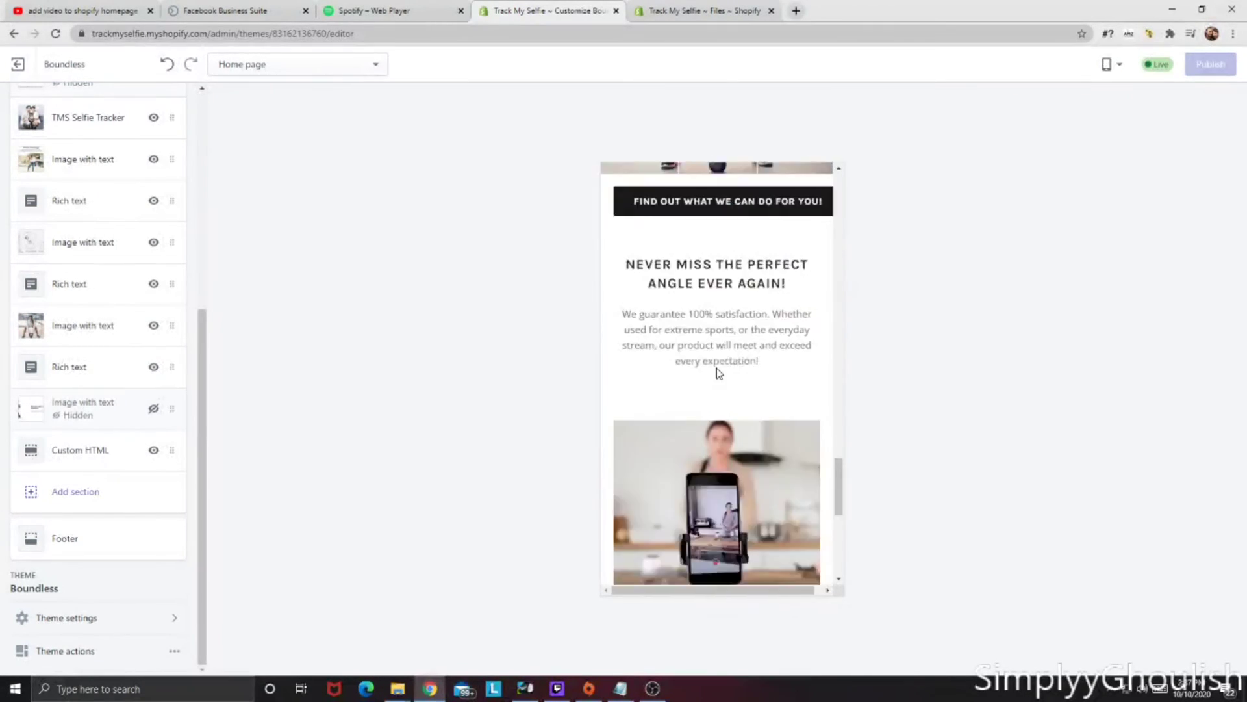
Return to the homepage theme editor from the Files list.
{"action": "left_click", "coordinate": [705, 10]}
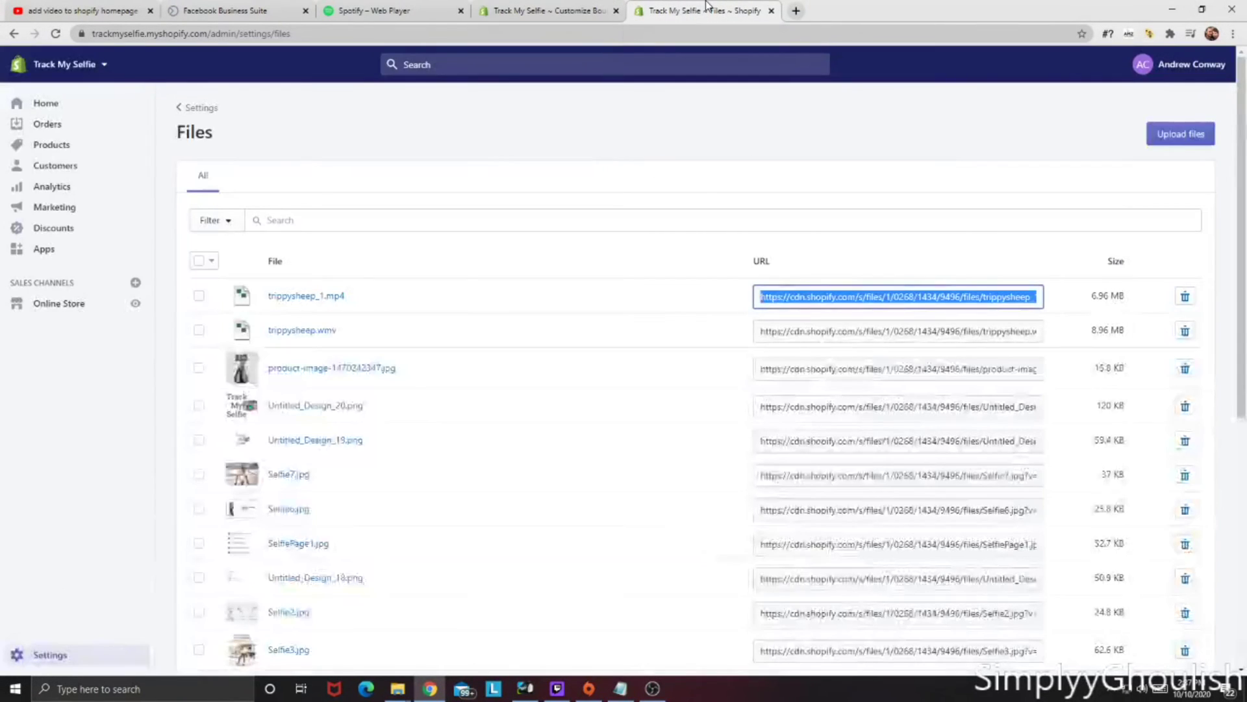
{"action": "left_click", "coordinate": [565, 7]}
{"action": "scroll", "coordinate": [715, 357], "scroll_direction": "up", "scroll_amount": 10}
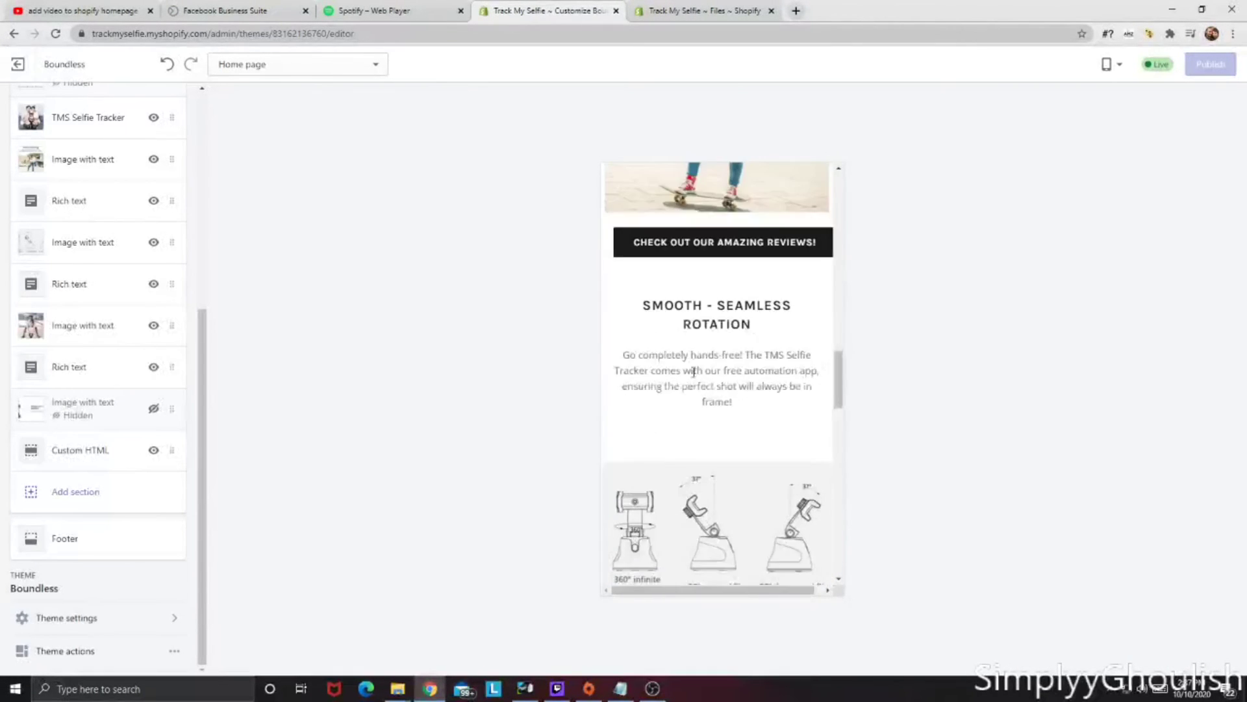
{"action": "scroll", "coordinate": [694, 379], "scroll_direction": "up", "scroll_amount": 4}
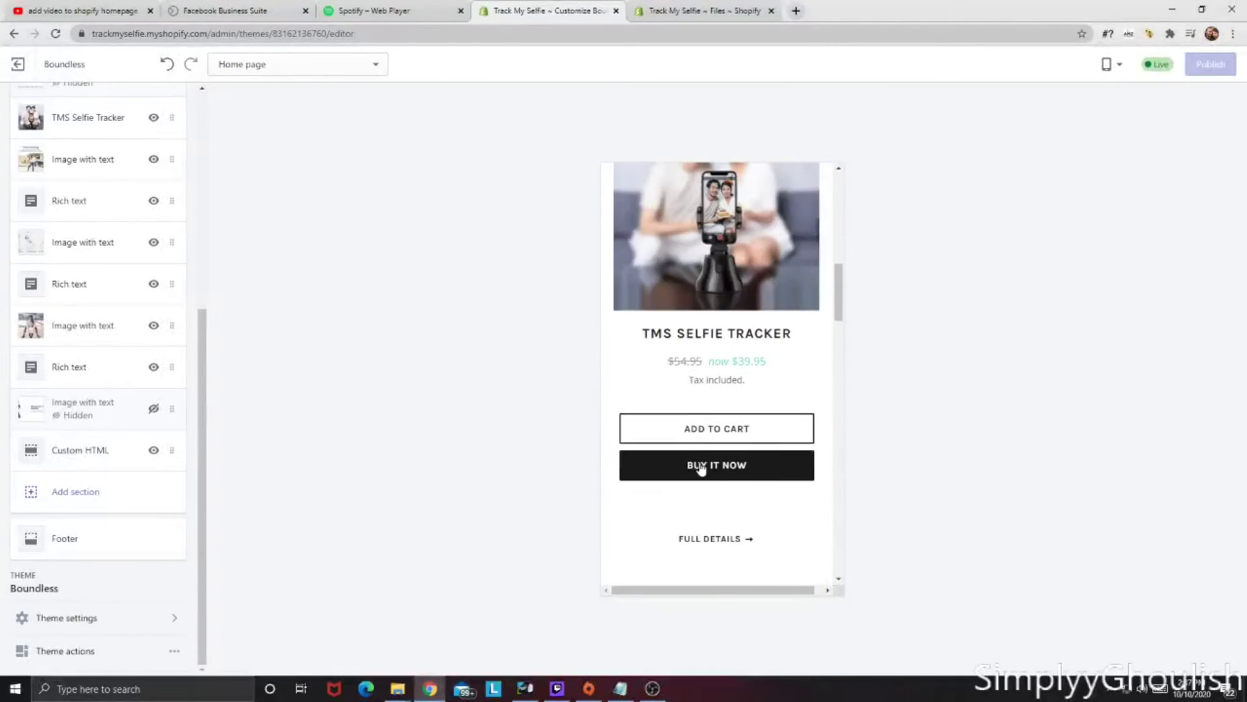
Open the TMS Selfie Tracker product preview and play its description video muted.
{"action": "left_click", "coordinate": [724, 544]}
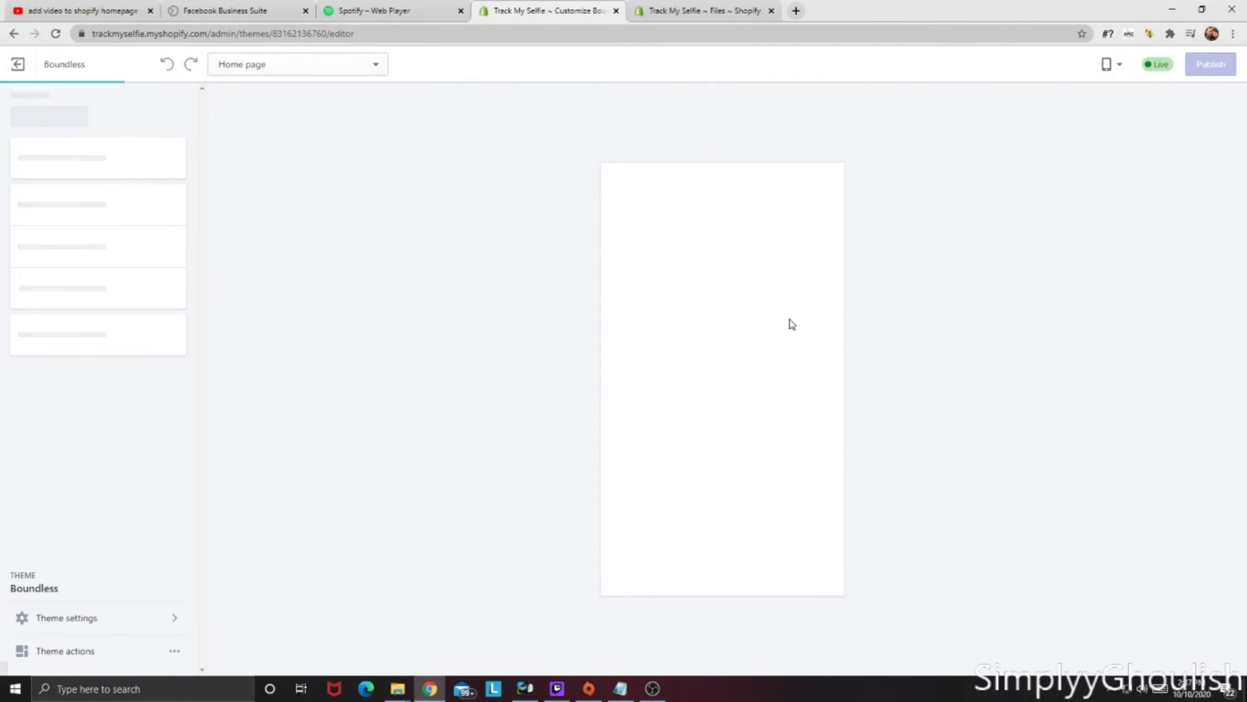
{"action": "scroll", "coordinate": [736, 323], "scroll_direction": "down", "scroll_amount": 9}
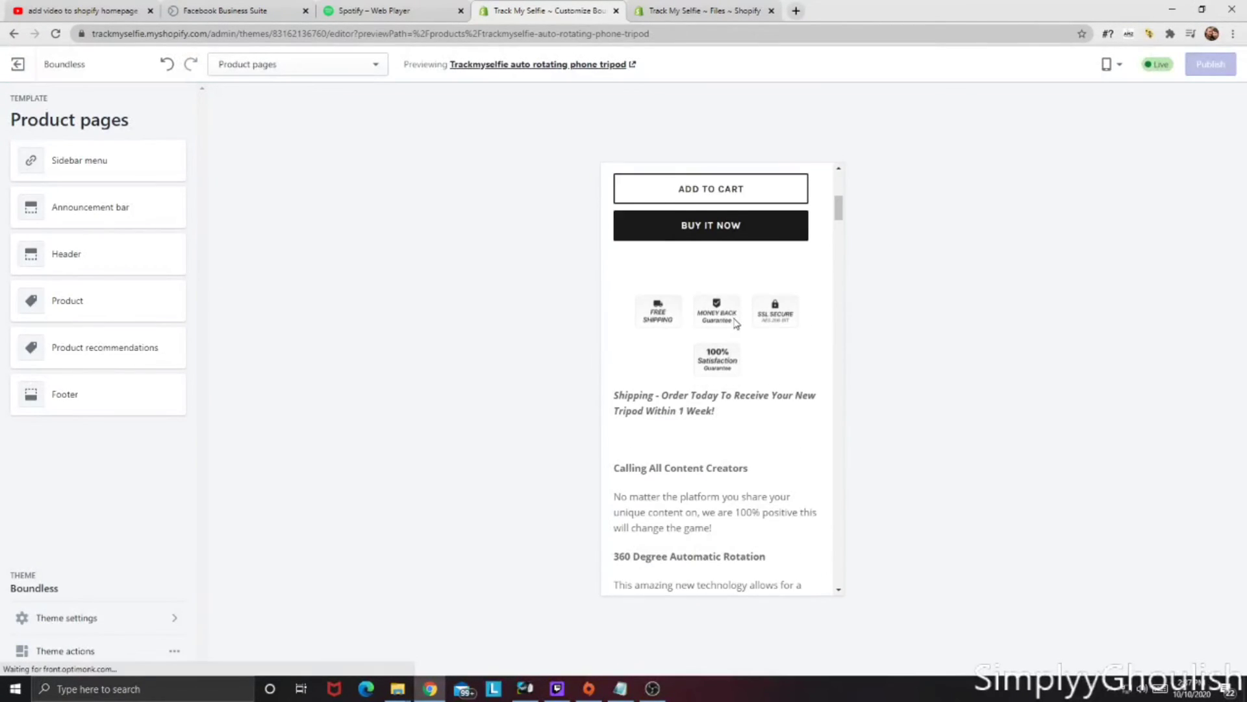
{"action": "scroll", "coordinate": [736, 323], "scroll_direction": "down", "scroll_amount": 10}
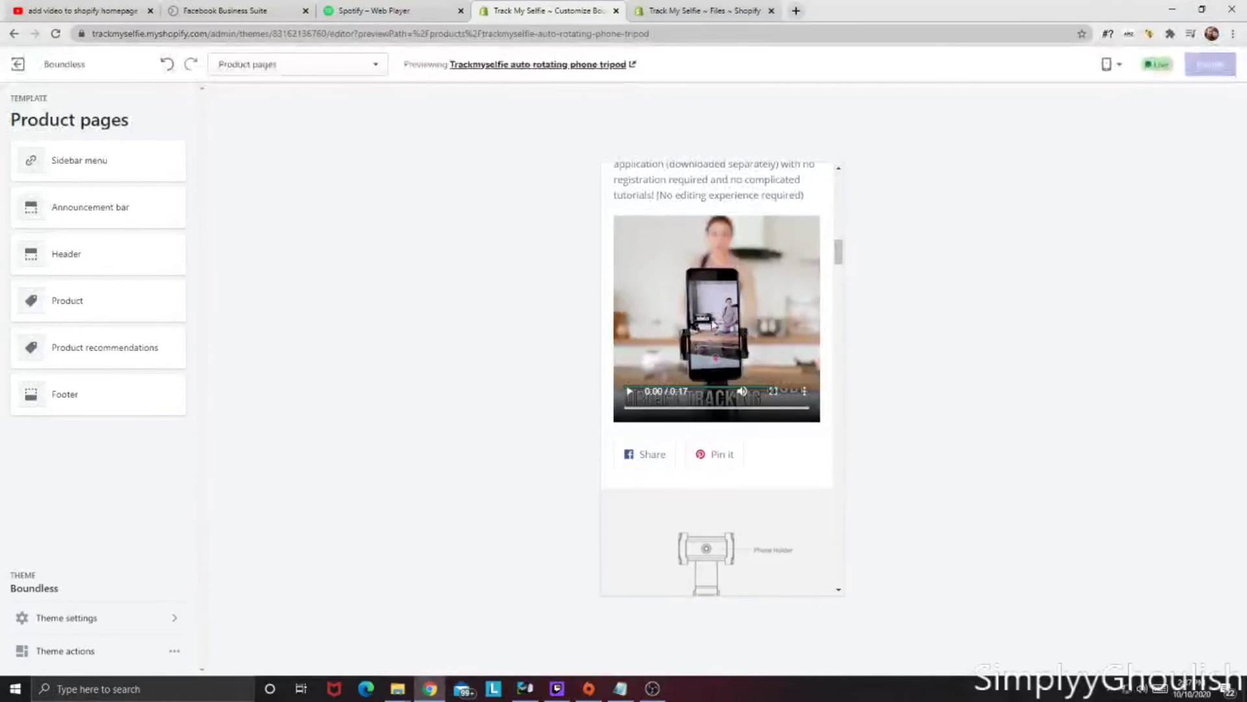
{"action": "left_click", "coordinate": [629, 392]}
{"action": "left_click", "coordinate": [742, 391]}
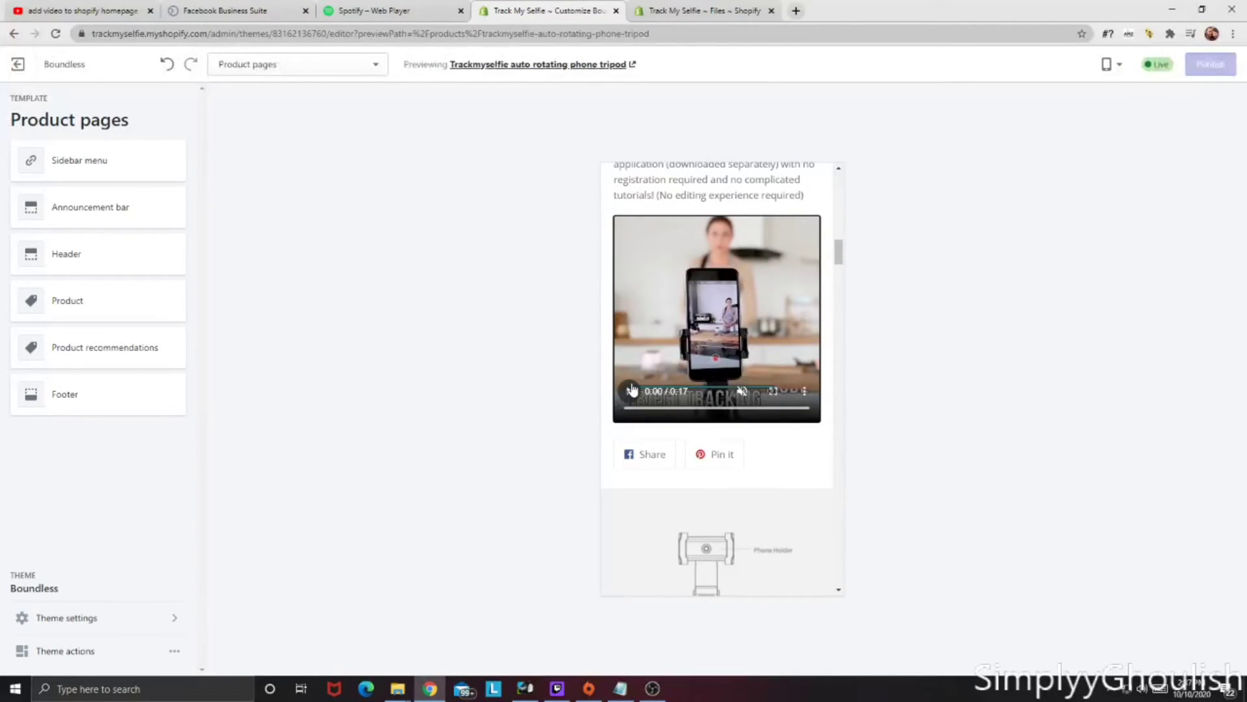
{"action": "scroll", "coordinate": [759, 403], "scroll_direction": "up", "scroll_amount": 2}
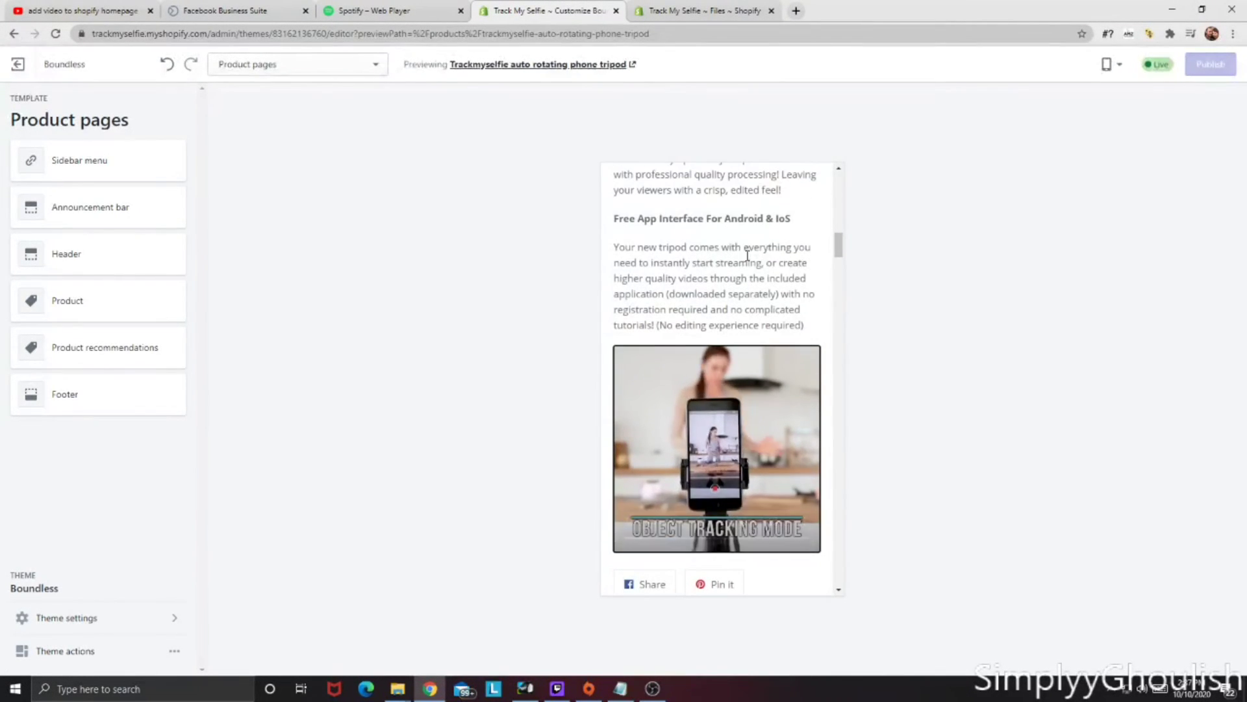
{"action": "scroll", "coordinate": [805, 279], "scroll_direction": "up", "scroll_amount": 8}
{"action": "scroll", "coordinate": [793, 286], "scroll_direction": "down", "scroll_amount": 8}
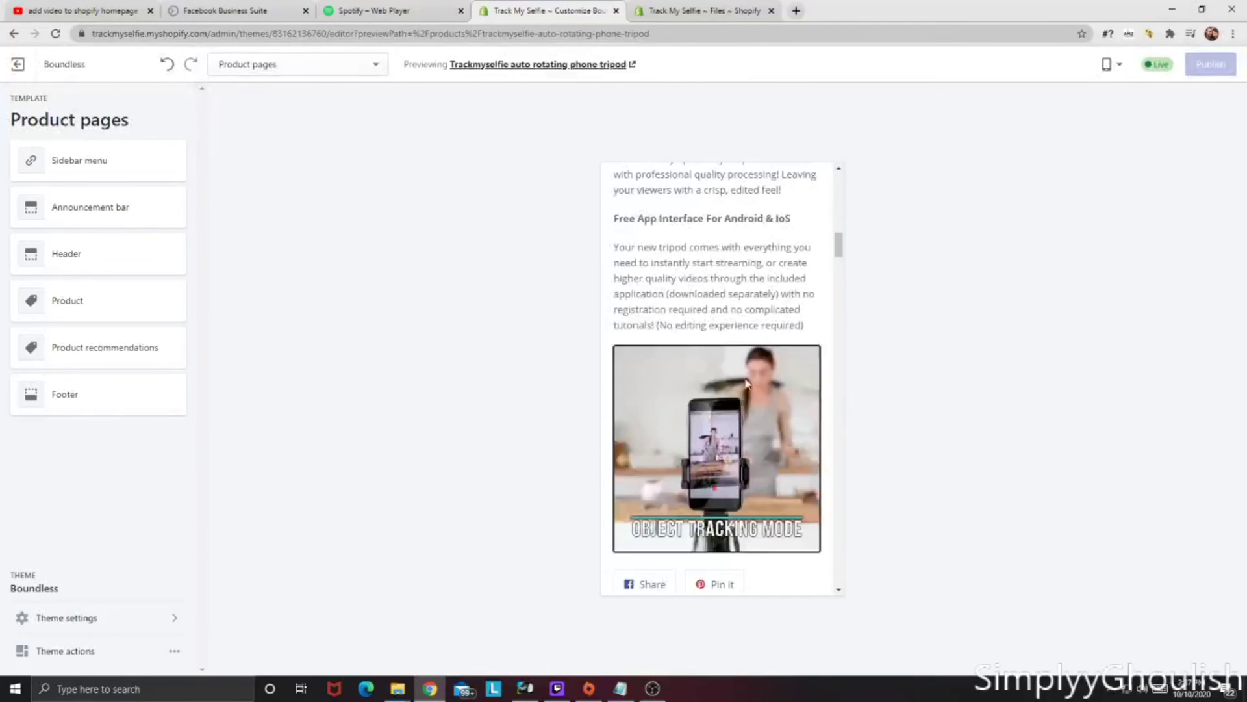
Open TMS Selfie Tracker from Products and switch its description to HTML source view.
{"action": "mouse_move", "coordinate": [642, 534]}
{"action": "left_click", "coordinate": [705, 10]}
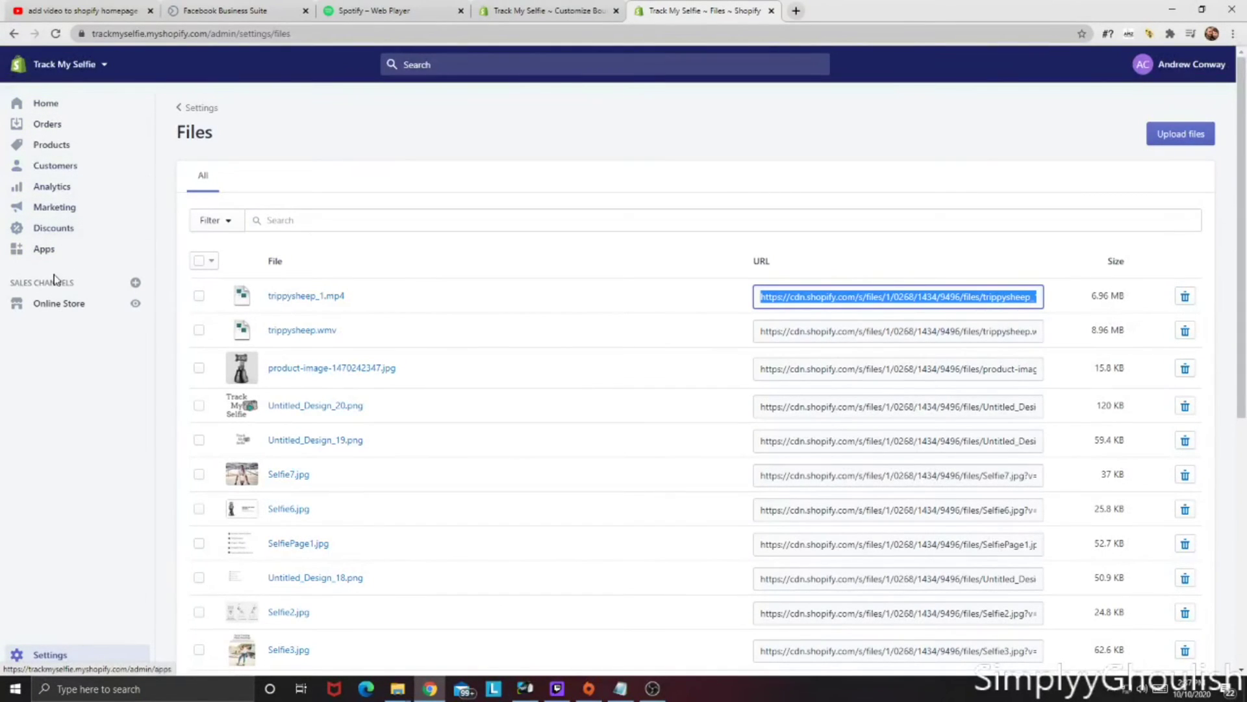
{"action": "left_click", "coordinate": [52, 146]}
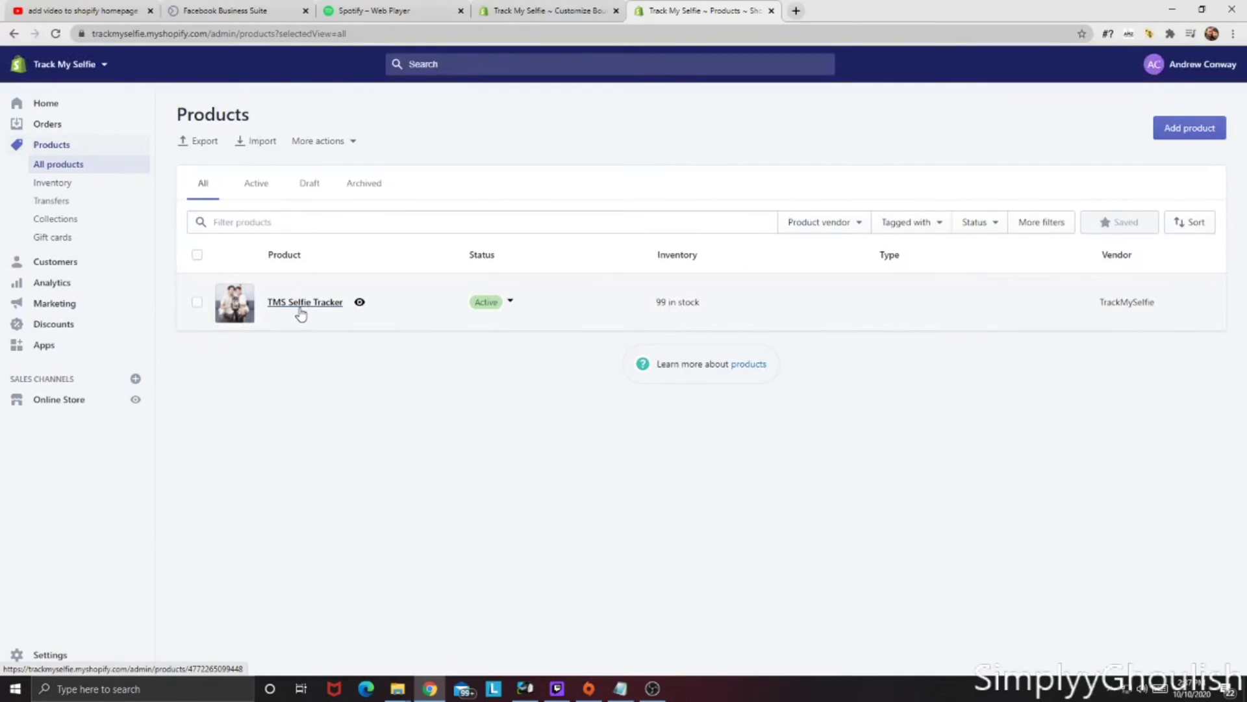
{"action": "left_click", "coordinate": [296, 305]}
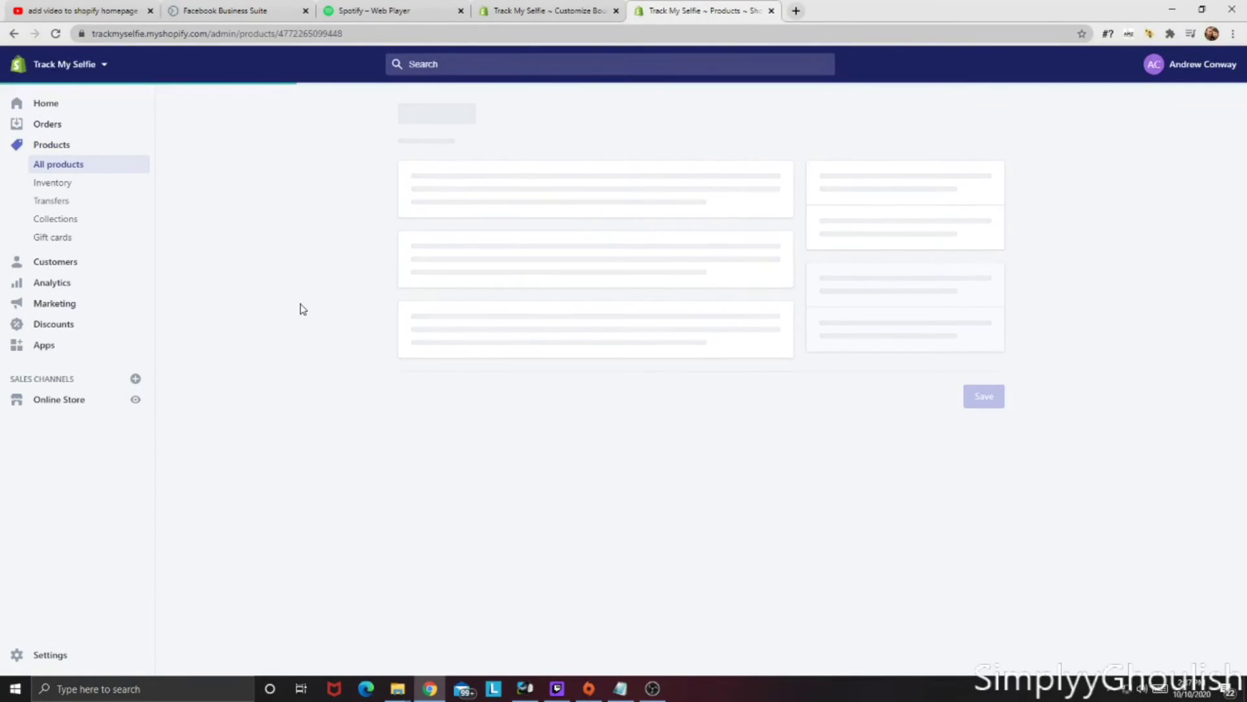
{"action": "left_click", "coordinate": [621, 688]}
{"action": "left_click", "coordinate": [620, 688]}
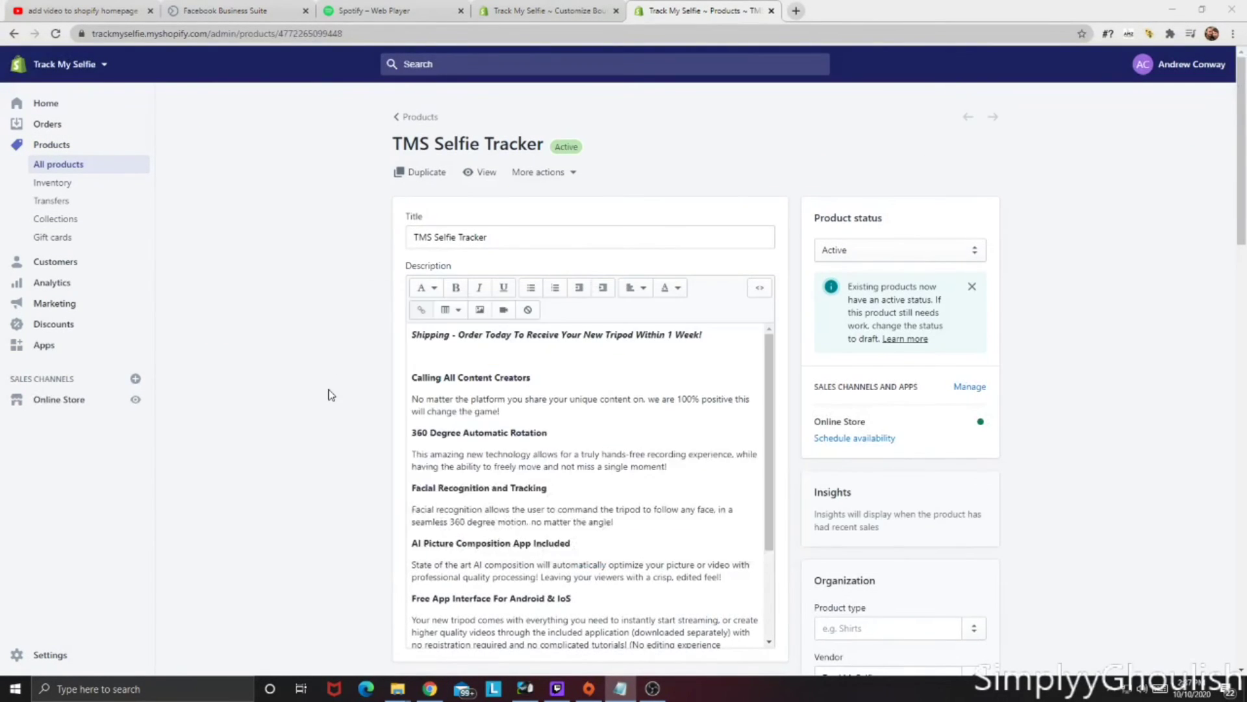
{"action": "scroll", "coordinate": [466, 570], "scroll_direction": "down", "scroll_amount": 2}
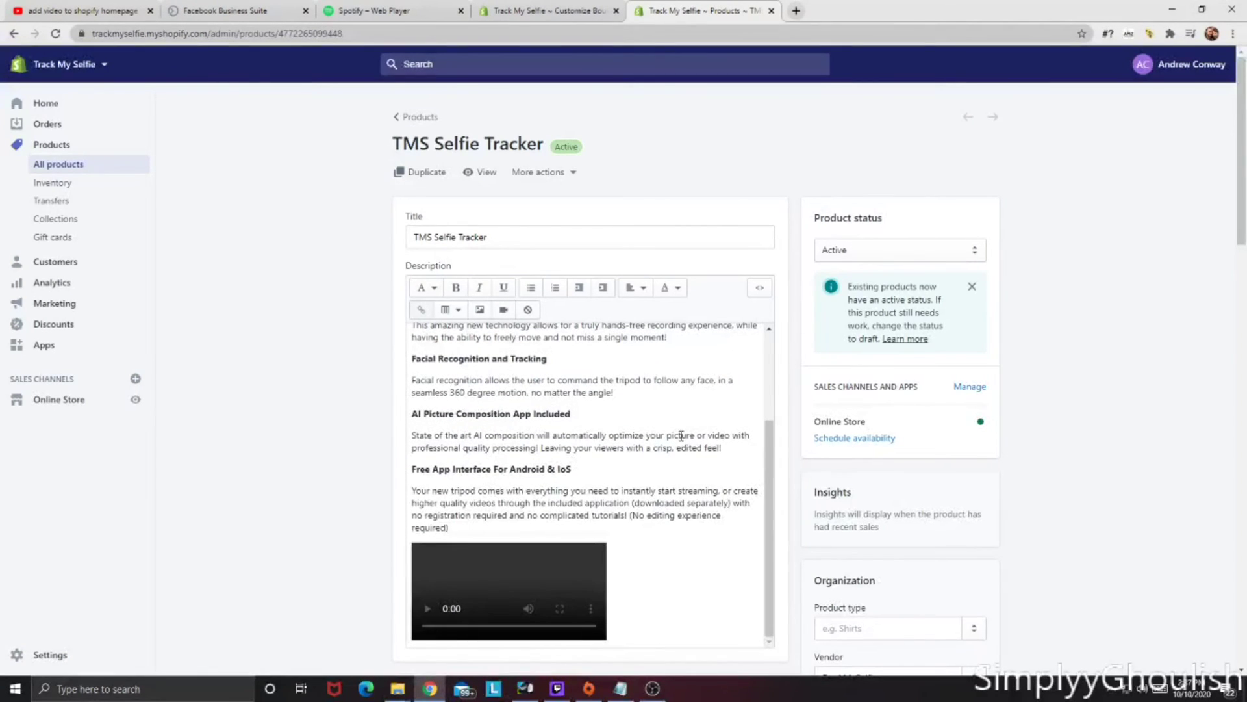
{"action": "scroll", "coordinate": [680, 435], "scroll_direction": "up", "scroll_amount": 2}
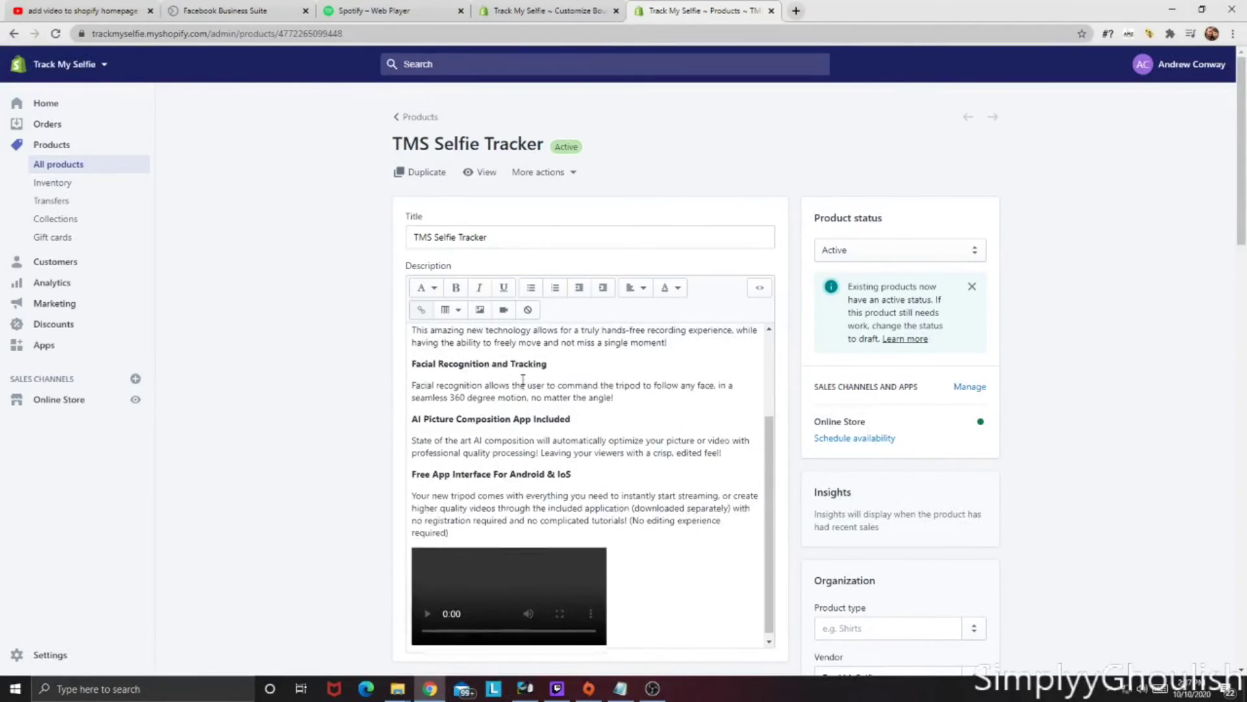
{"action": "left_click", "coordinate": [760, 289]}
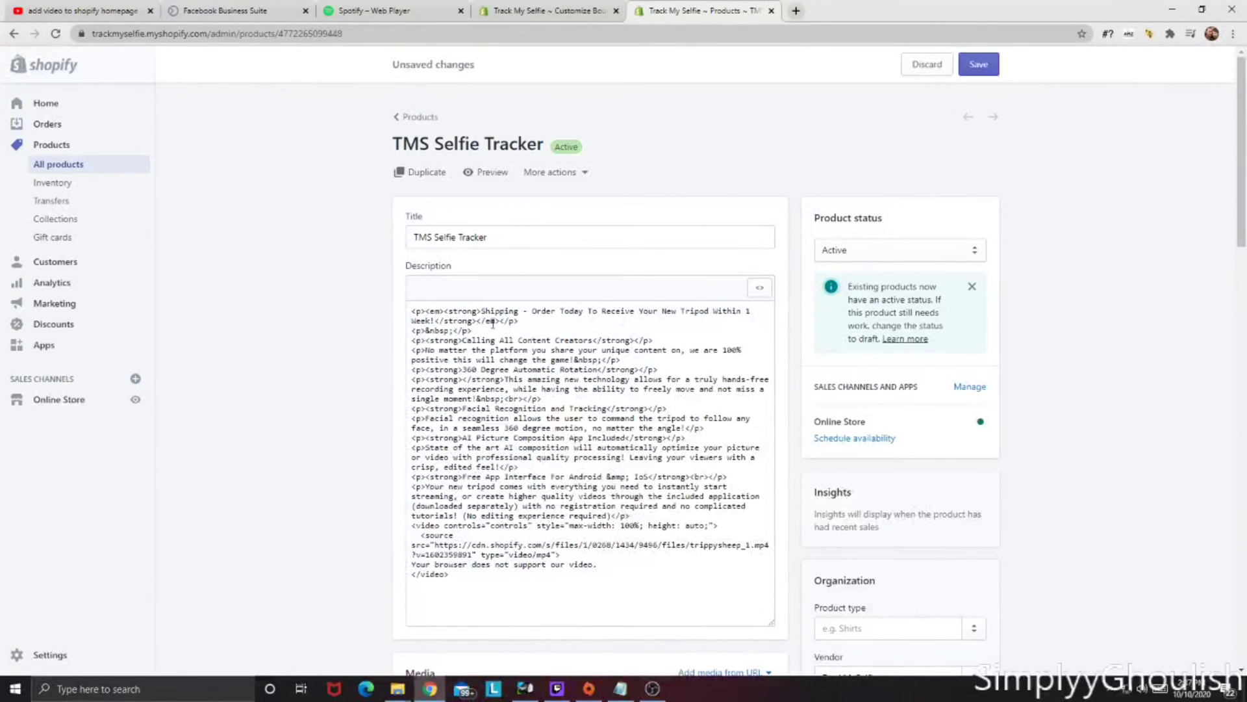
Add blank lines in the description source and select all the video code in Notepad.
{"action": "key", "text": "ctrl+a"}
{"action": "left_click", "coordinate": [555, 340]}
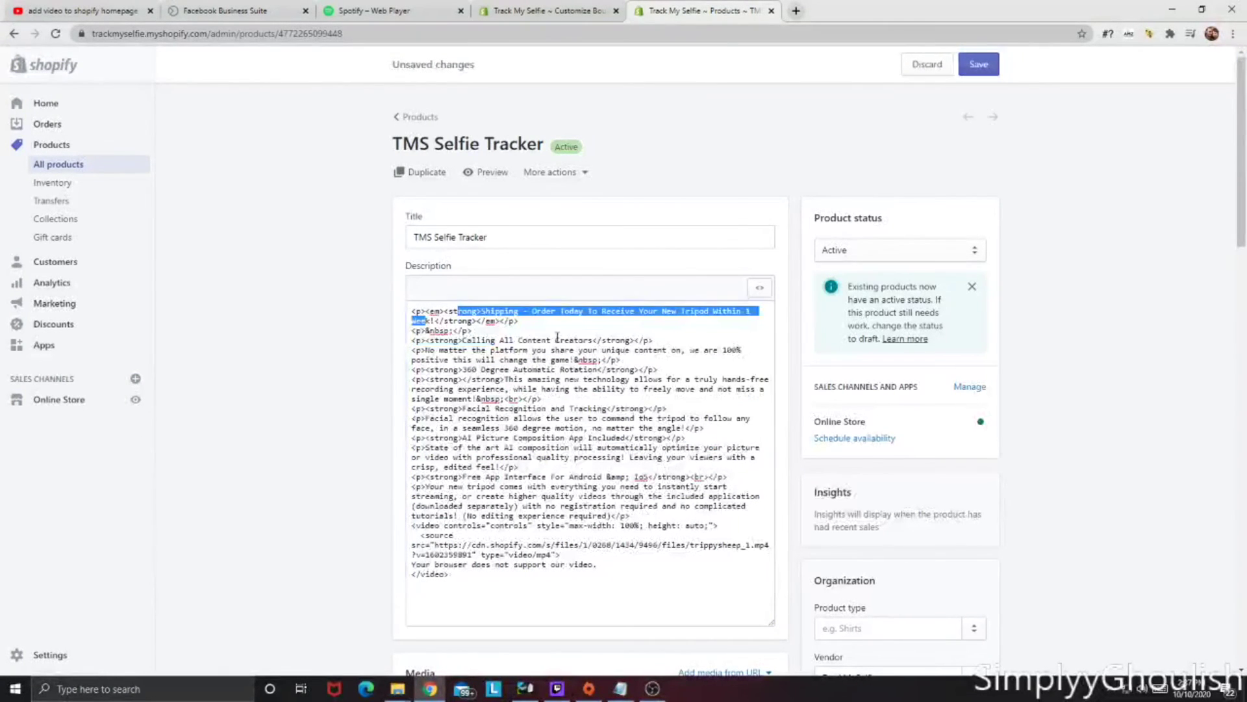
{"action": "left_click", "coordinate": [642, 514]}
{"action": "key", "text": "Return"}
{"action": "key", "text": "Return"}
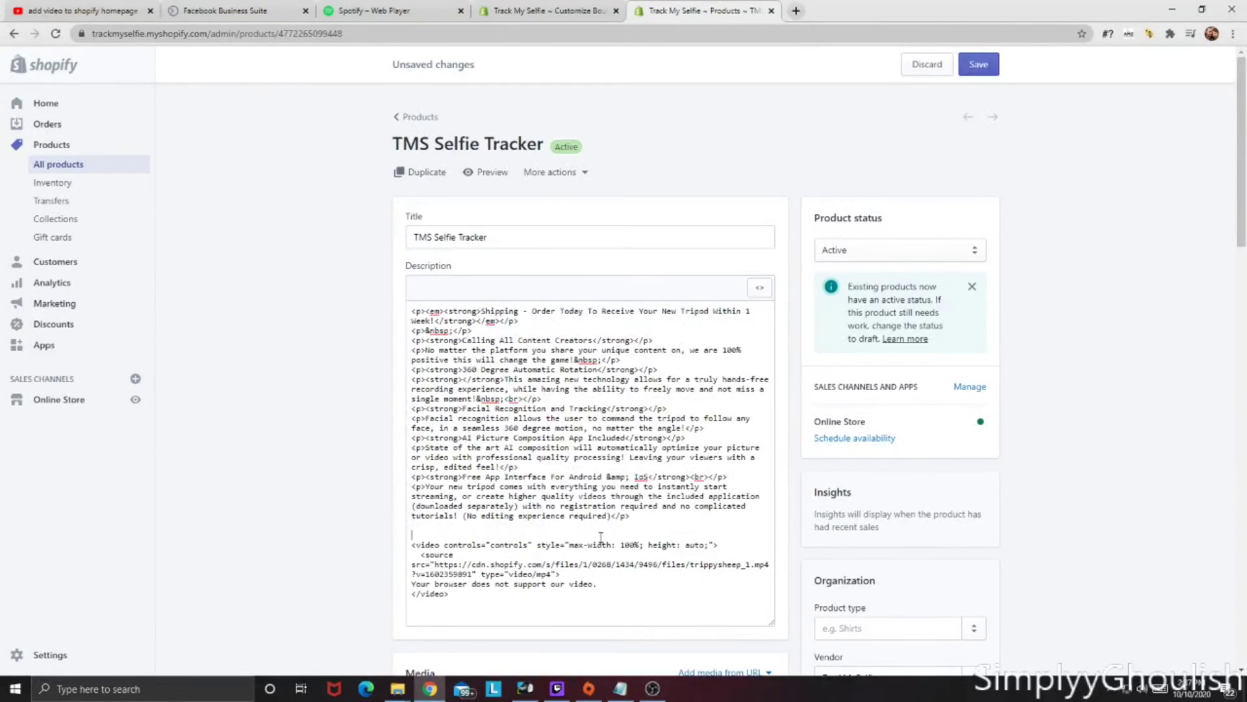
{"action": "left_click", "coordinate": [623, 690]}
{"action": "left_click", "coordinate": [570, 408]}
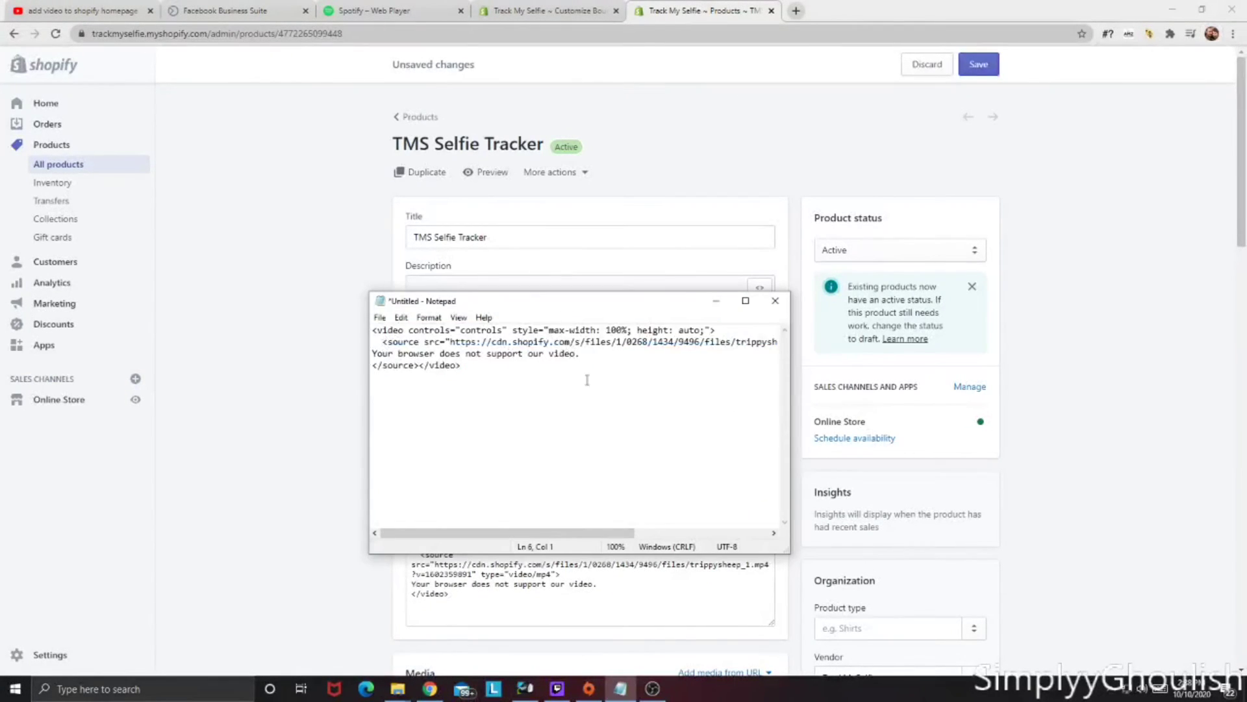
{"action": "left_click_drag", "start_coordinate": [567, 309], "coordinate": [978, 542]}
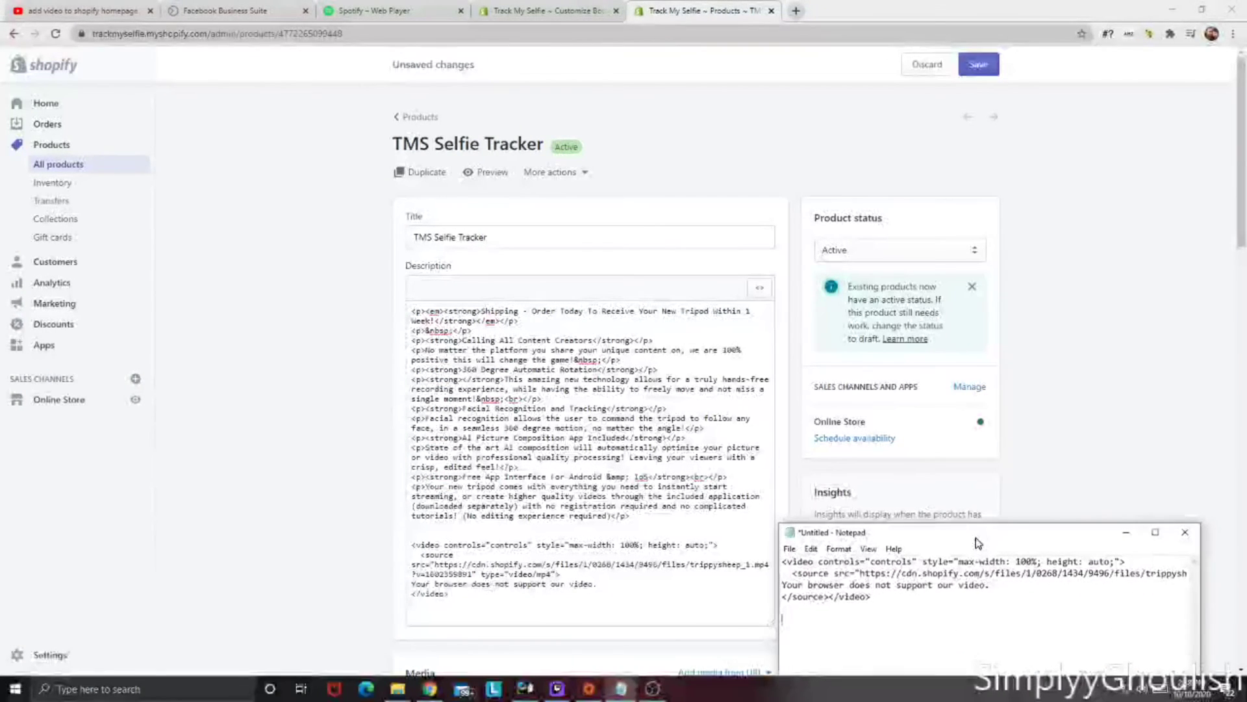
{"action": "key", "text": "ctrl+a"}
{"action": "key", "text": "ctrl+c"}
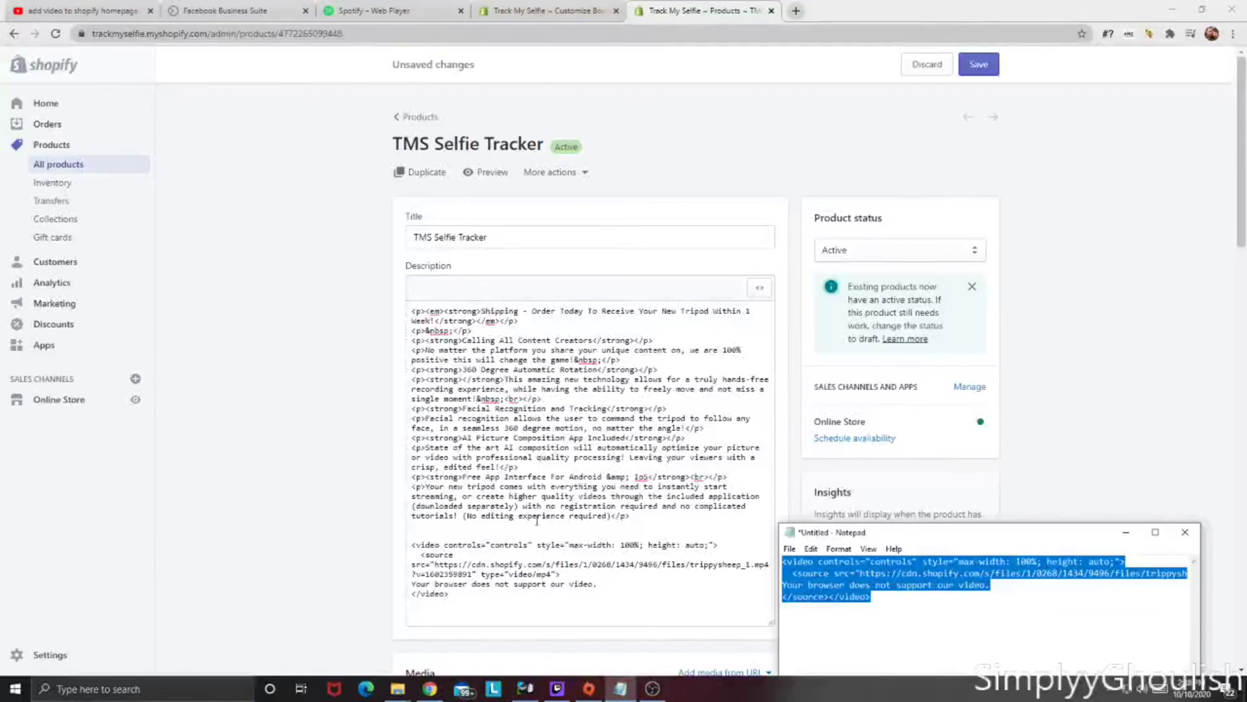
Paste the video code below the Shipping paragraph and save the product.
{"action": "left_click", "coordinate": [447, 540]}
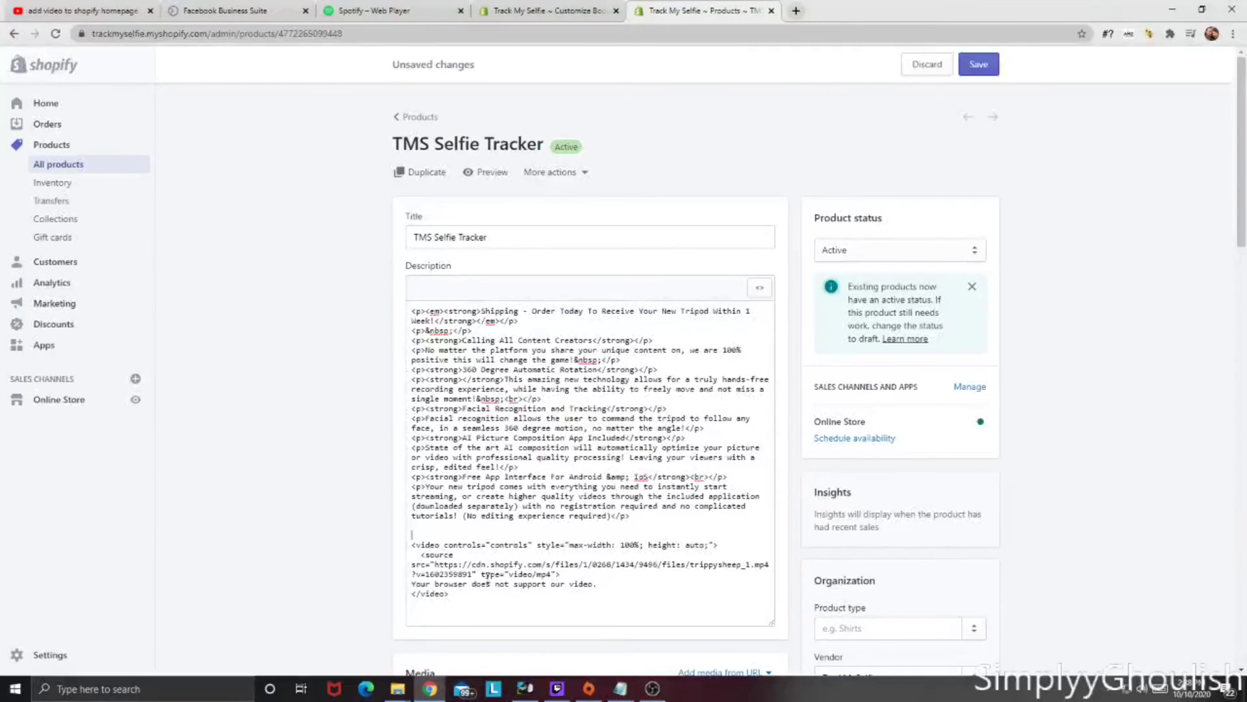
{"action": "left_click_drag", "start_coordinate": [453, 593], "coordinate": [388, 532]}
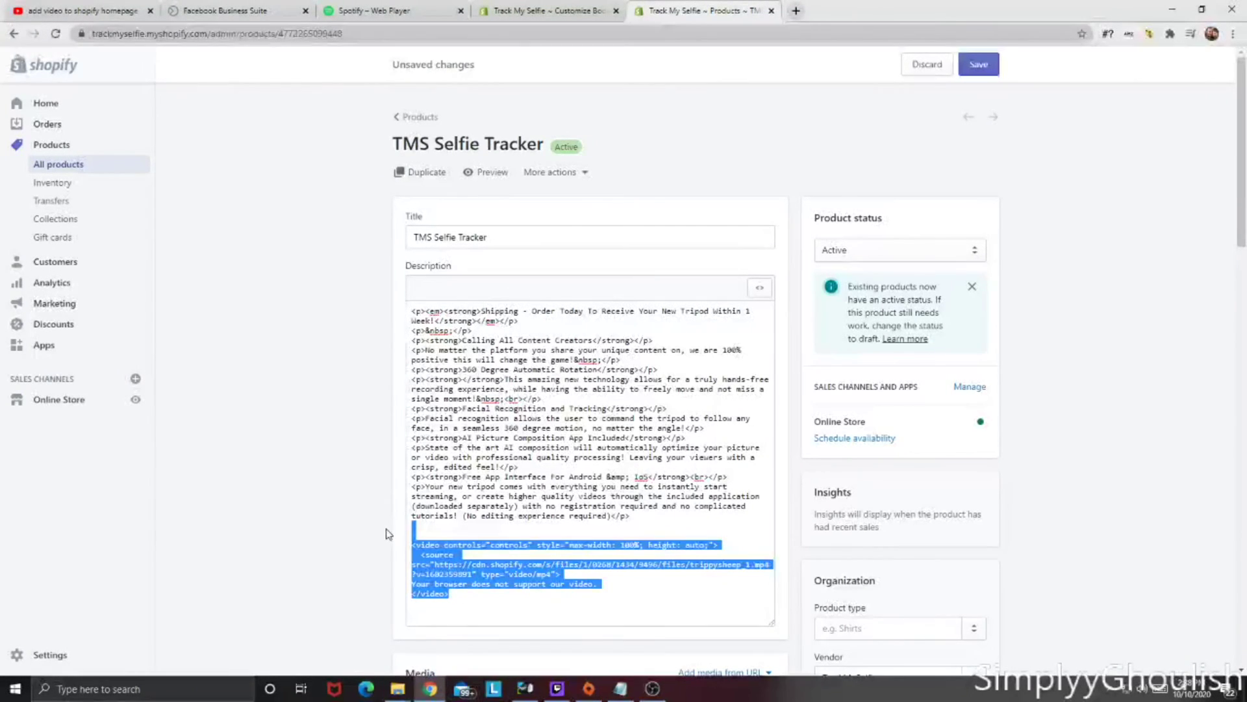
{"action": "left_click", "coordinate": [529, 322]}
{"action": "key", "text": "Return"}
{"action": "key", "text": "Return"}
{"action": "key", "text": "Return"}
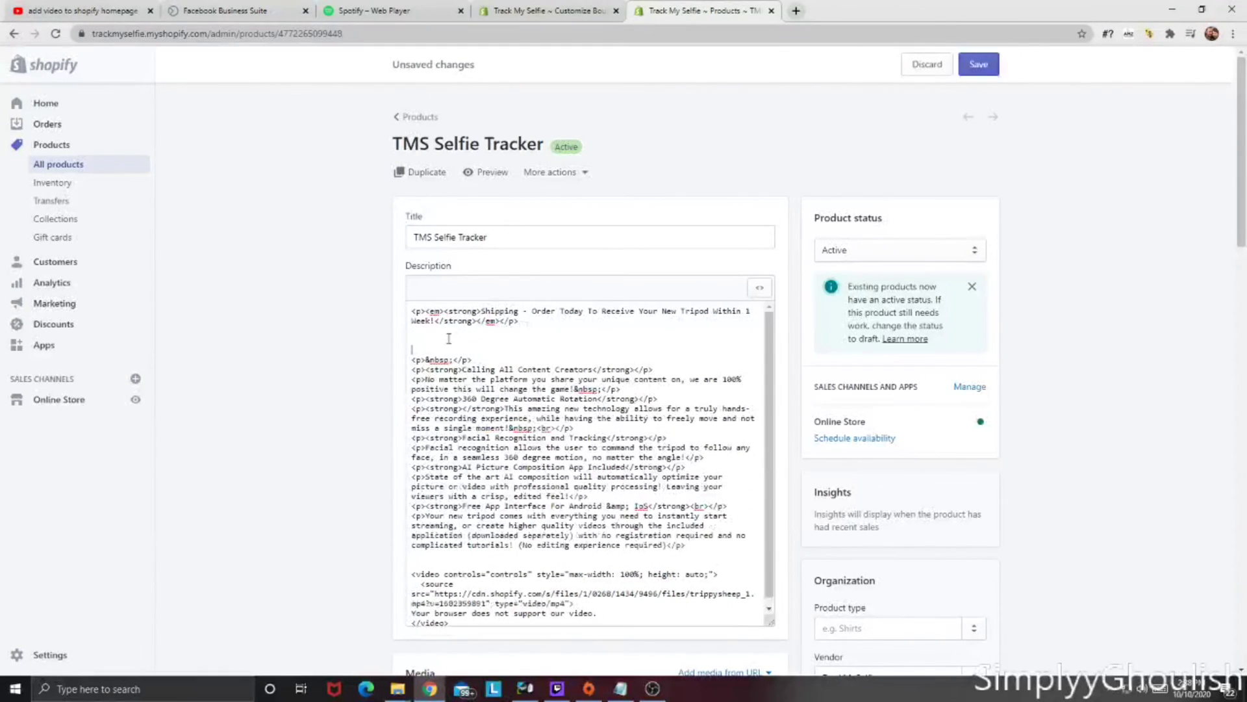
{"action": "key", "text": "ctrl+v"}
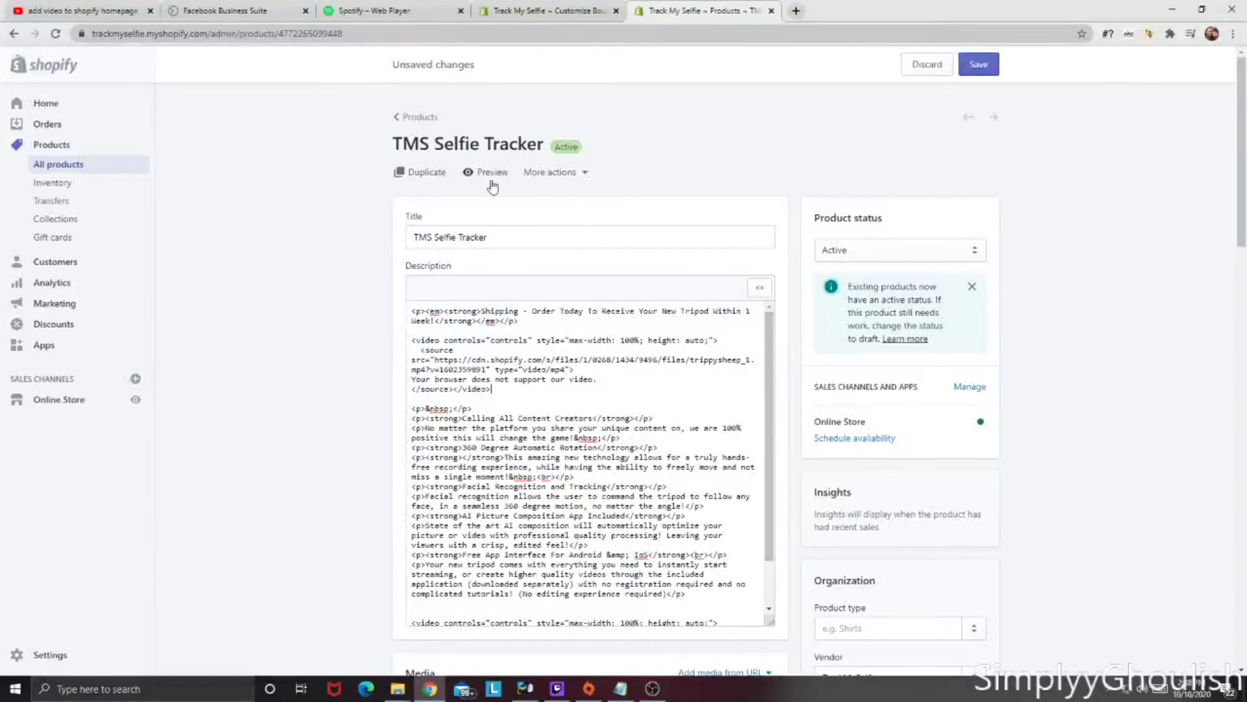
{"action": "left_click", "coordinate": [979, 63]}
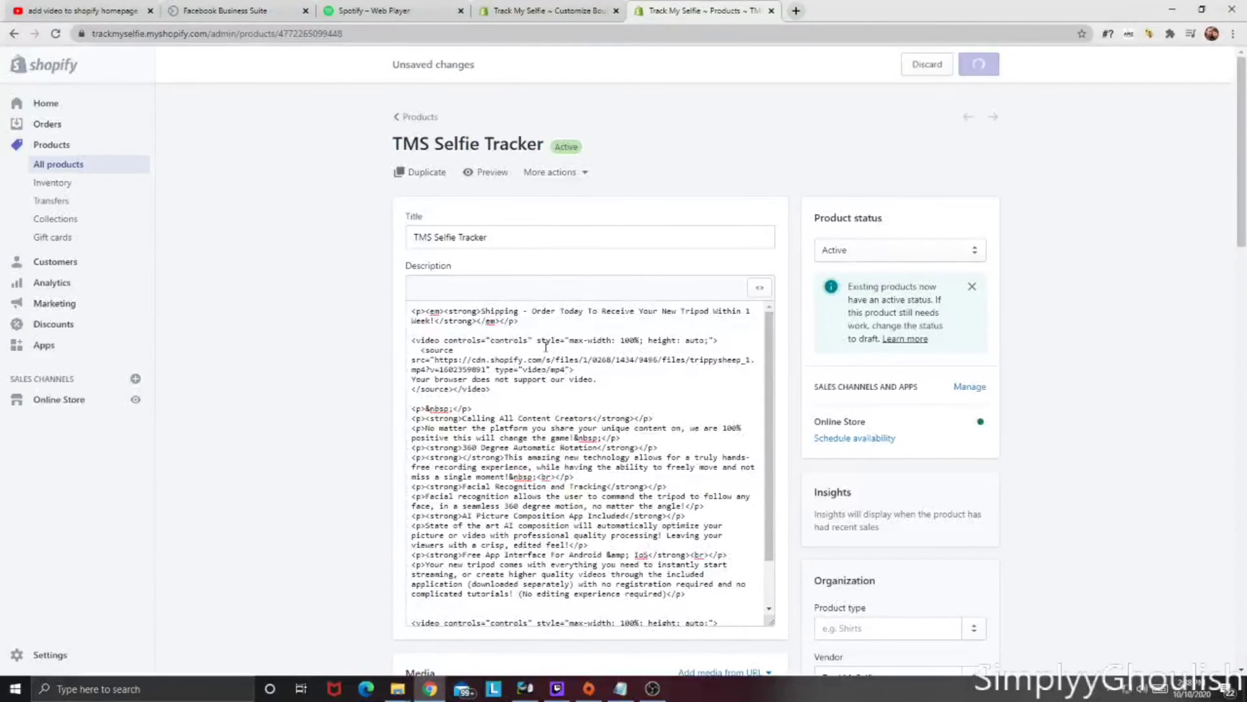
{"action": "left_click", "coordinate": [546, 11]}
Reload the theme editor so the product page preview shows the updated description.
{"action": "scroll", "coordinate": [668, 364], "scroll_direction": "up", "scroll_amount": 10}
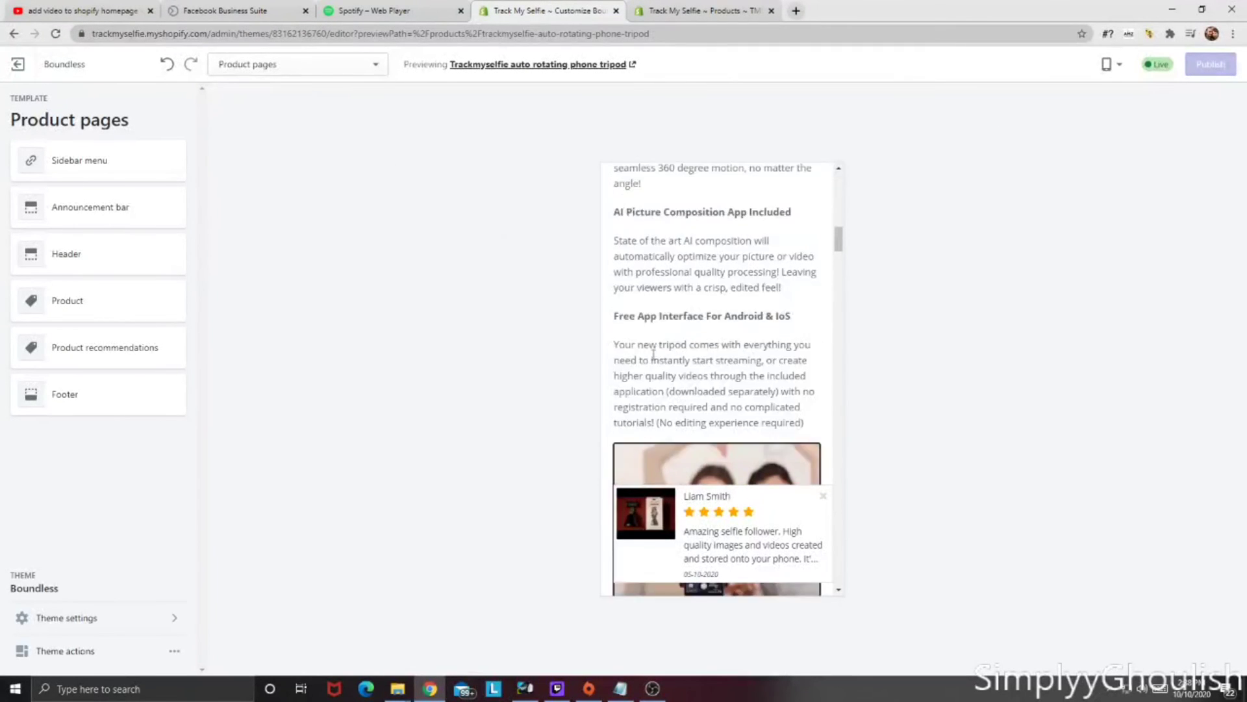
{"action": "scroll", "coordinate": [732, 403], "scroll_direction": "down", "scroll_amount": 1}
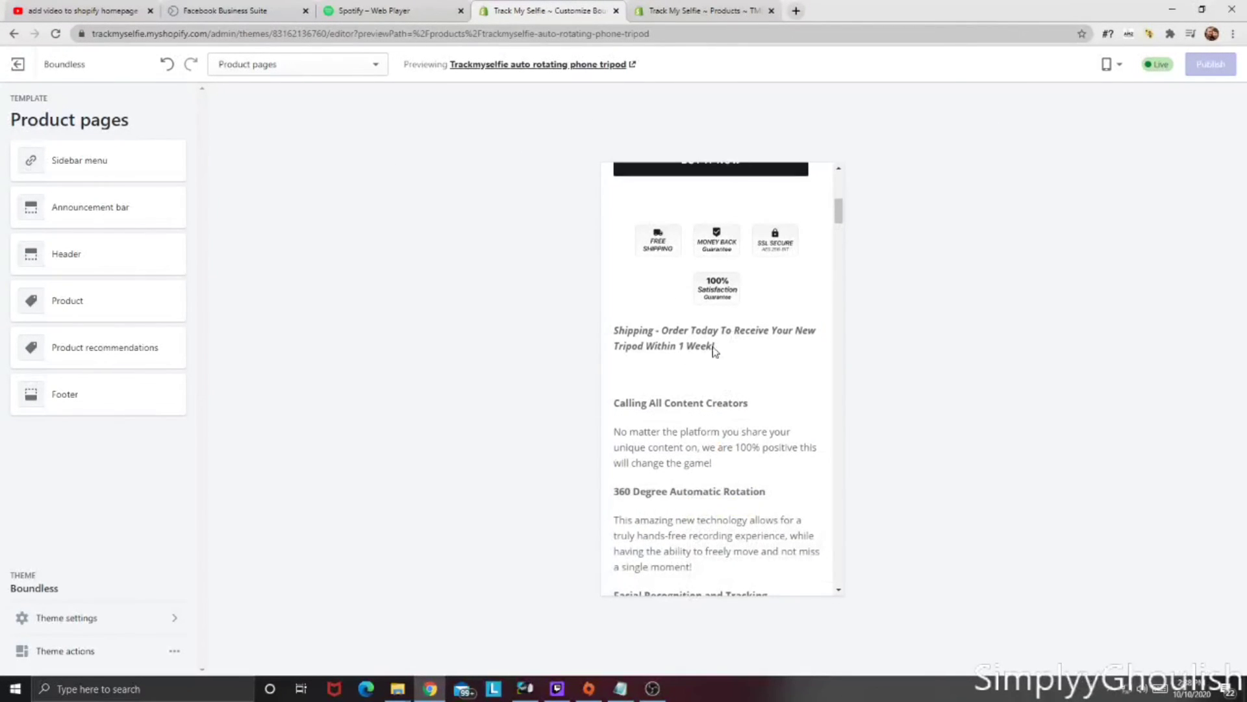
{"action": "triple_click", "coordinate": [715, 349]}
{"action": "left_click", "coordinate": [639, 342]}
{"action": "left_click", "coordinate": [56, 37]}
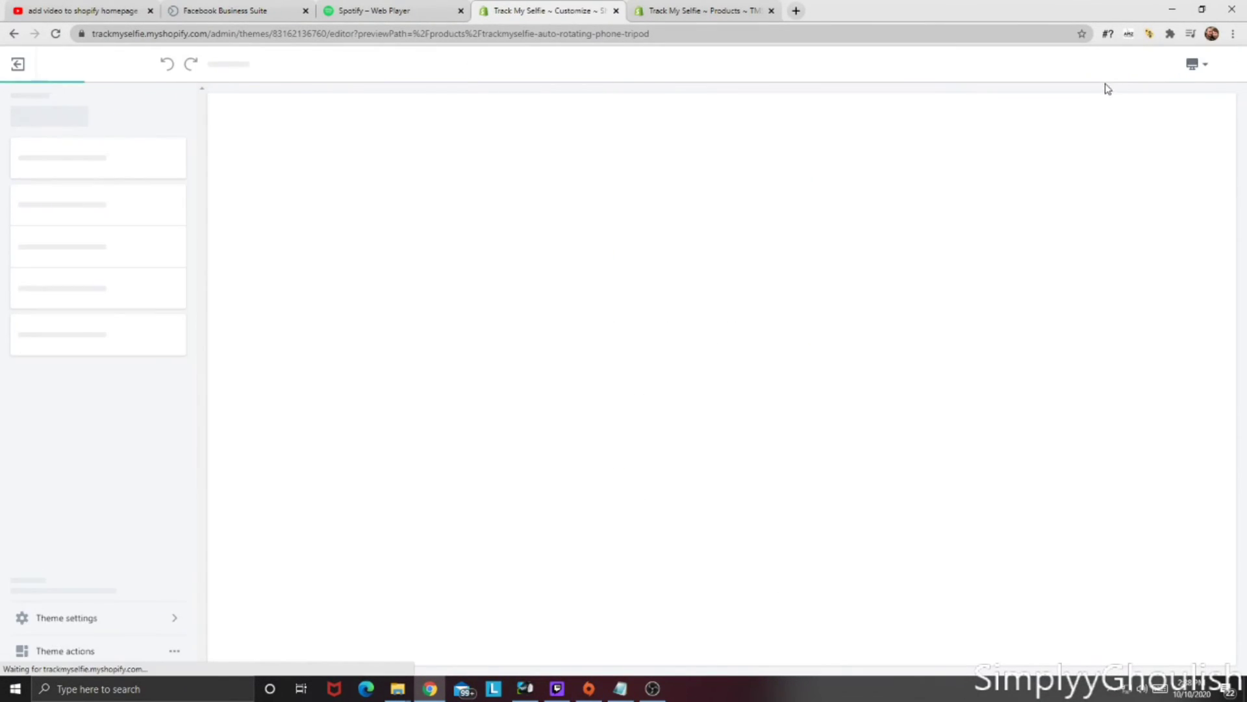
Switch the preview to Mobile and scroll to the video playing under Shipping.
{"action": "left_click", "coordinate": [1189, 65]}
{"action": "left_click", "coordinate": [1204, 91]}
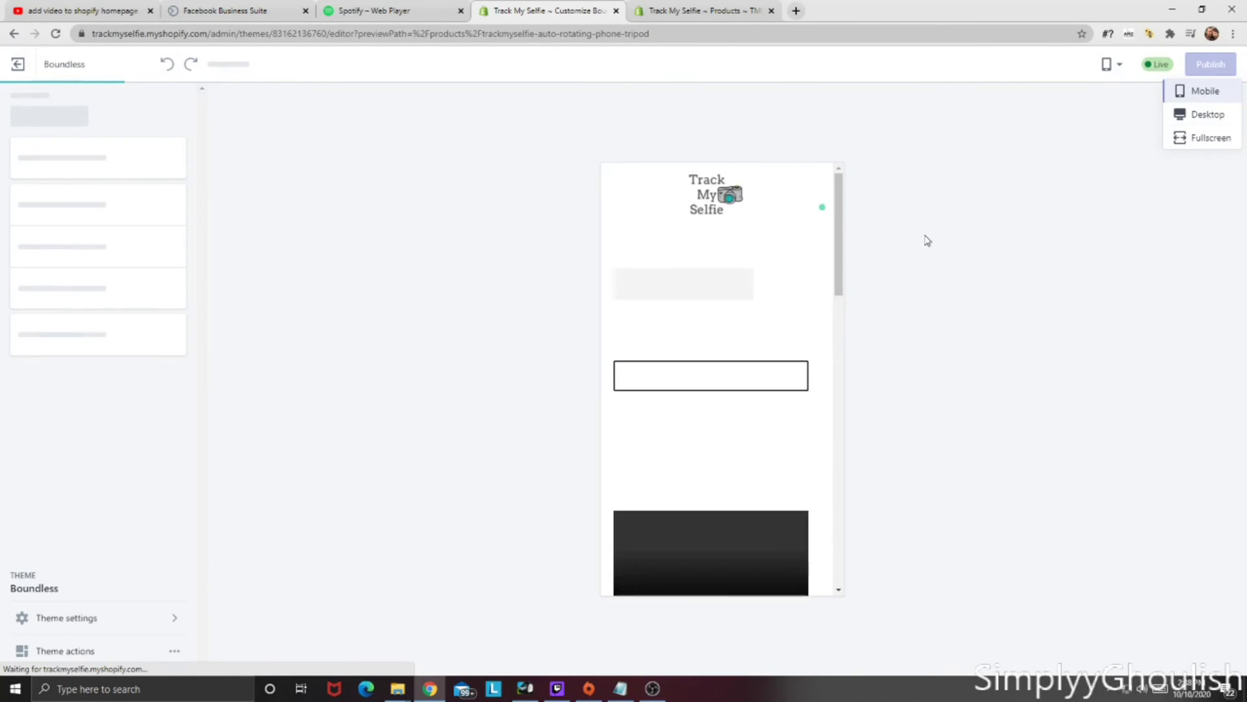
{"action": "scroll", "coordinate": [747, 315], "scroll_direction": "down", "scroll_amount": 10}
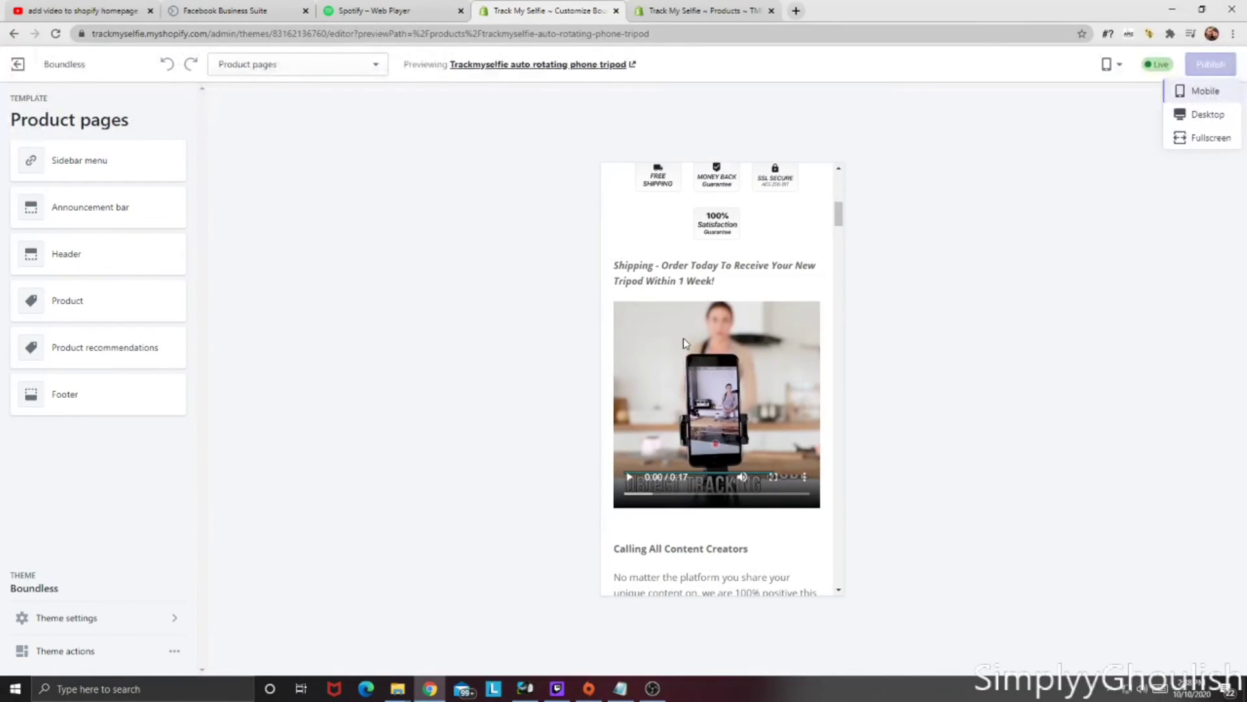
{"action": "scroll", "coordinate": [684, 339], "scroll_direction": "down", "scroll_amount": 10}
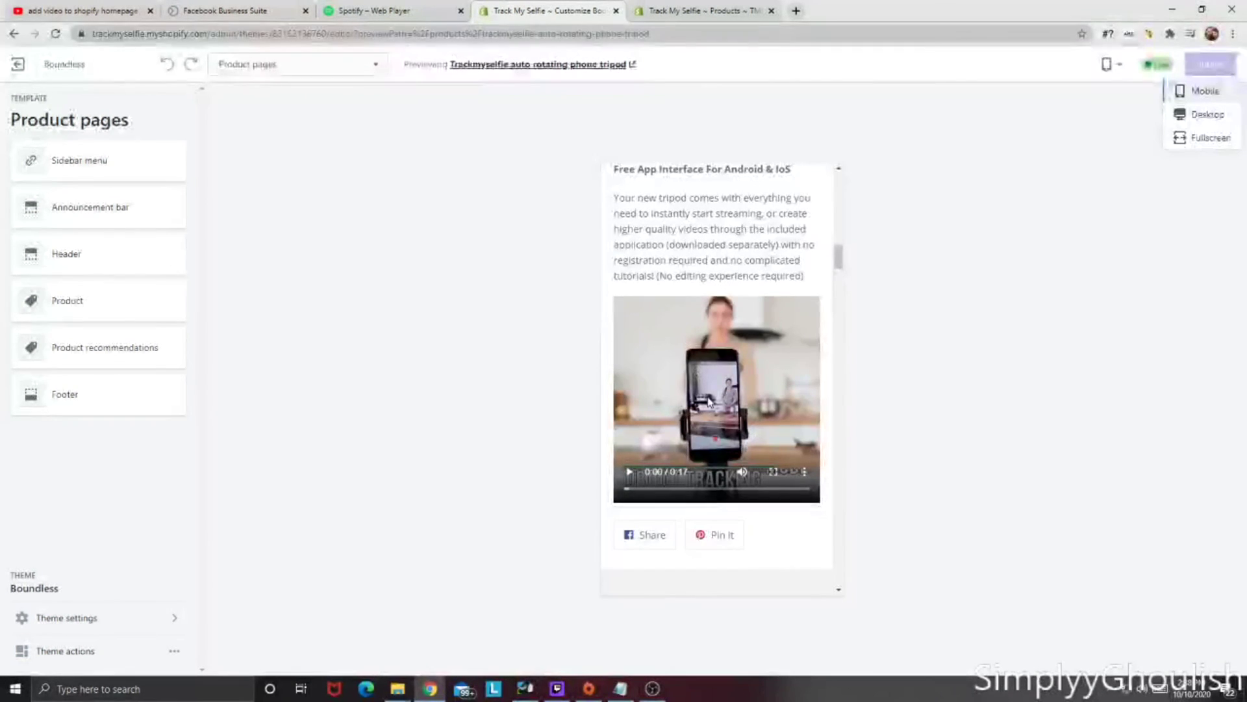
{"action": "scroll", "coordinate": [709, 399], "scroll_direction": "up", "scroll_amount": 5}
{"action": "scroll", "coordinate": [711, 399], "scroll_direction": "down", "scroll_amount": 5}
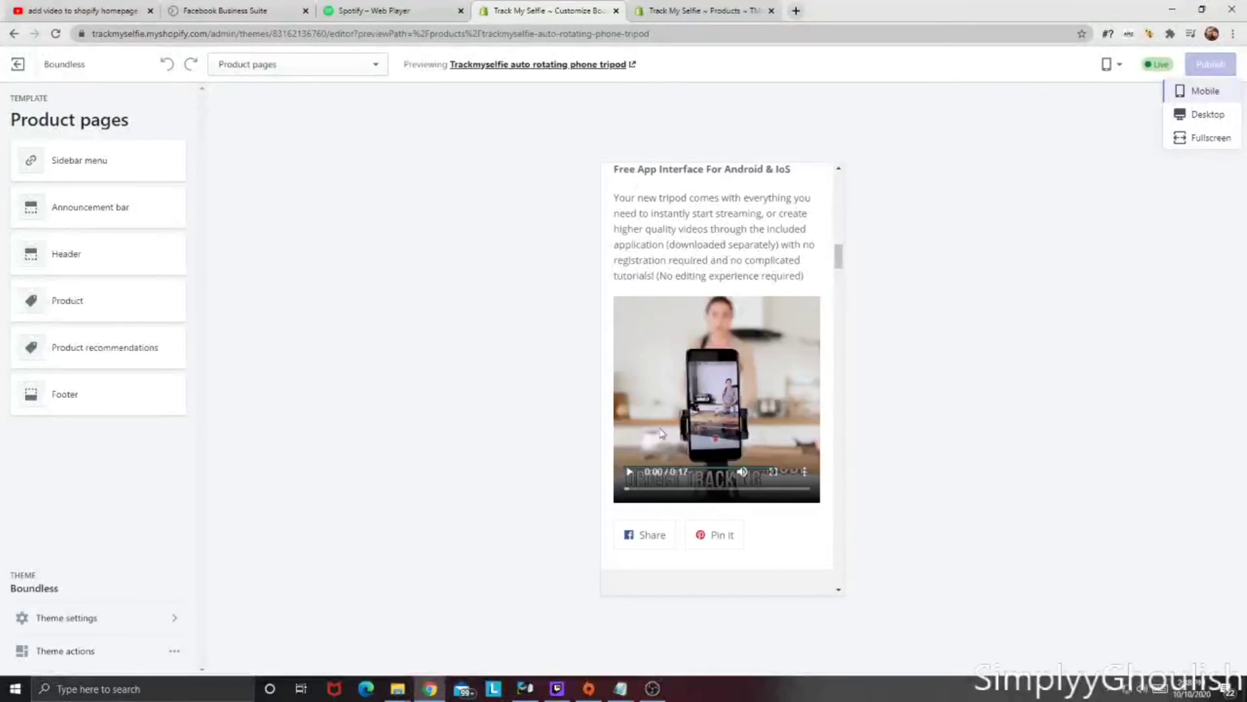
{"action": "scroll", "coordinate": [661, 434], "scroll_direction": "up", "scroll_amount": 8}
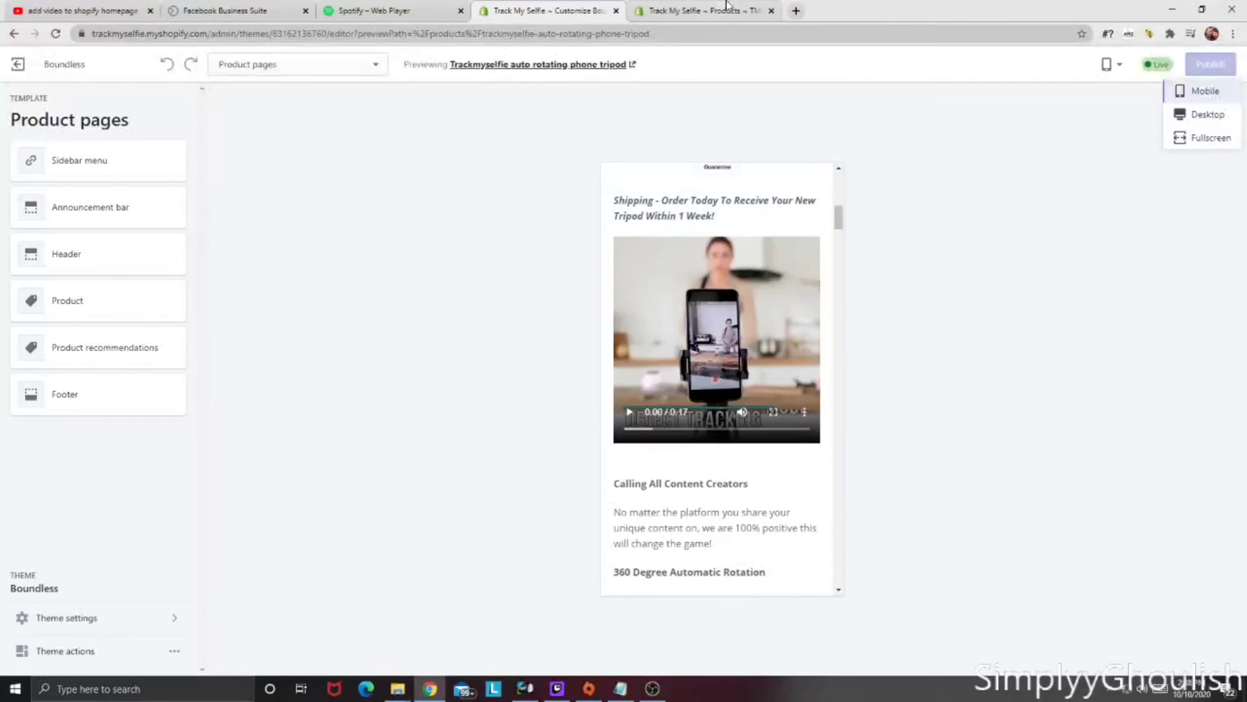
Cut the video code under the Shipping paragraph and remove the leftover blank line.
{"action": "left_click", "coordinate": [694, 9]}
{"action": "left_click_drag", "start_coordinate": [492, 390], "coordinate": [403, 344]}
{"action": "key", "text": "ctrl+x"}
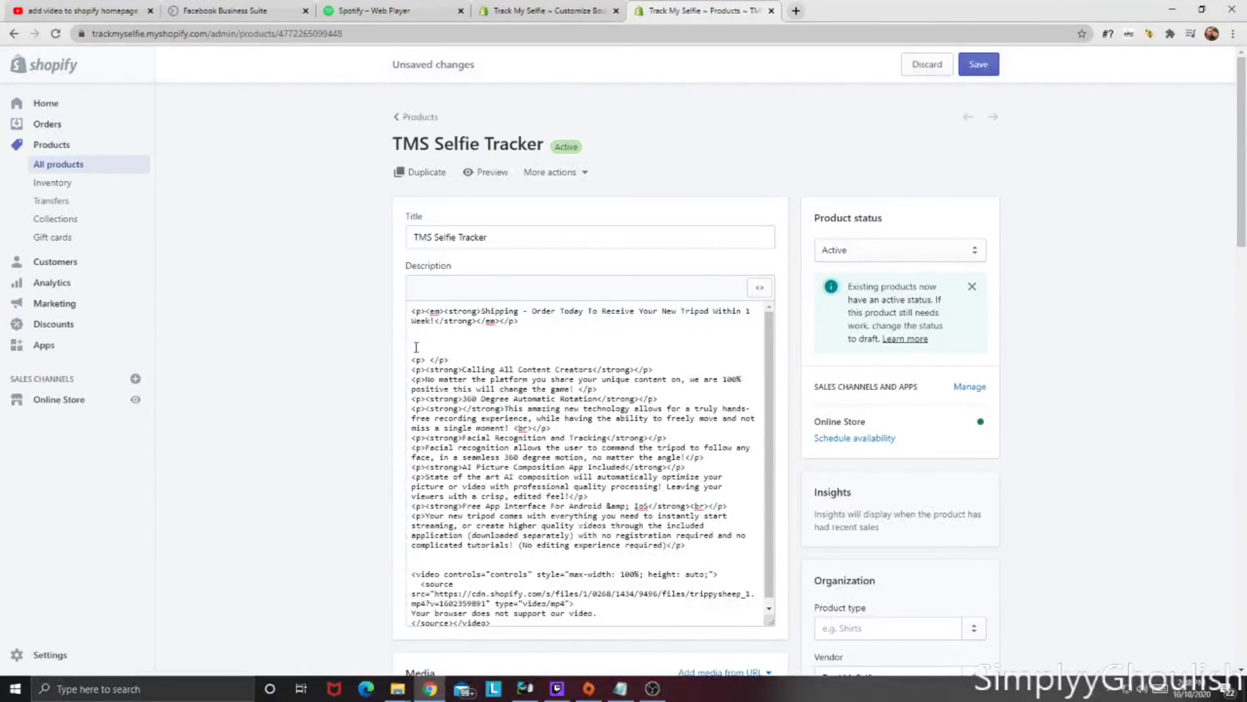
{"action": "key", "text": "BackSpace"}
{"action": "key", "text": "BackSpace"}
{"action": "key", "text": "BackSpace"}
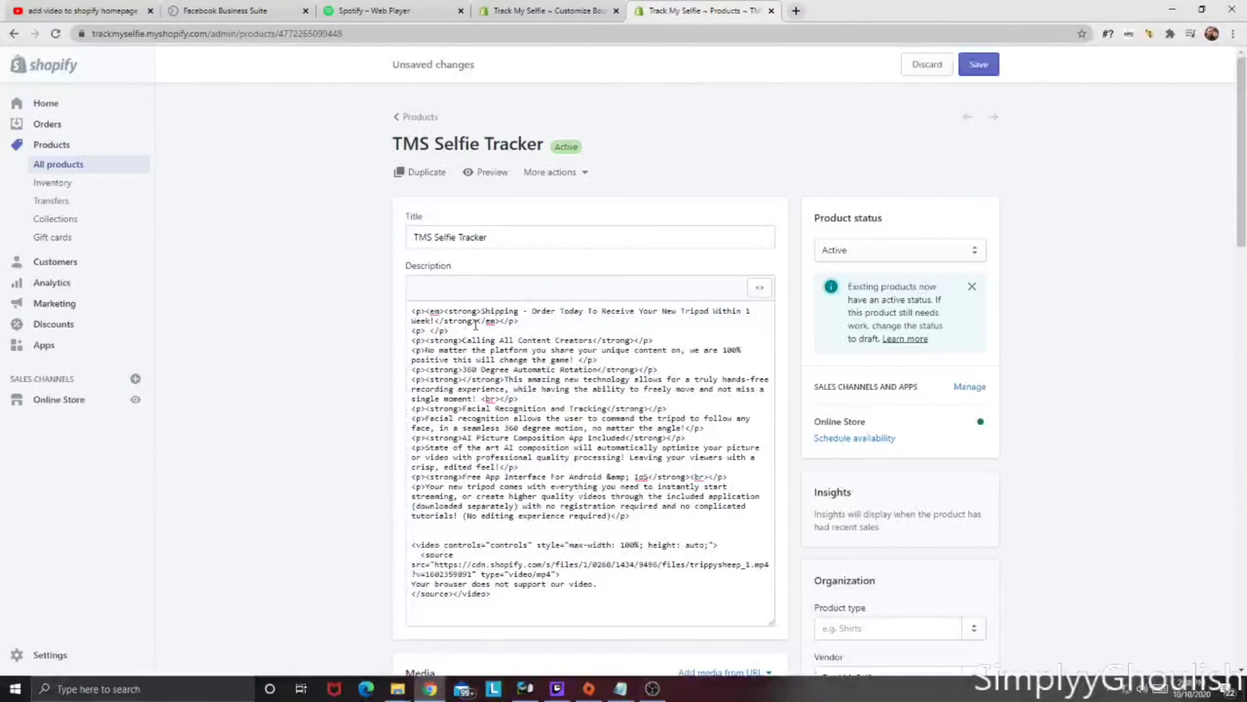
Delete the two empty lines above the video block at the description's end.
{"action": "left_click_drag", "start_coordinate": [514, 603], "coordinate": [408, 533]}
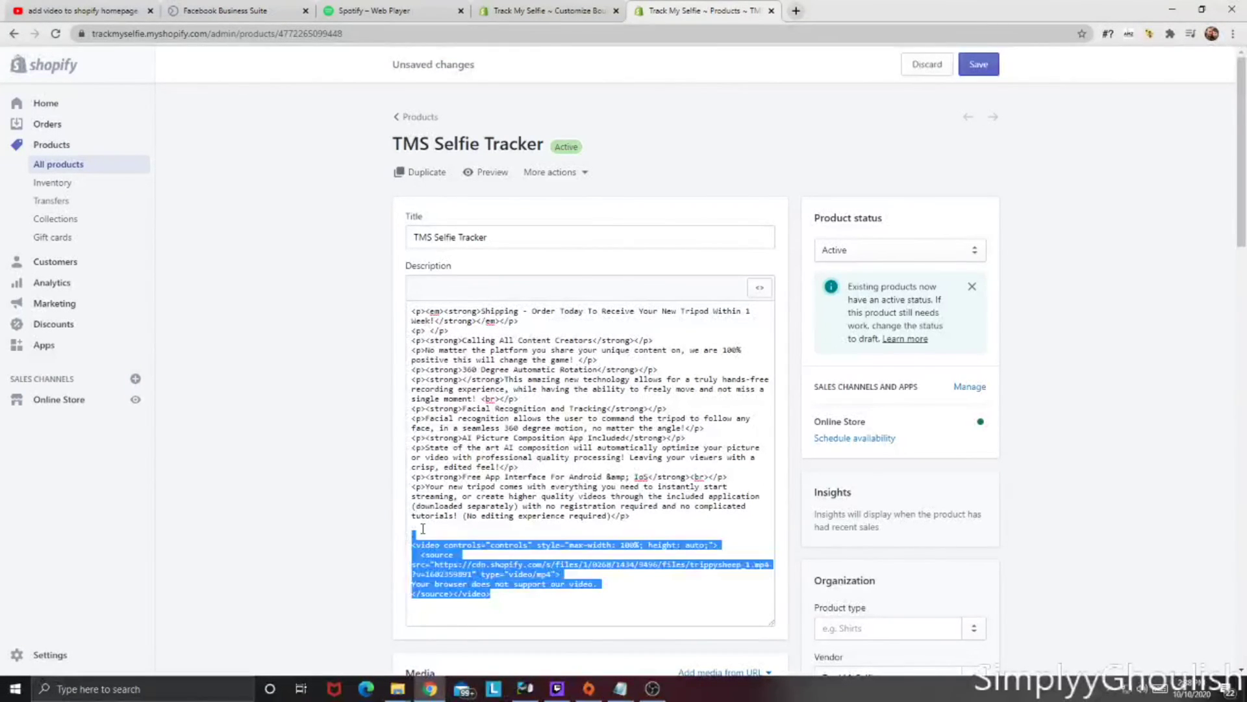
{"action": "left_click", "coordinate": [422, 529]}
{"action": "key", "text": "BackSpace"}
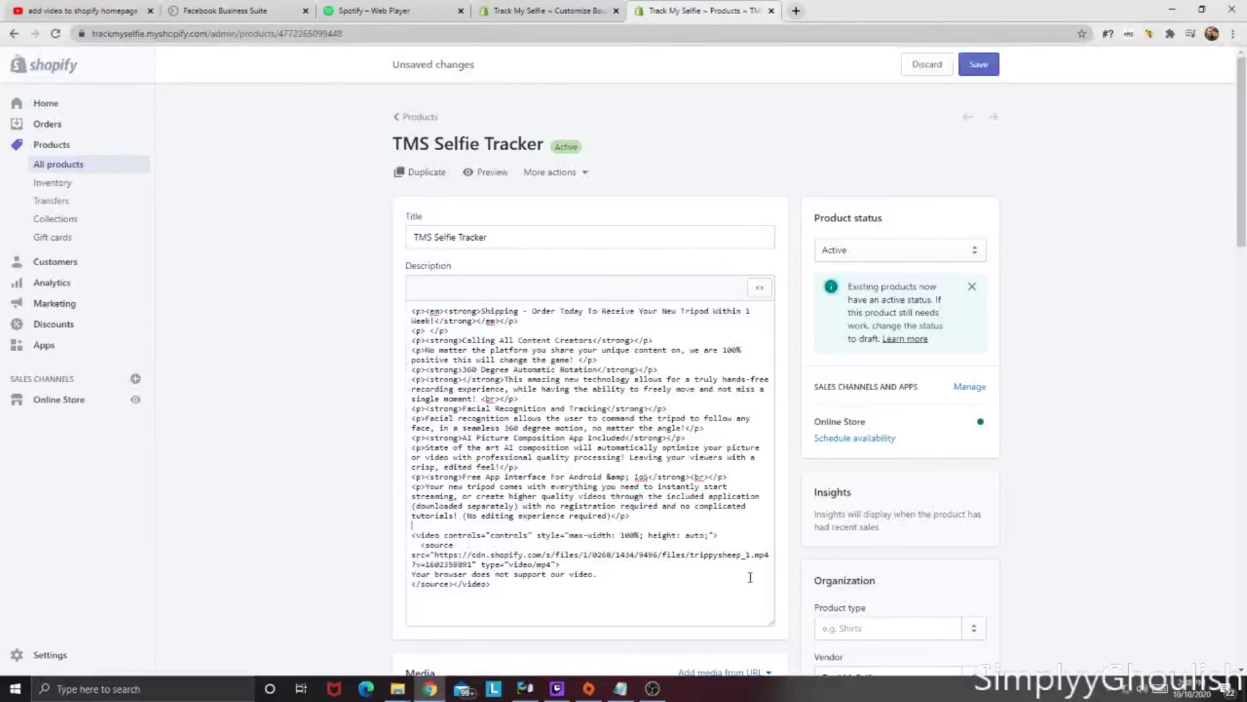
{"action": "key", "text": "BackSpace"}
Close the review popup in the theme preview and scroll to check the remaining video.
{"action": "left_click", "coordinate": [549, 10]}
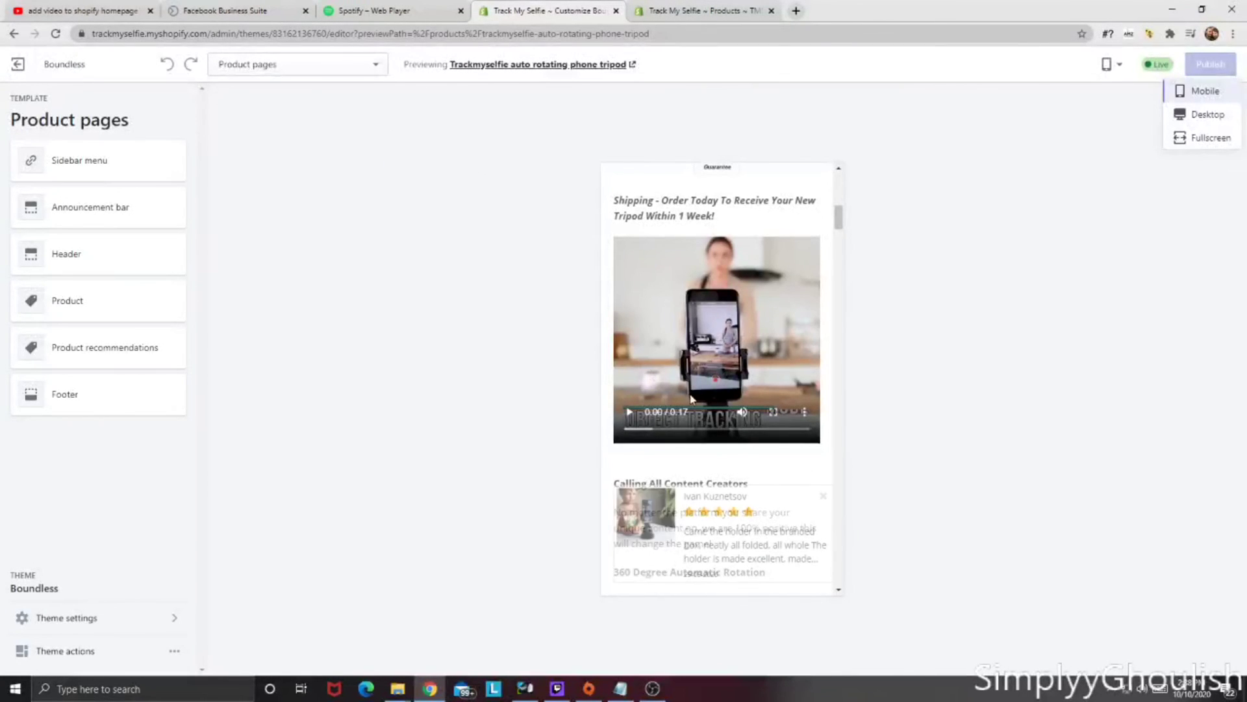
{"action": "left_click", "coordinate": [824, 498]}
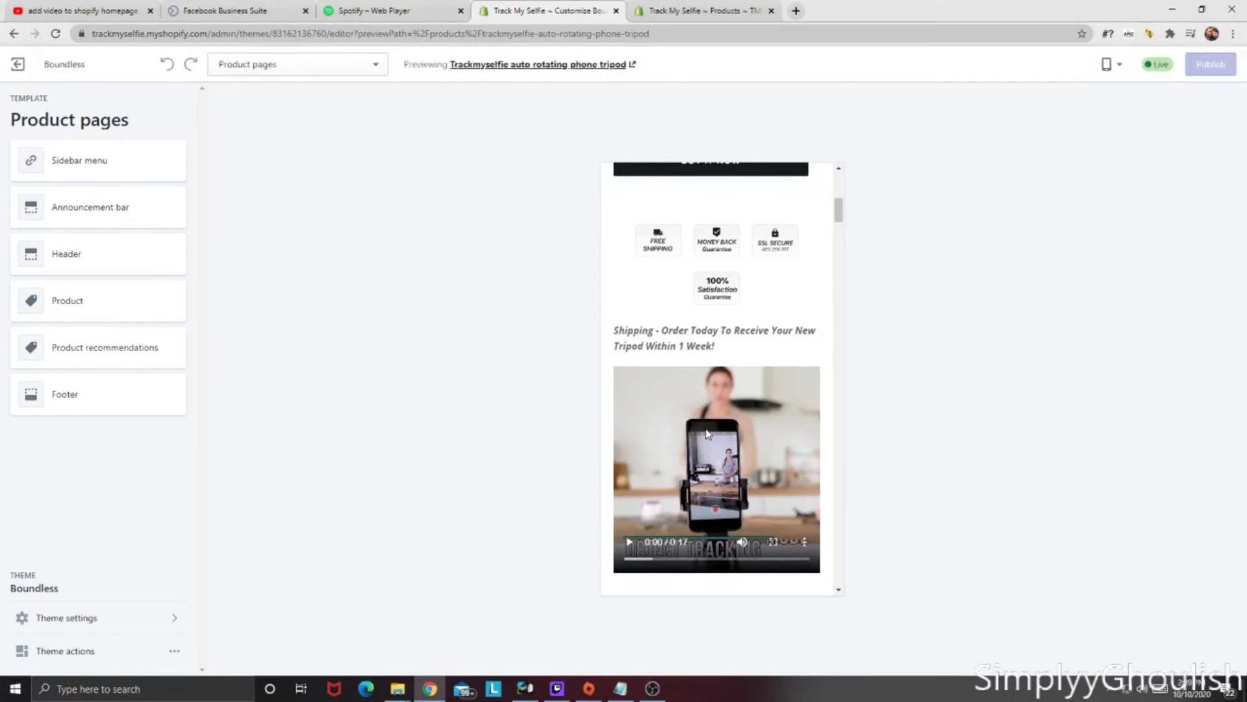
{"action": "scroll", "coordinate": [707, 434], "scroll_direction": "down", "scroll_amount": 3}
{"action": "scroll", "coordinate": [707, 436], "scroll_direction": "up", "scroll_amount": 4}
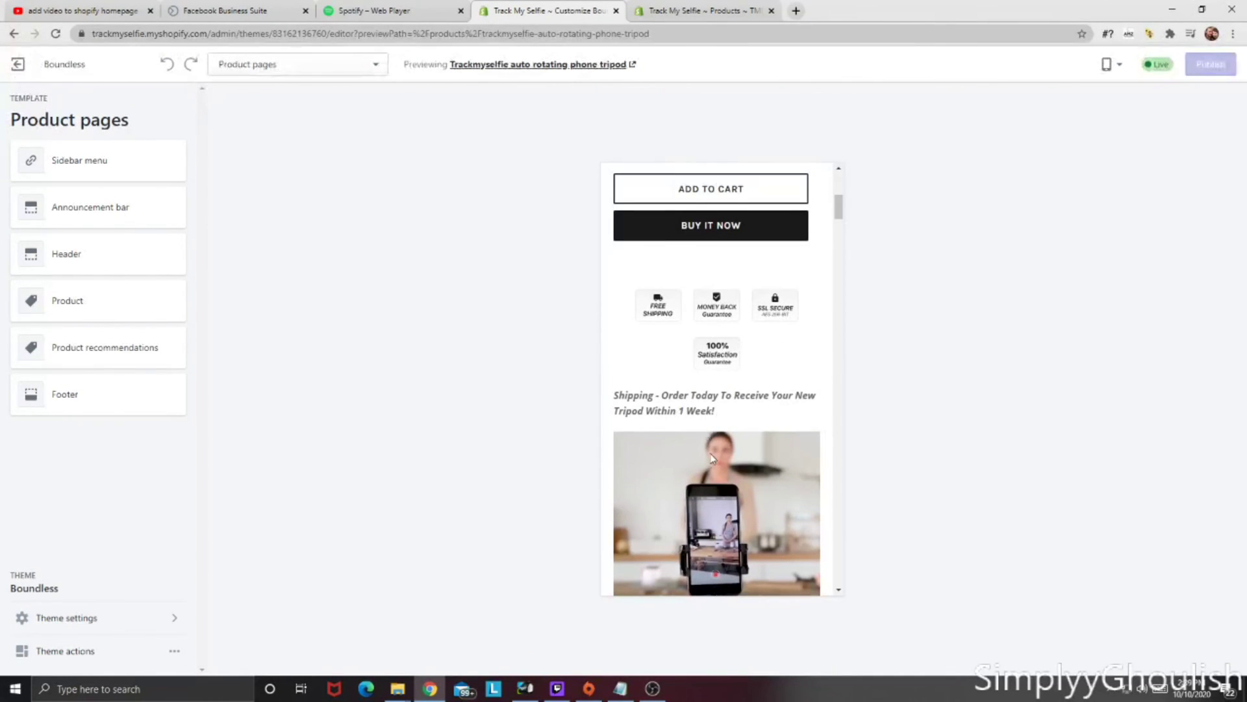
{"action": "scroll", "coordinate": [711, 463], "scroll_direction": "down", "scroll_amount": 3}
{"action": "scroll", "coordinate": [711, 454], "scroll_direction": "down", "scroll_amount": 2}
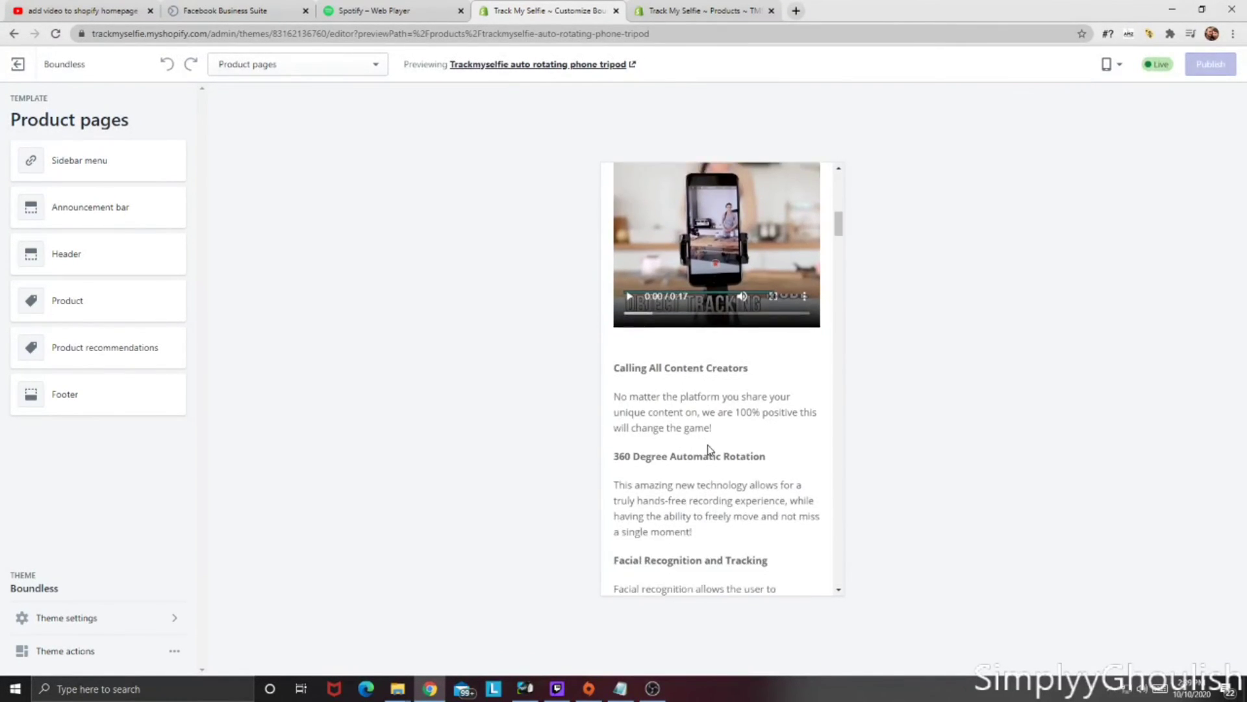
{"action": "scroll", "coordinate": [710, 454], "scroll_direction": "up", "scroll_amount": 4}
{"action": "left_click", "coordinate": [702, 10]}
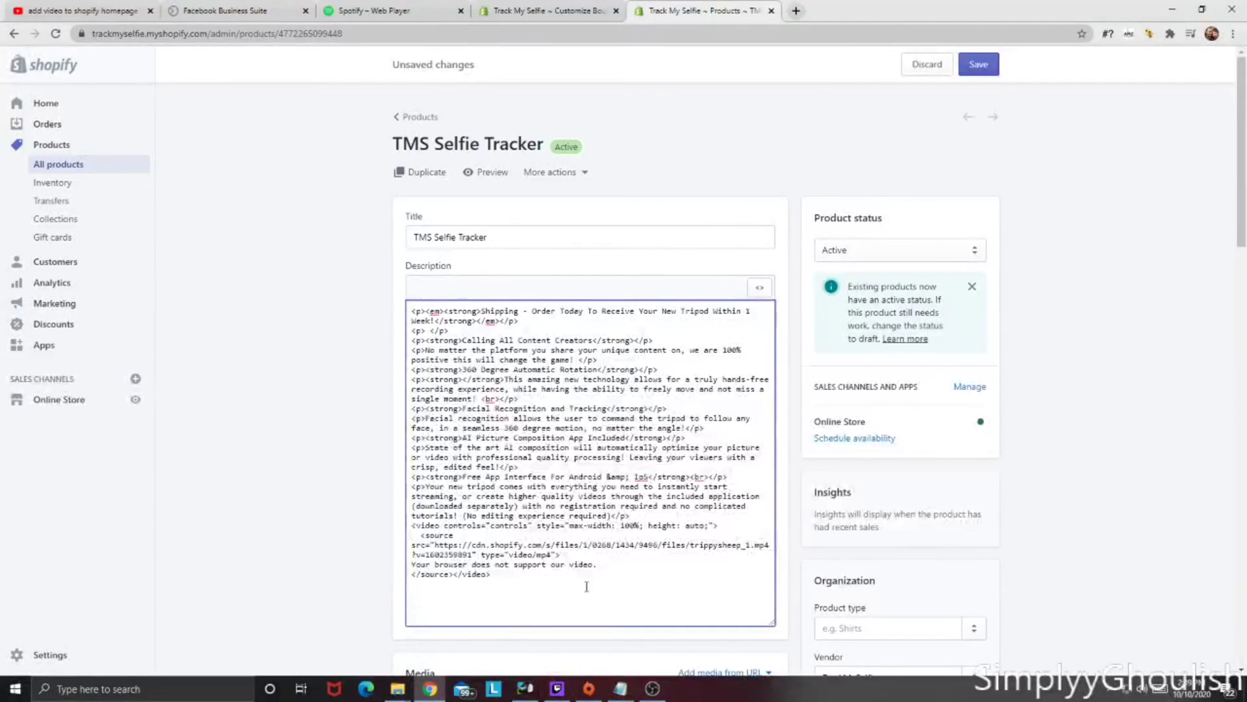
{"action": "left_click", "coordinate": [547, 575]}
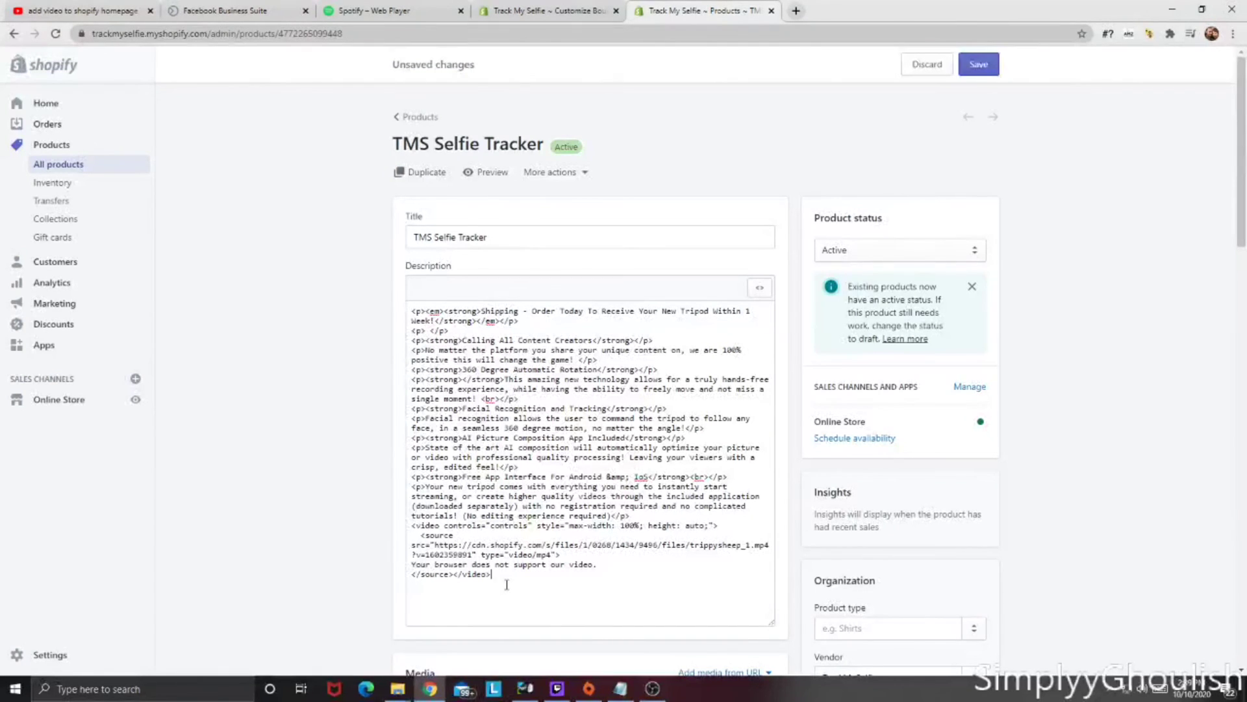
{"action": "left_click_drag", "start_coordinate": [524, 574], "coordinate": [488, 311]}
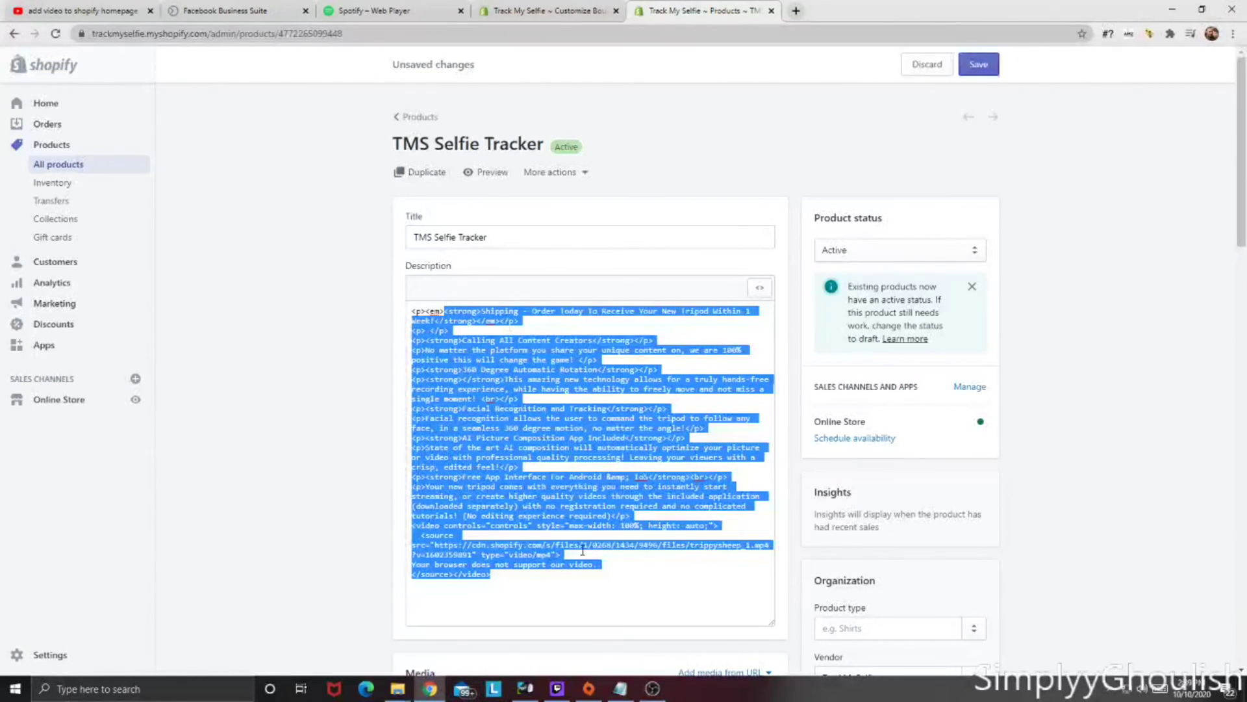
{"action": "left_click", "coordinate": [583, 602]}
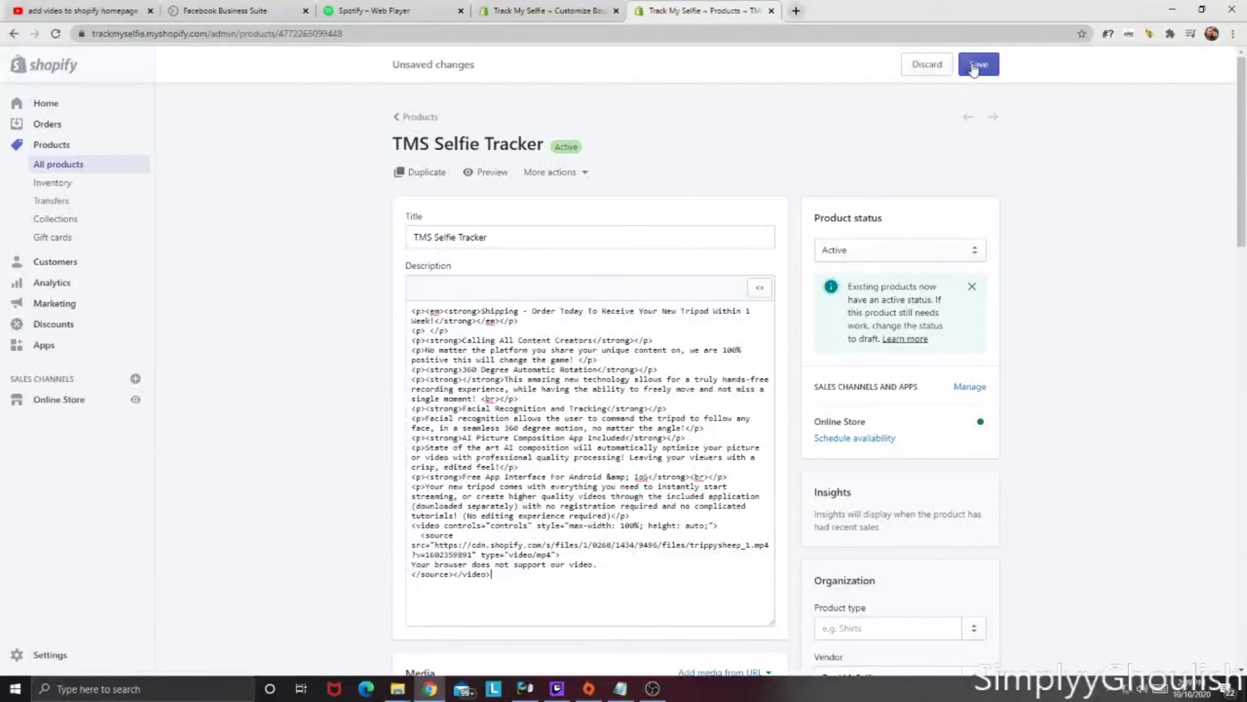